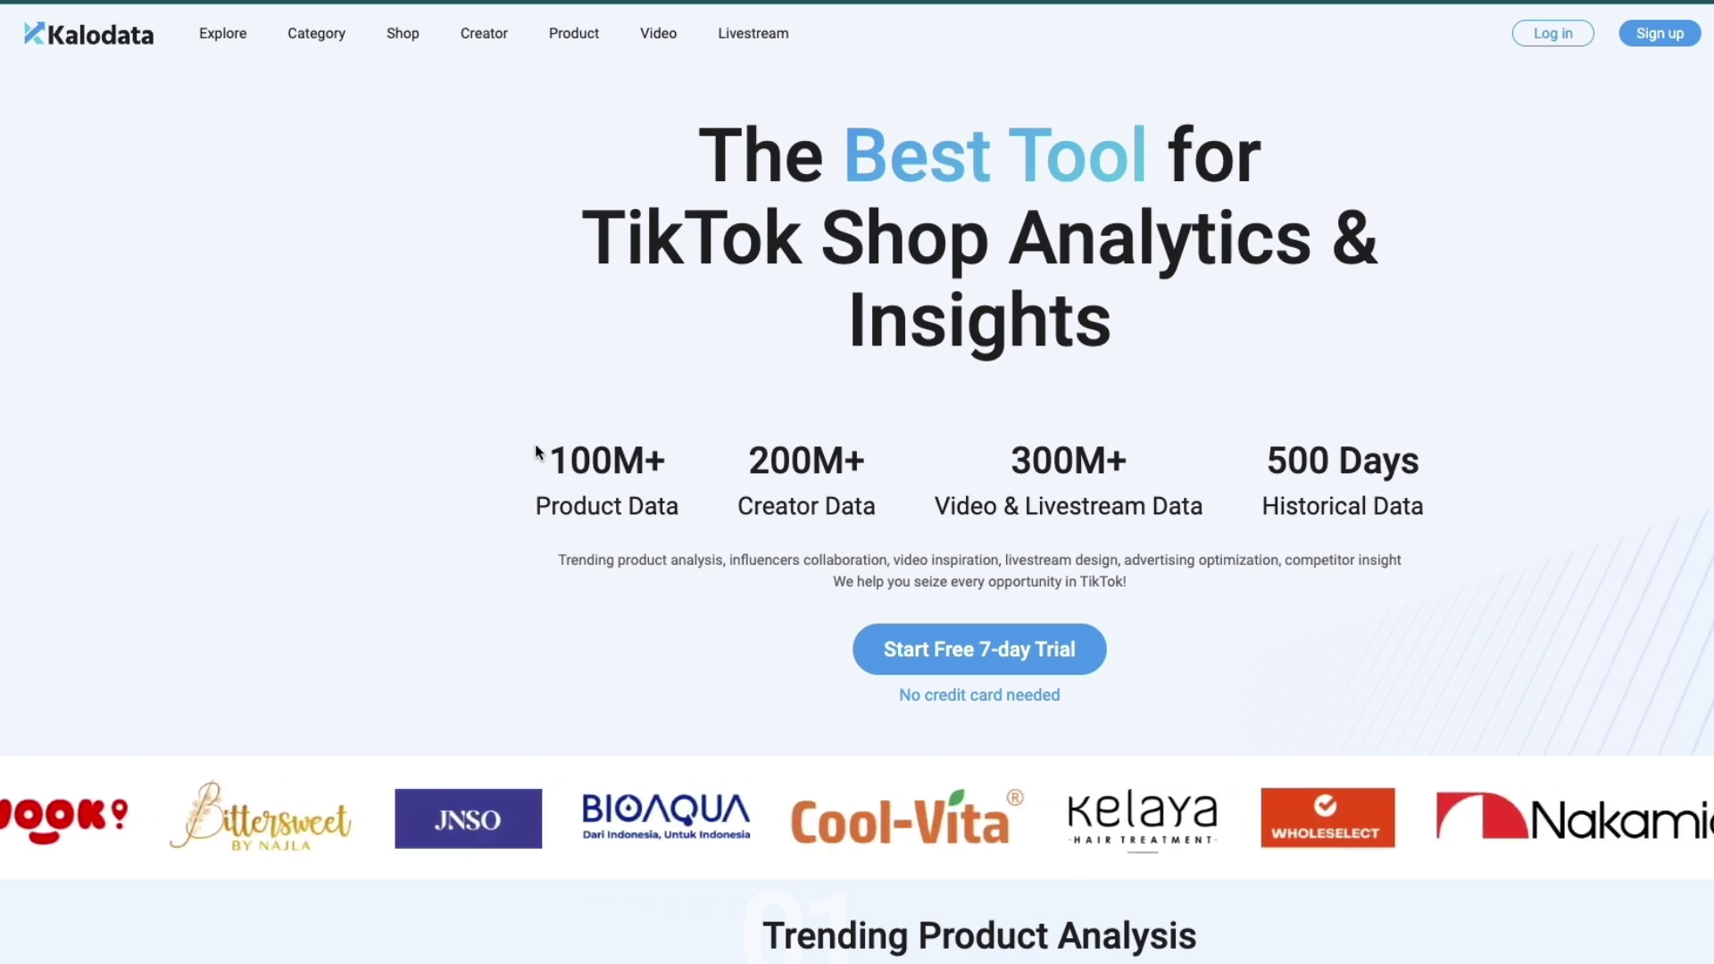
# - Highlight the homepage's 200M+ creators, 300M+ videos and livestreams, and 500 Days history figures
pyautogui.moveTo(545, 465); pyautogui.dragTo(848, 460)
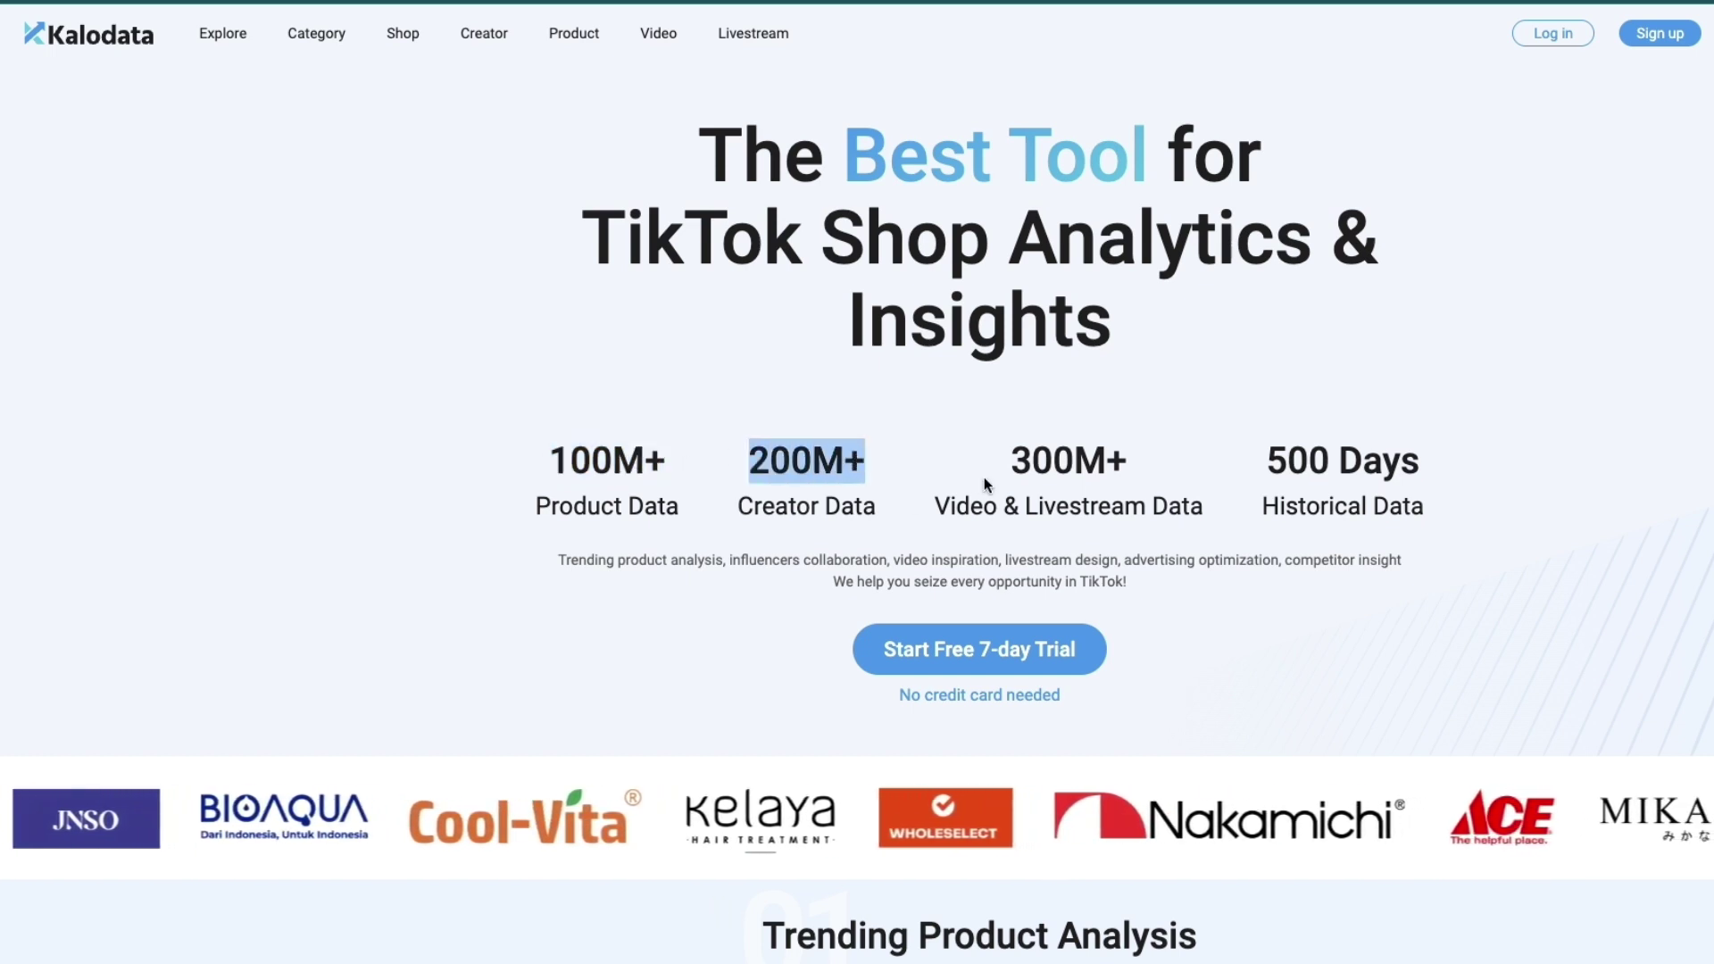
pyautogui.moveTo(1009, 460); pyautogui.dragTo(1128, 460)
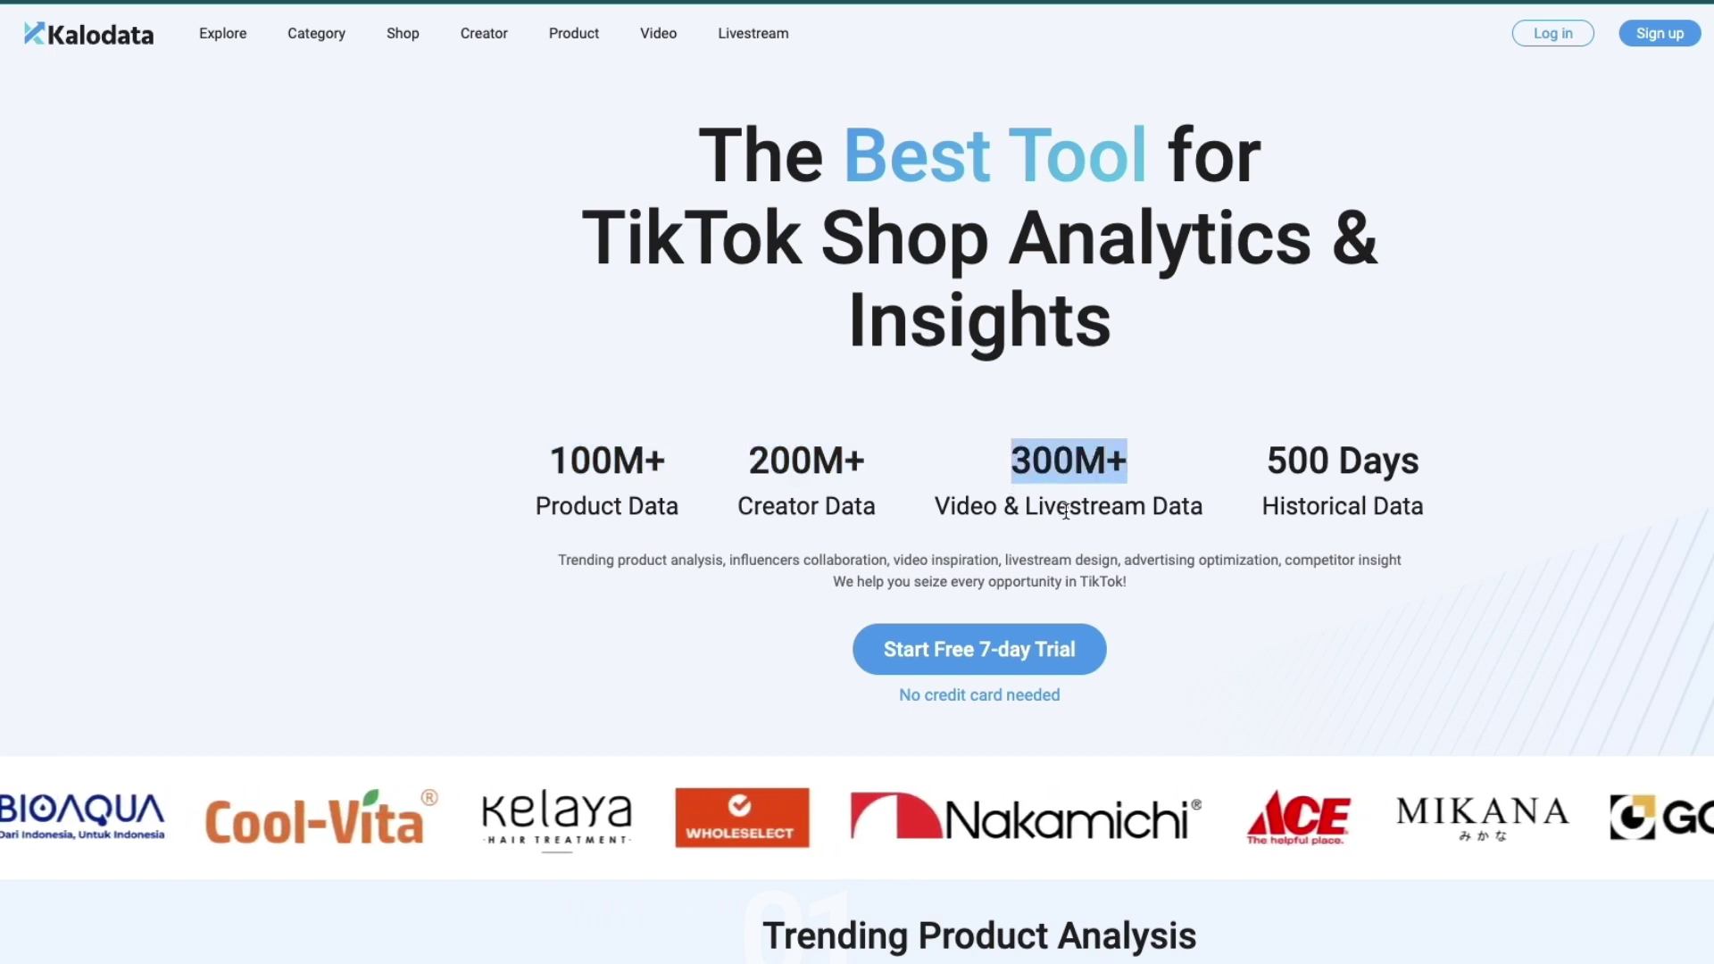
pyautogui.moveTo(1265, 460); pyautogui.dragTo(1322, 98)
pyautogui.click(1321, 358)
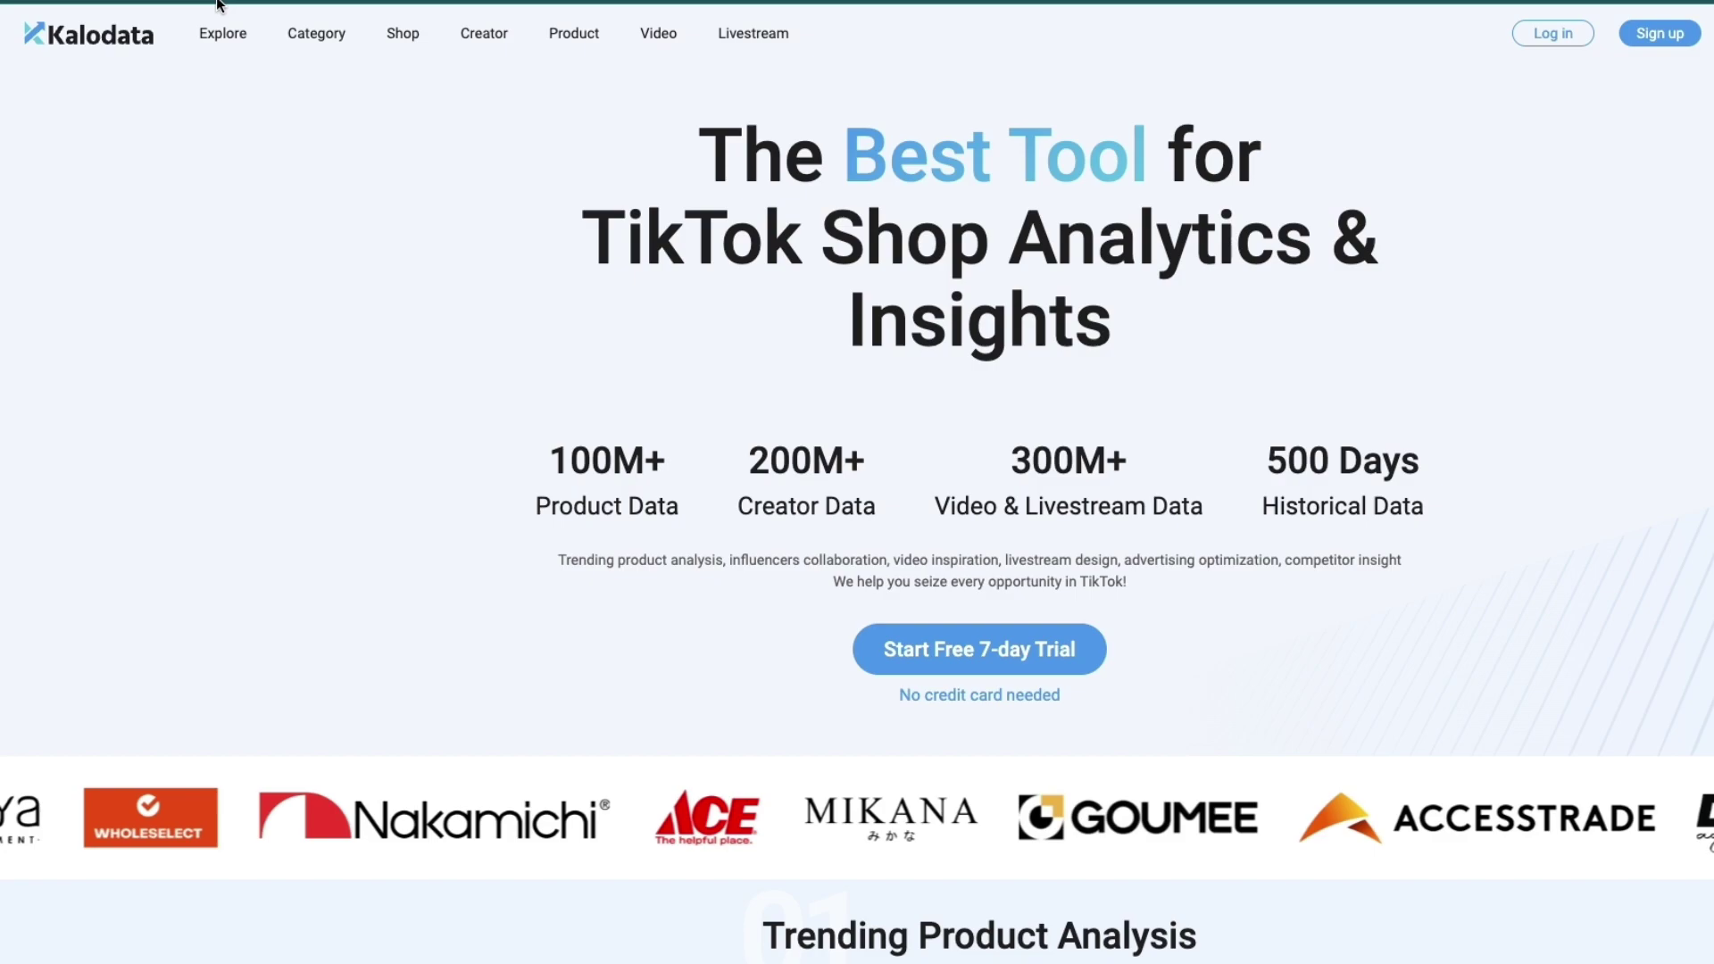
# - Go to Explore's login page and switch to the Sign up form
pyautogui.click(235, 50)
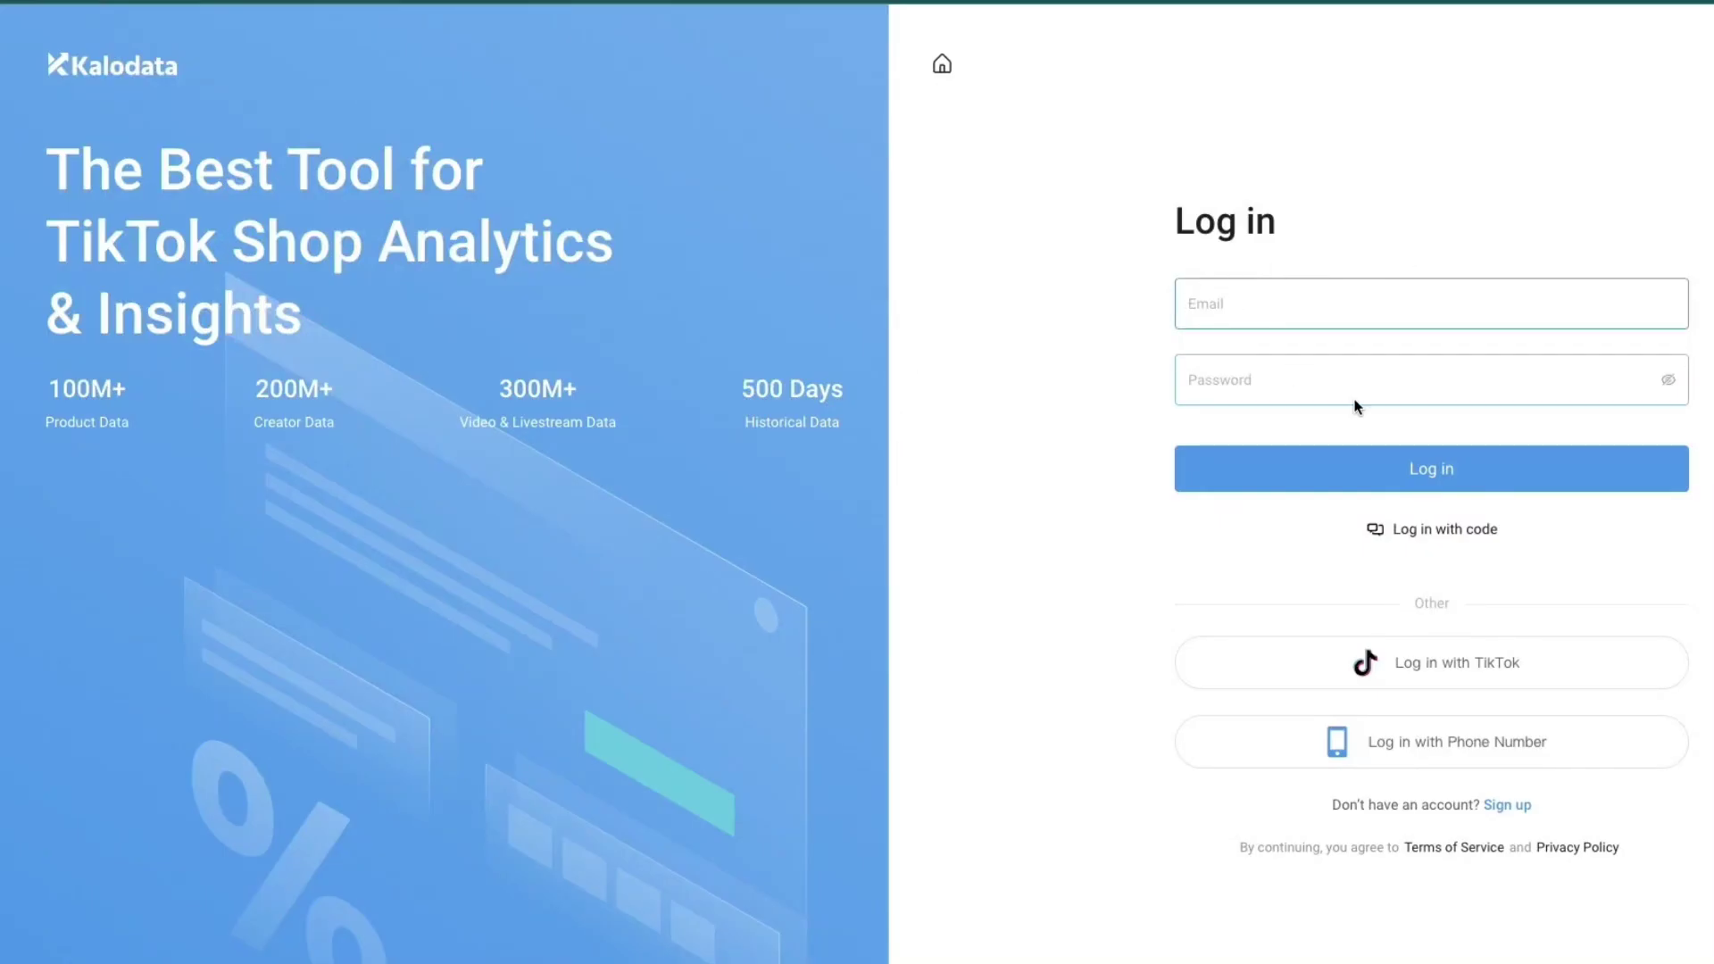
pyautogui.click(1515, 807)
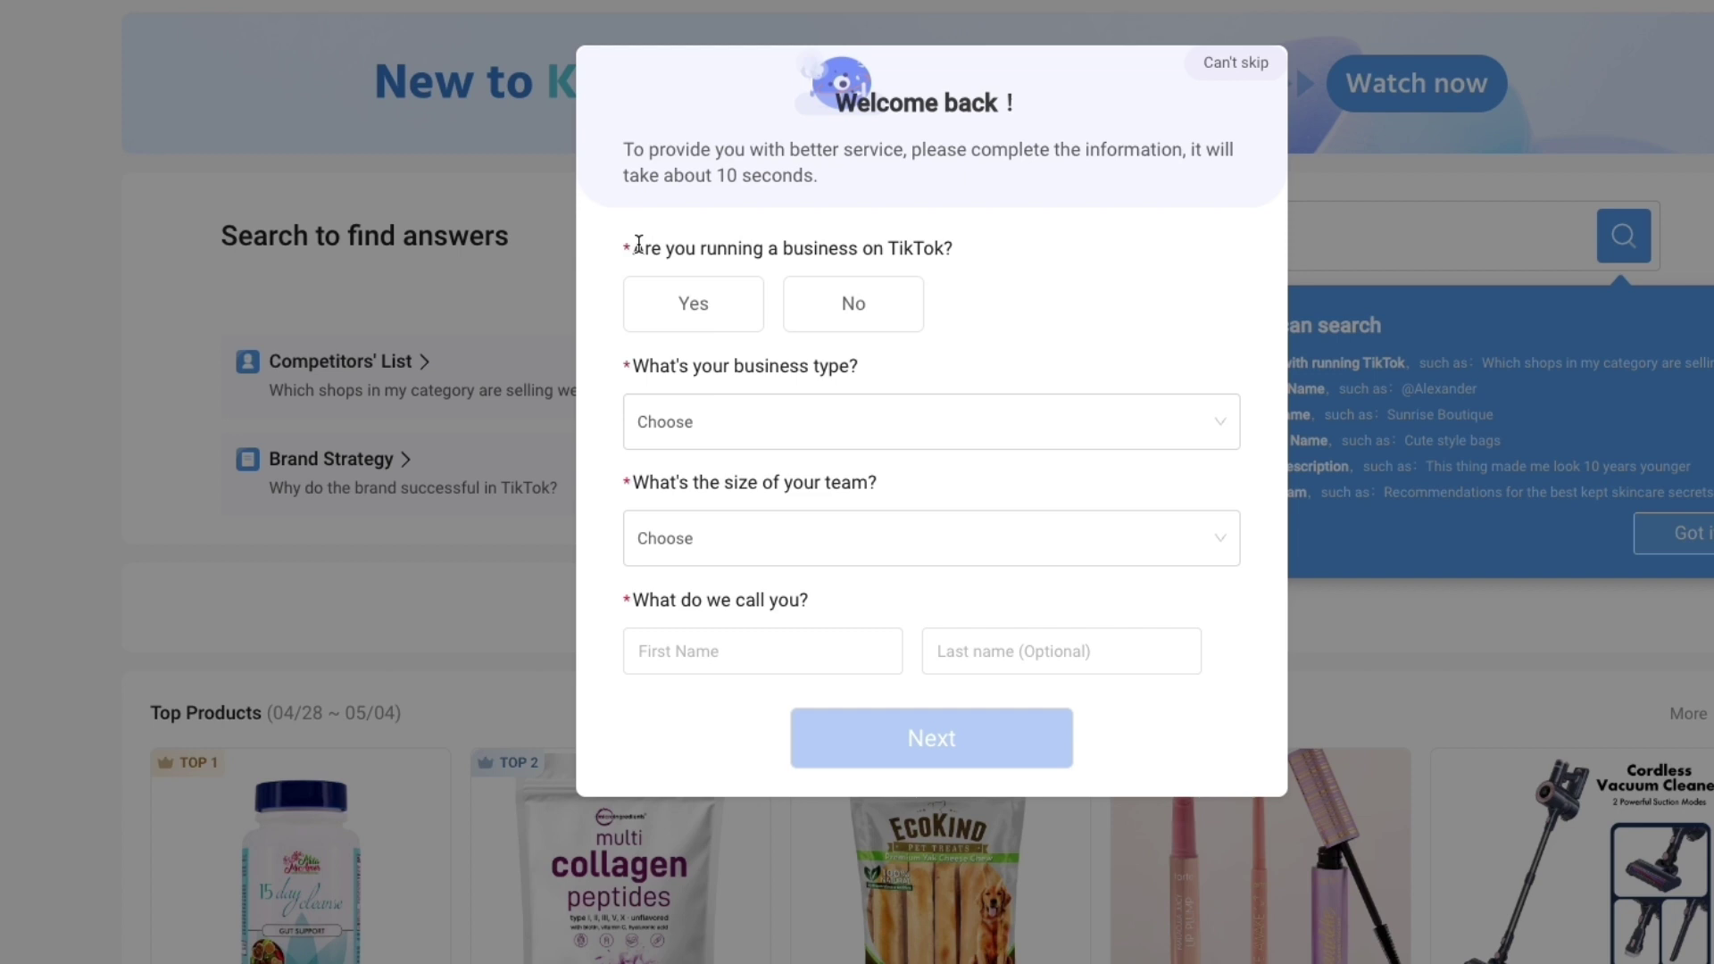
# - Answer Yes to TikTok business, choose Reseller and 1-5 people, enter a first name, then continue
pyautogui.moveTo(631, 248); pyautogui.dragTo(816, 269)
pyautogui.click(711, 320)
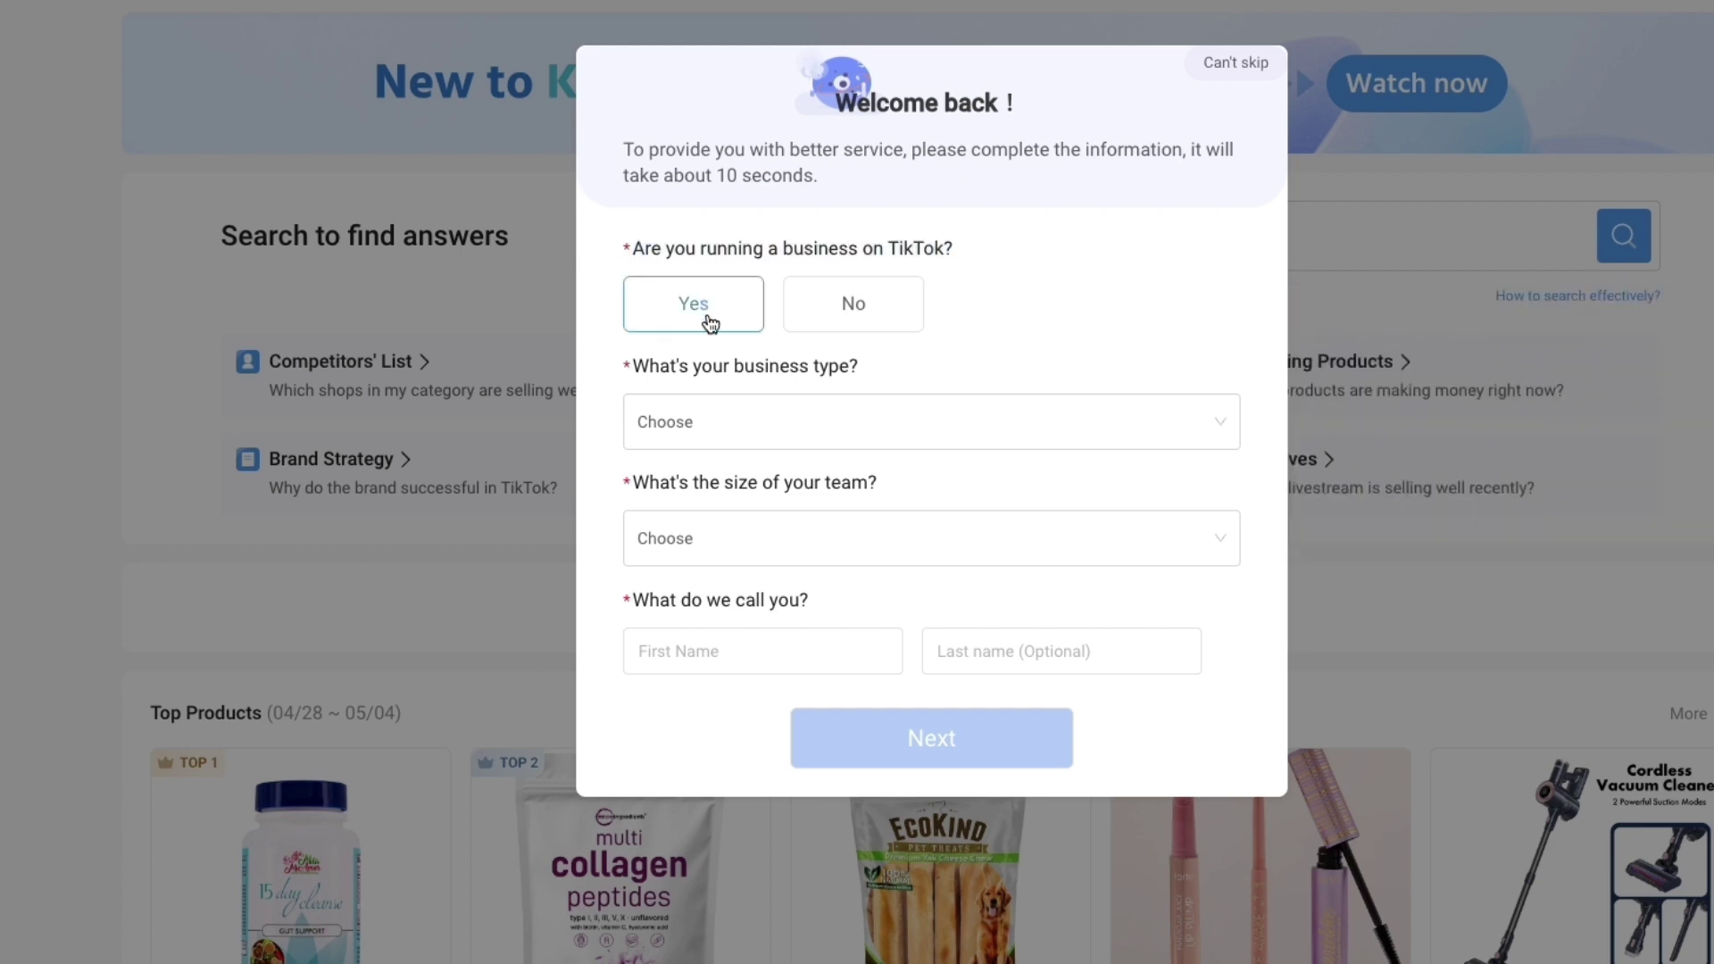
pyautogui.click(689, 422)
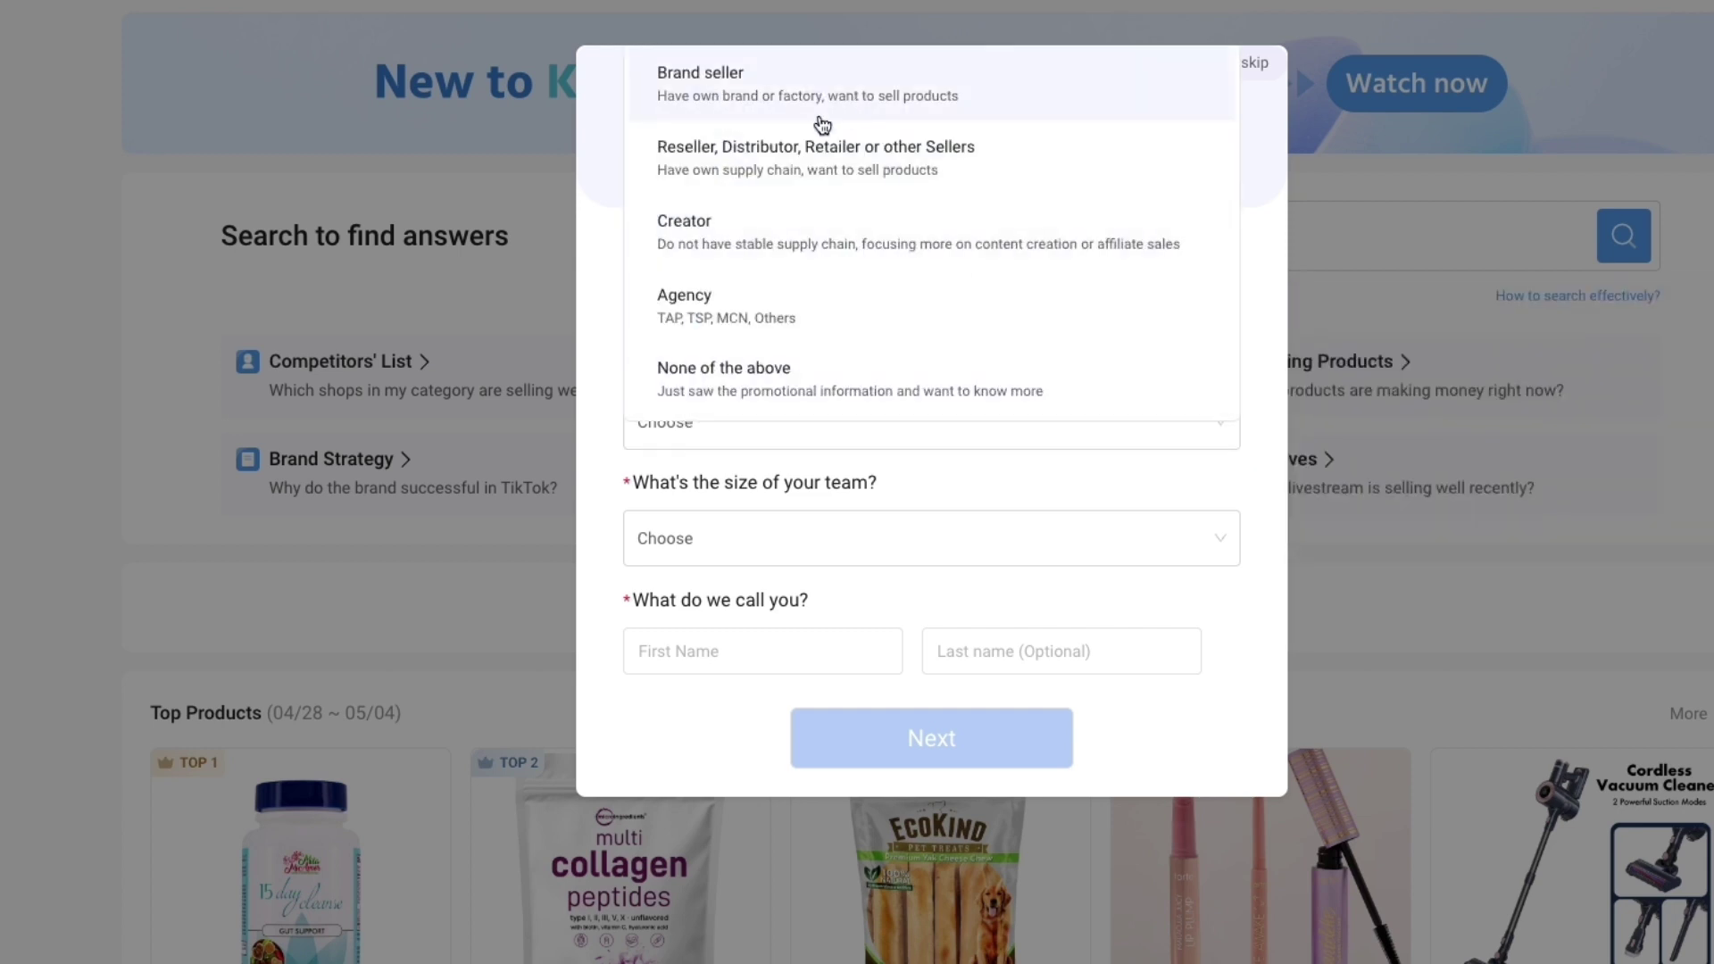
pyautogui.scroll(-1, 678, 357)
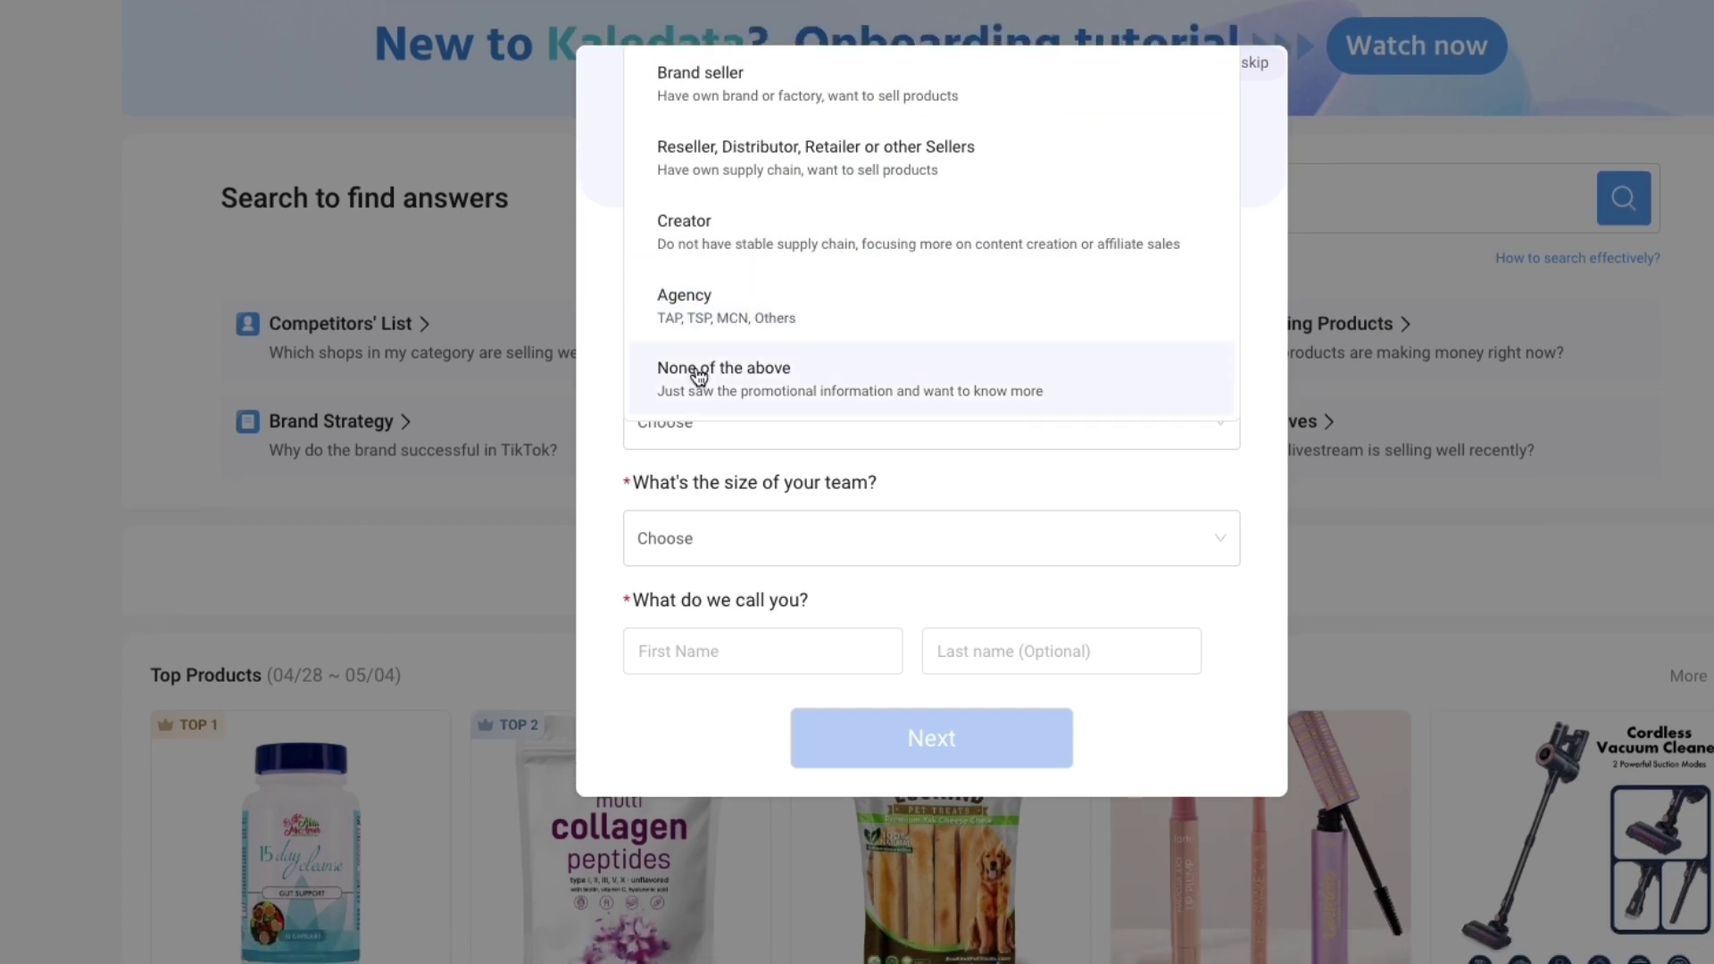
pyautogui.scroll(1, 750, 184)
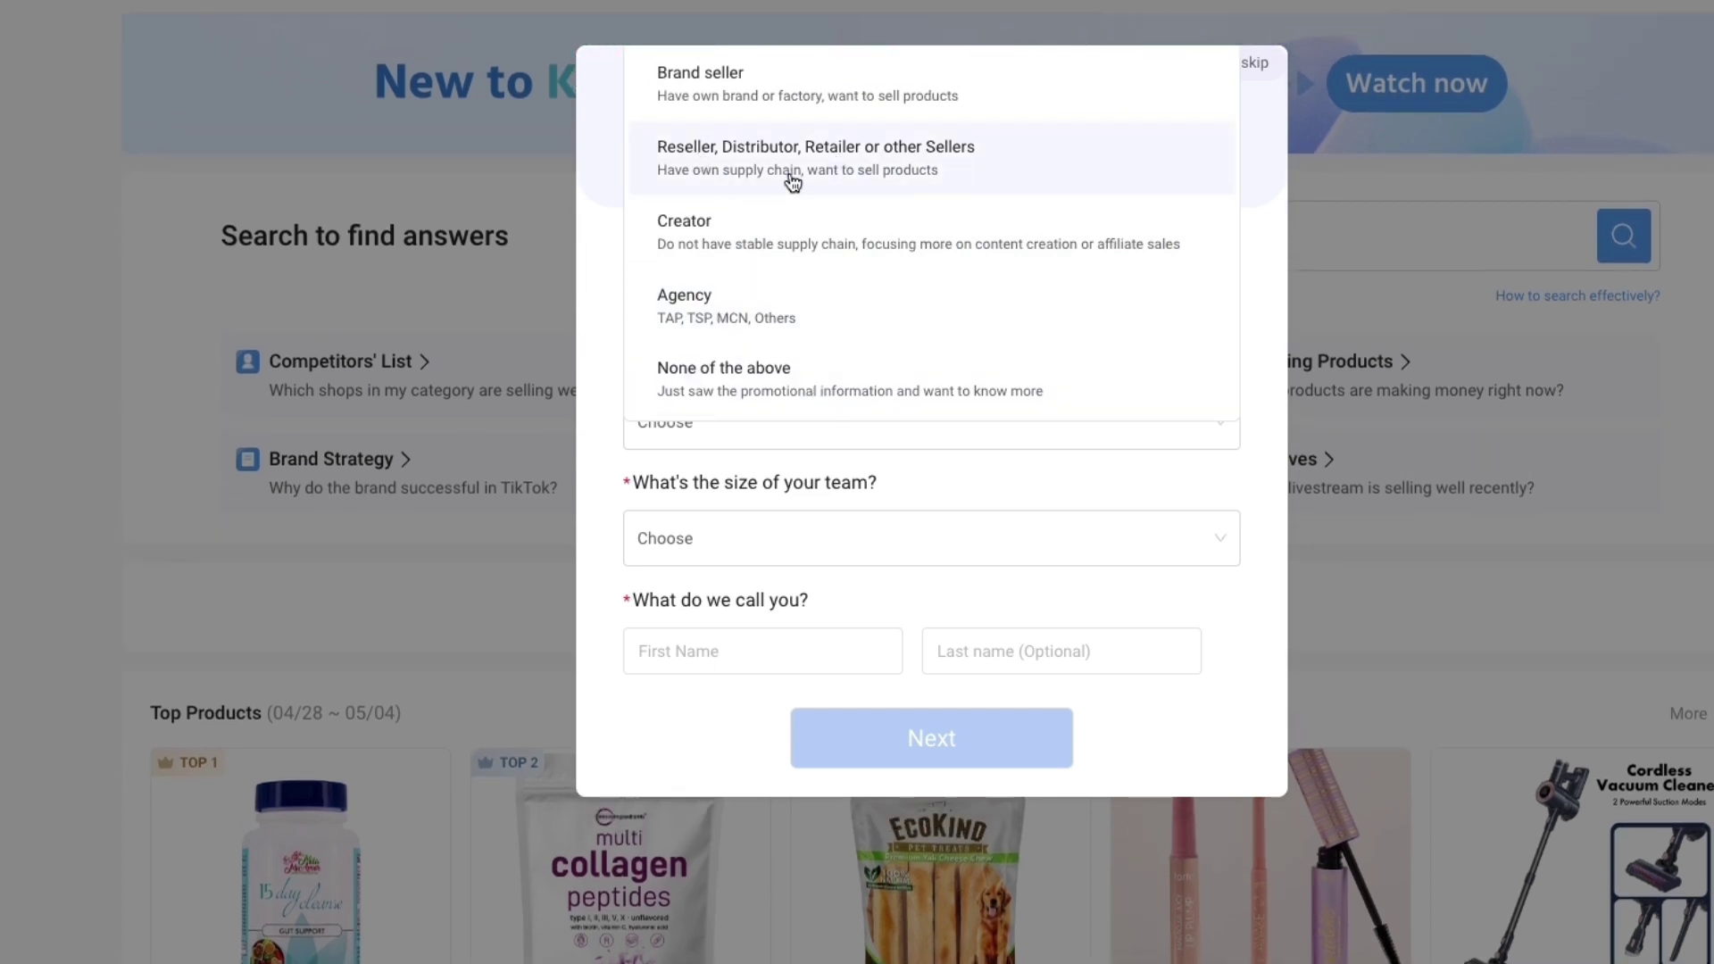
pyautogui.click(792, 182)
pyautogui.click(822, 534)
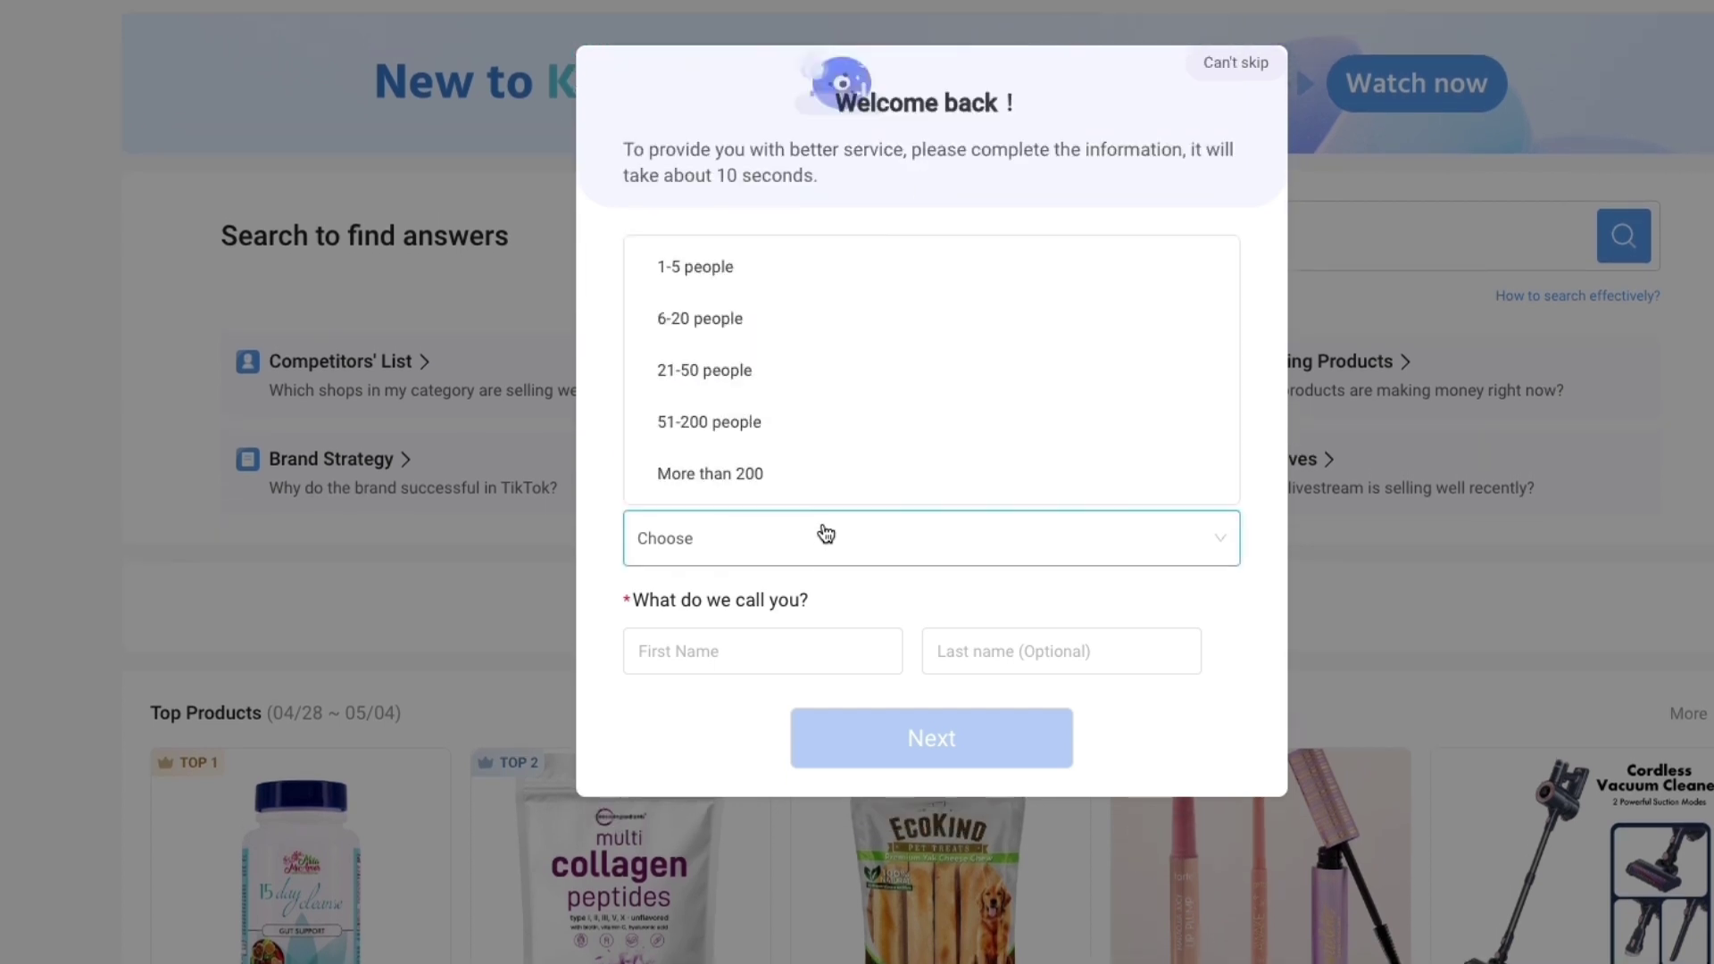
pyautogui.click(750, 257)
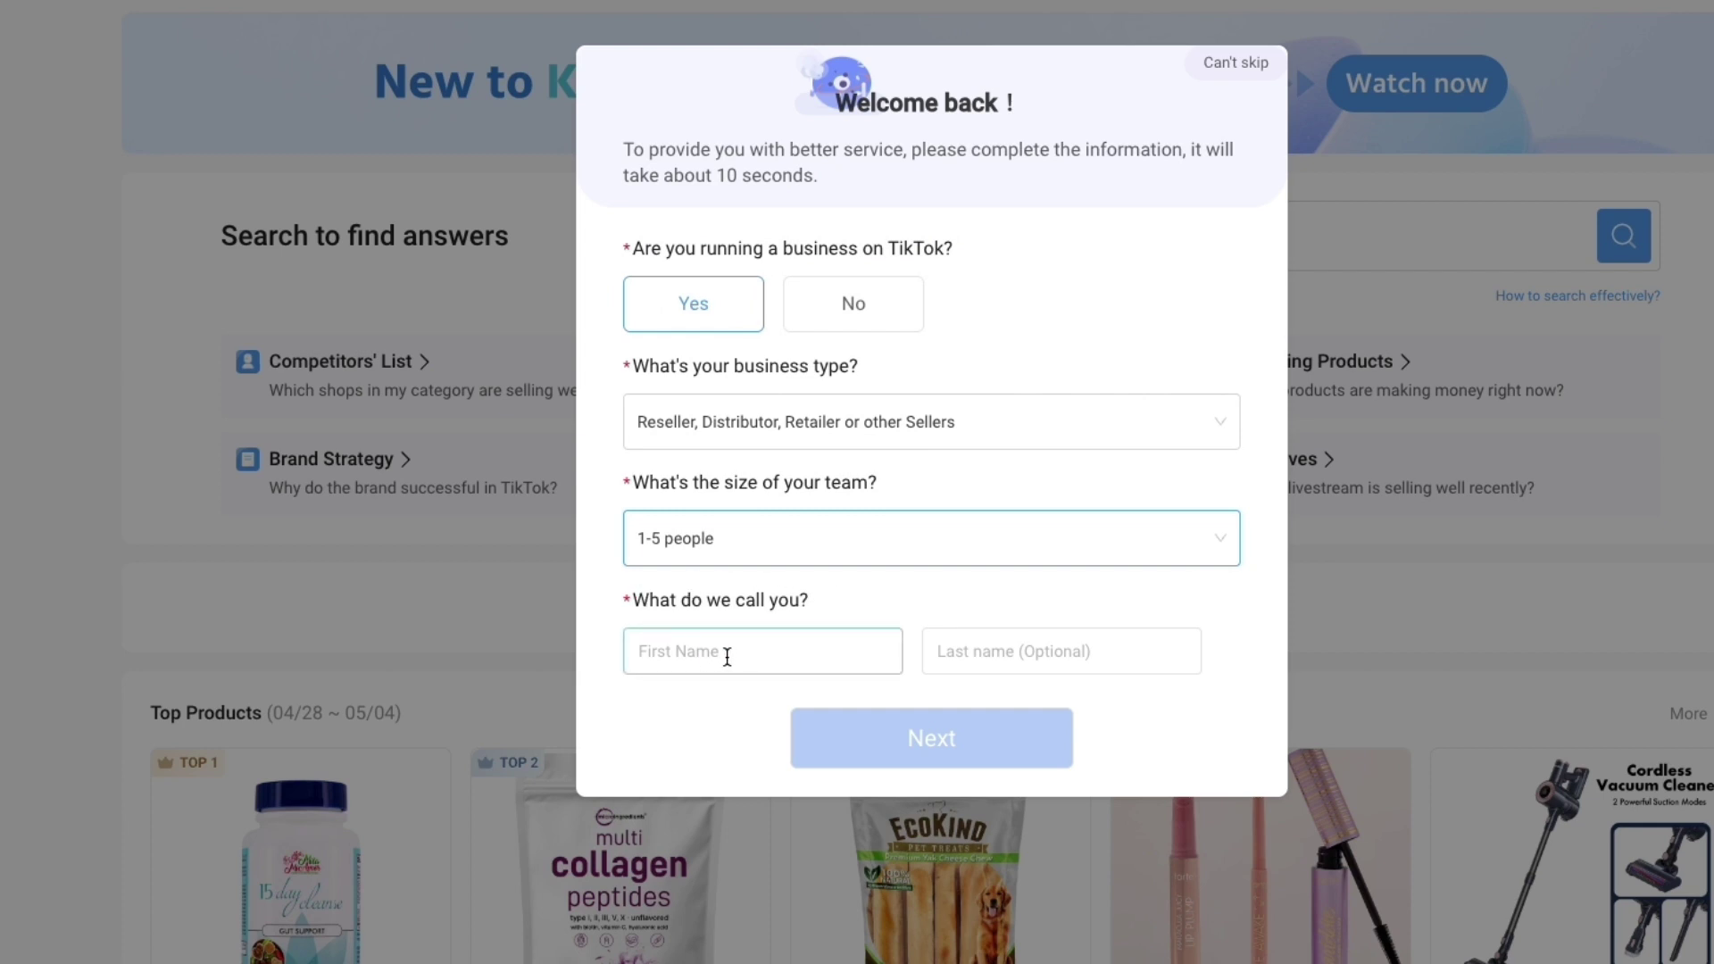
pyautogui.click(754, 655)
pyautogui.write('dani')
pyautogui.click(910, 758)
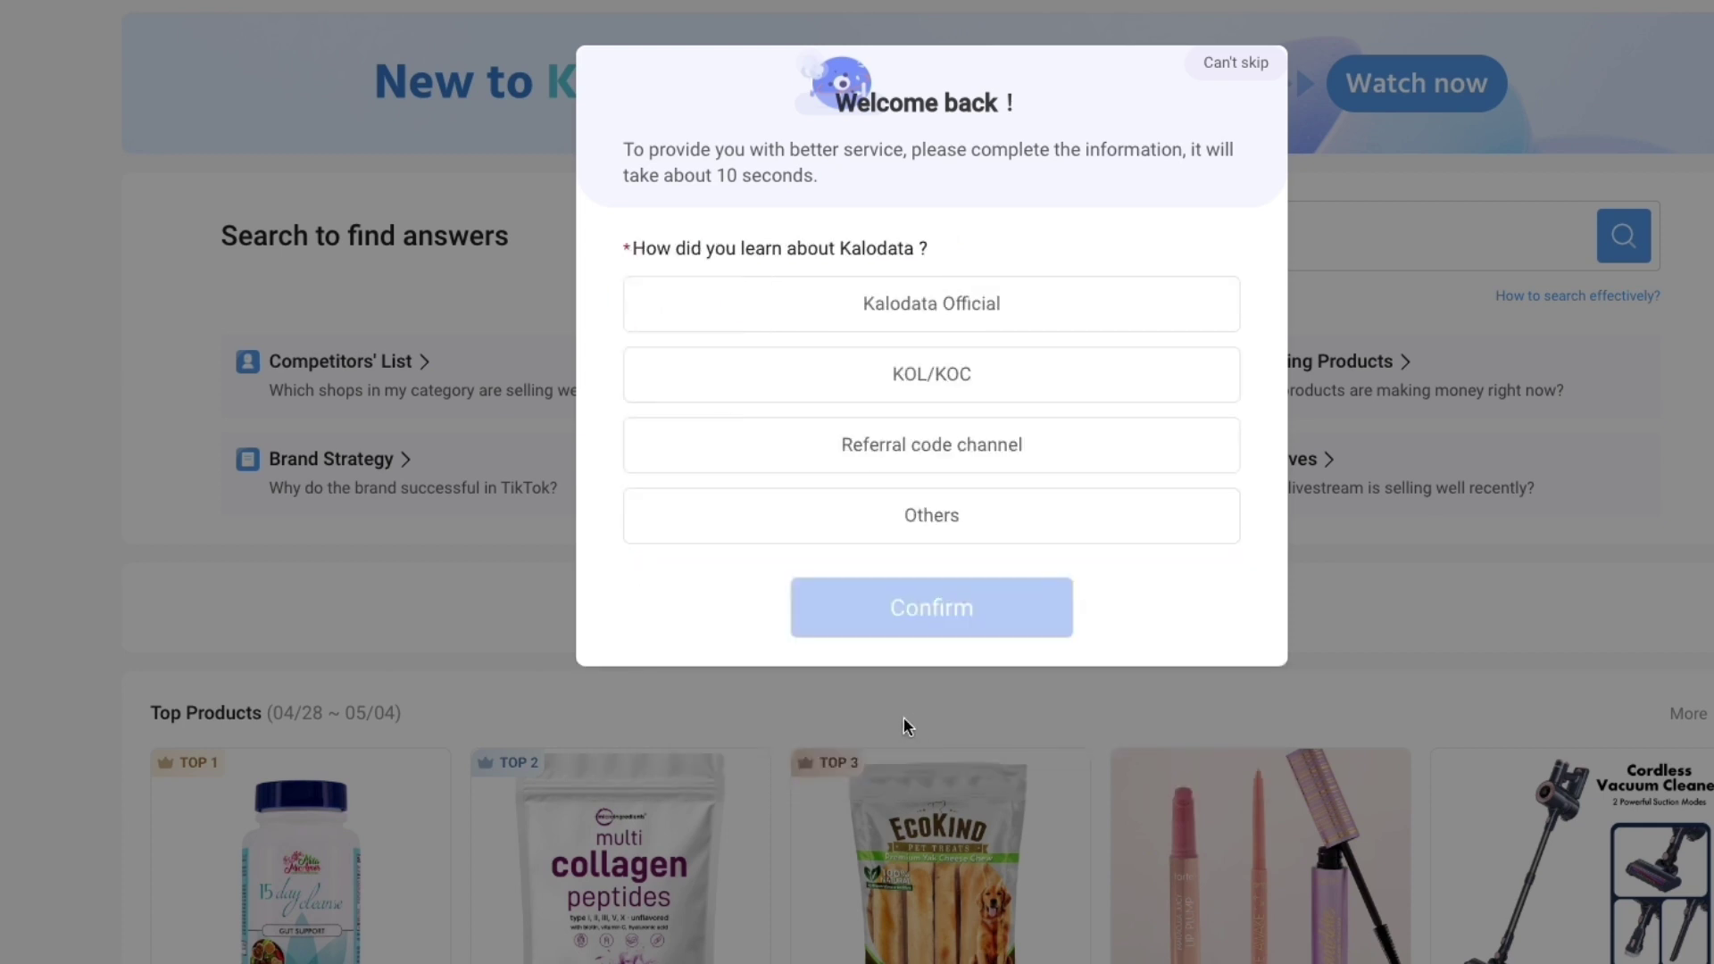
# - Review the how-did-you-learn question and close the Submitted successfully confirmation
pyautogui.moveTo(633, 248); pyautogui.dragTo(914, 250)
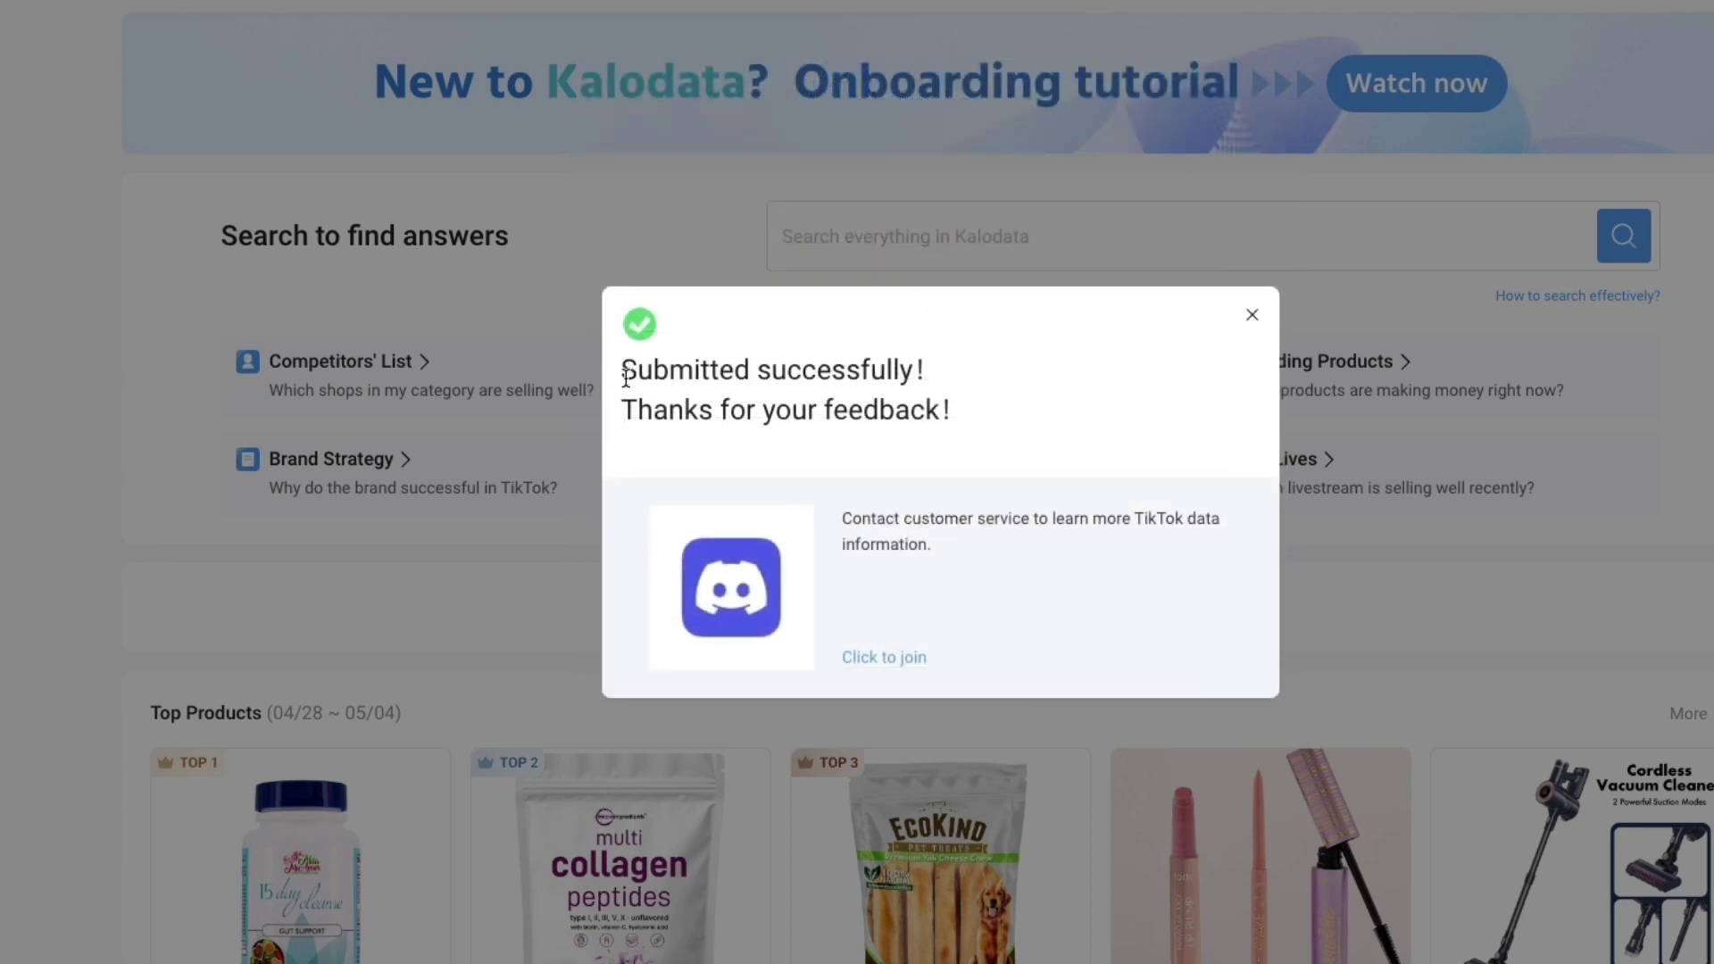
pyautogui.moveTo(622, 370); pyautogui.dragTo(959, 382)
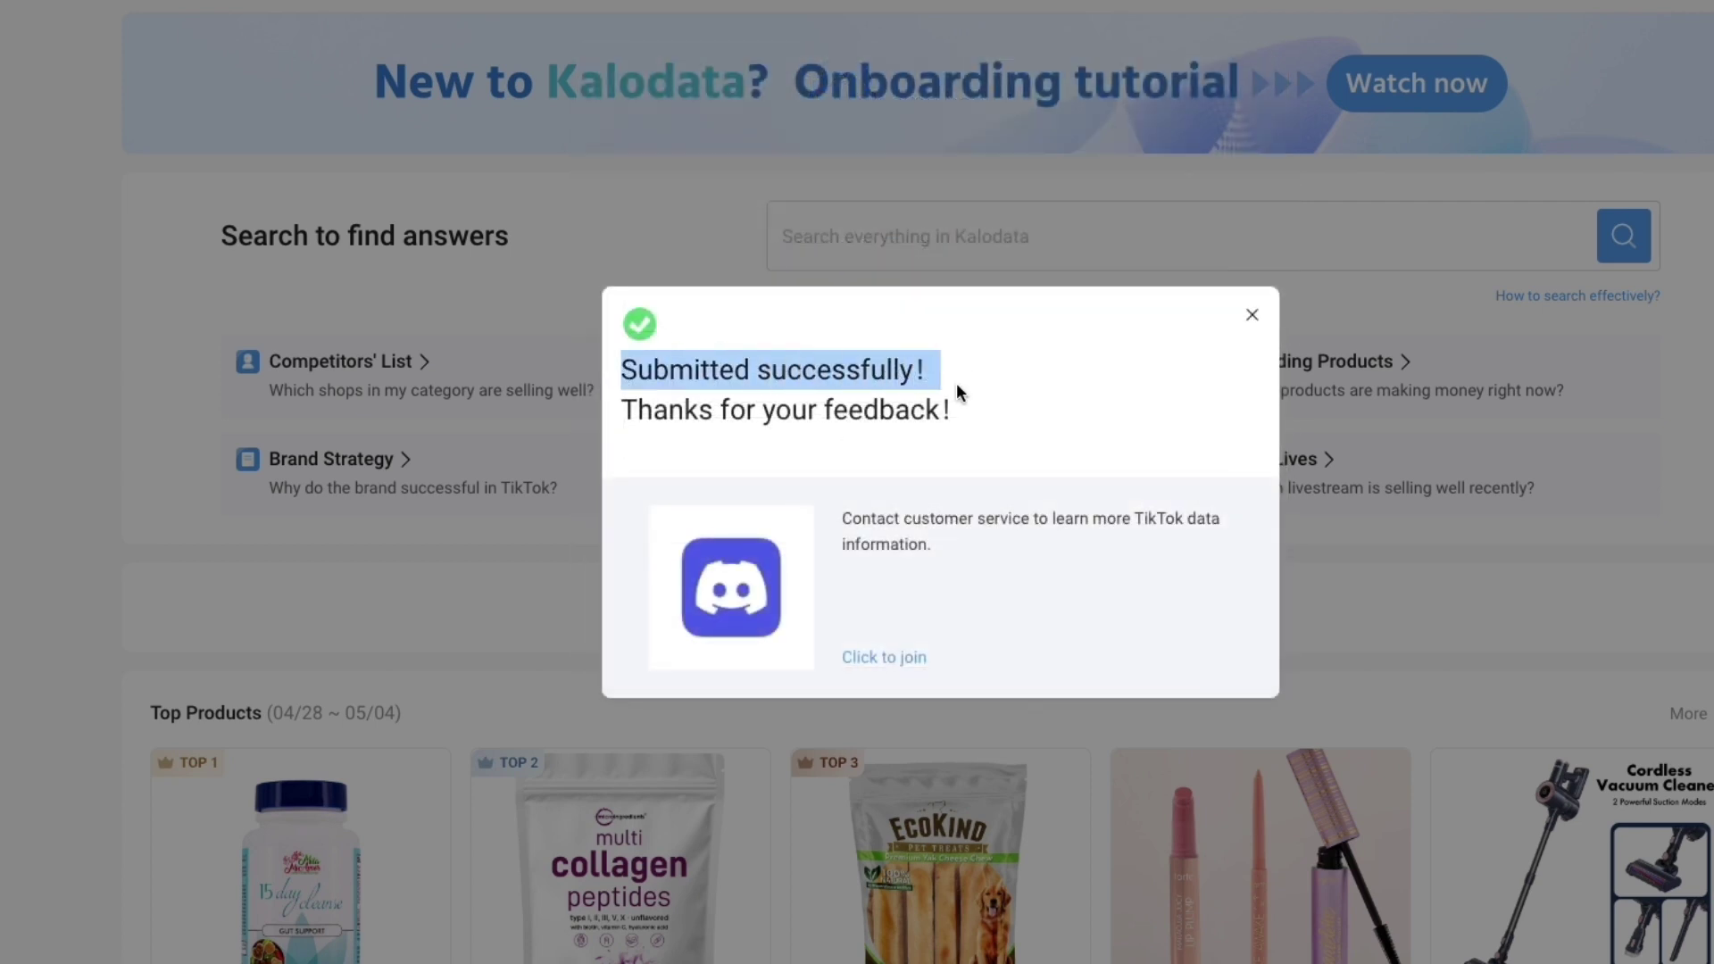
pyautogui.click(954, 441)
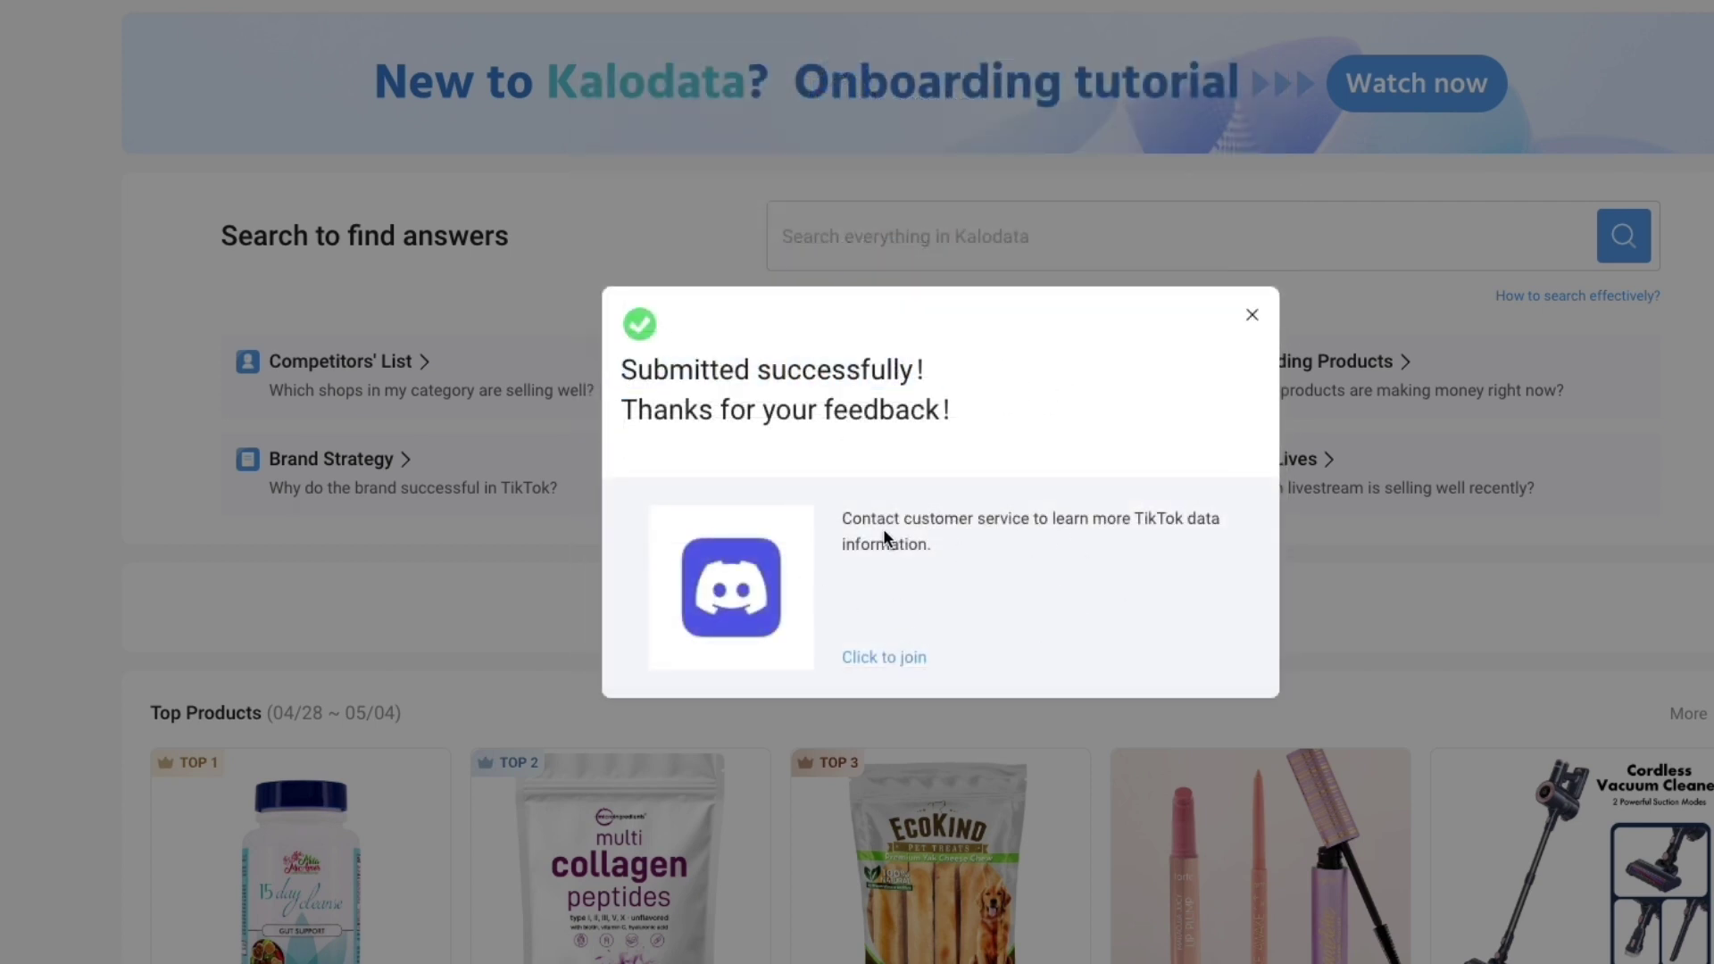
pyautogui.moveTo(903, 520); pyautogui.dragTo(1037, 509)
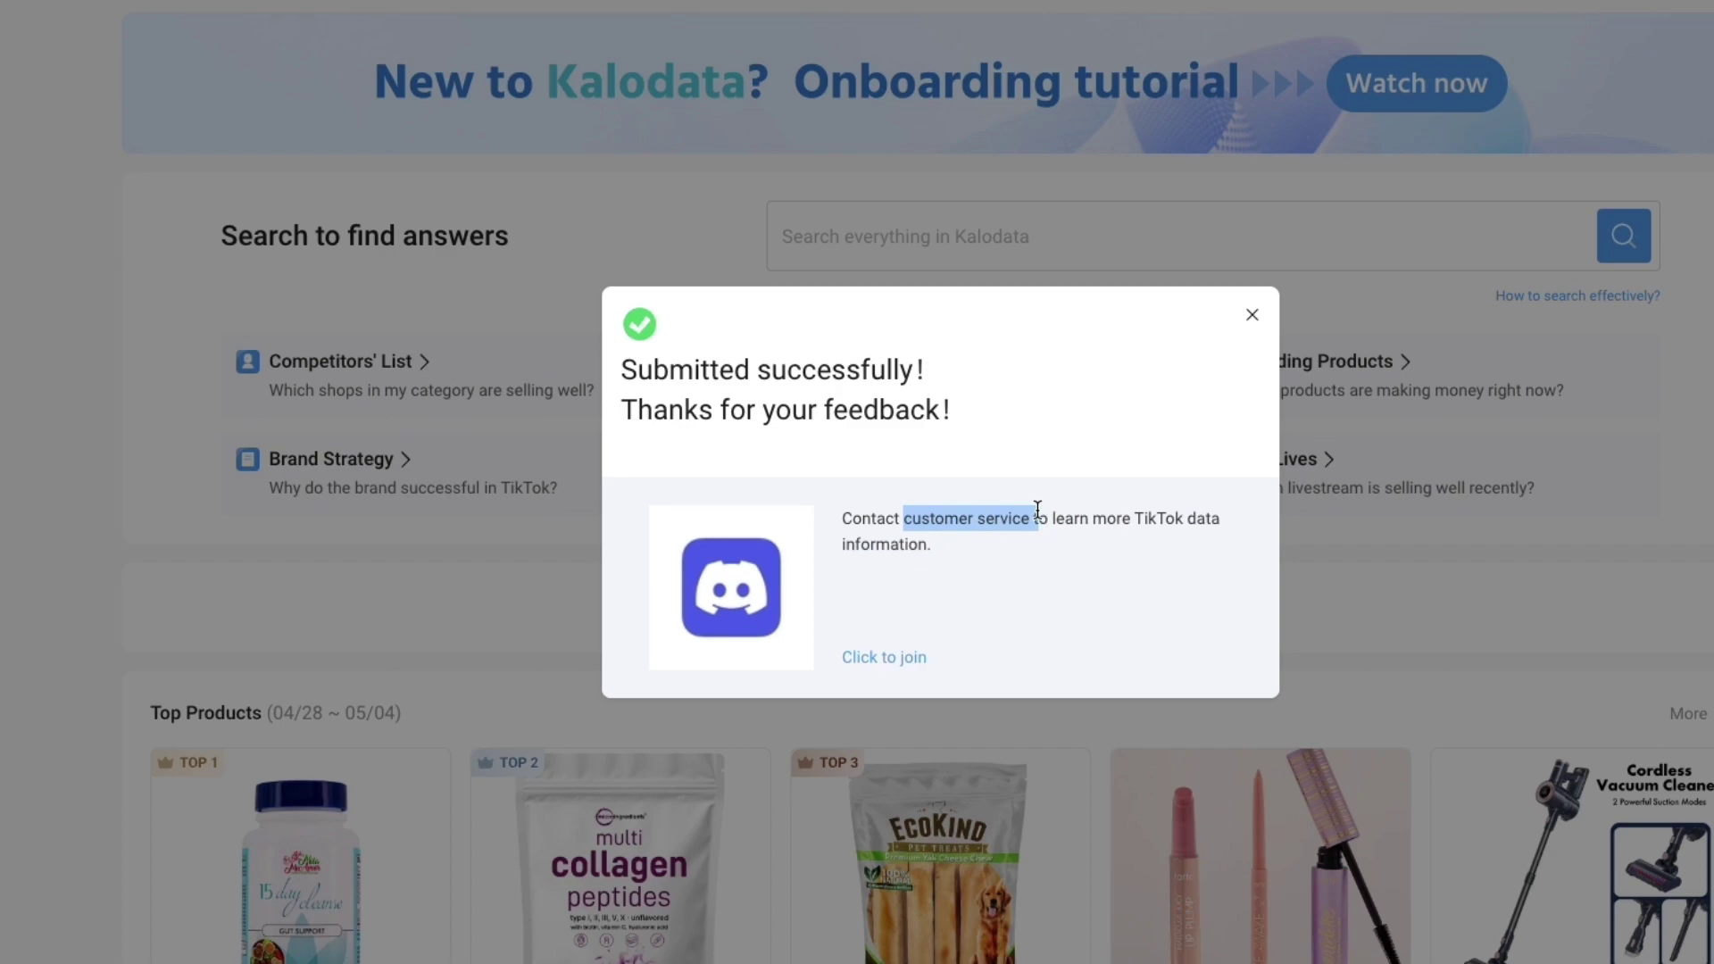
pyautogui.click(1252, 315)
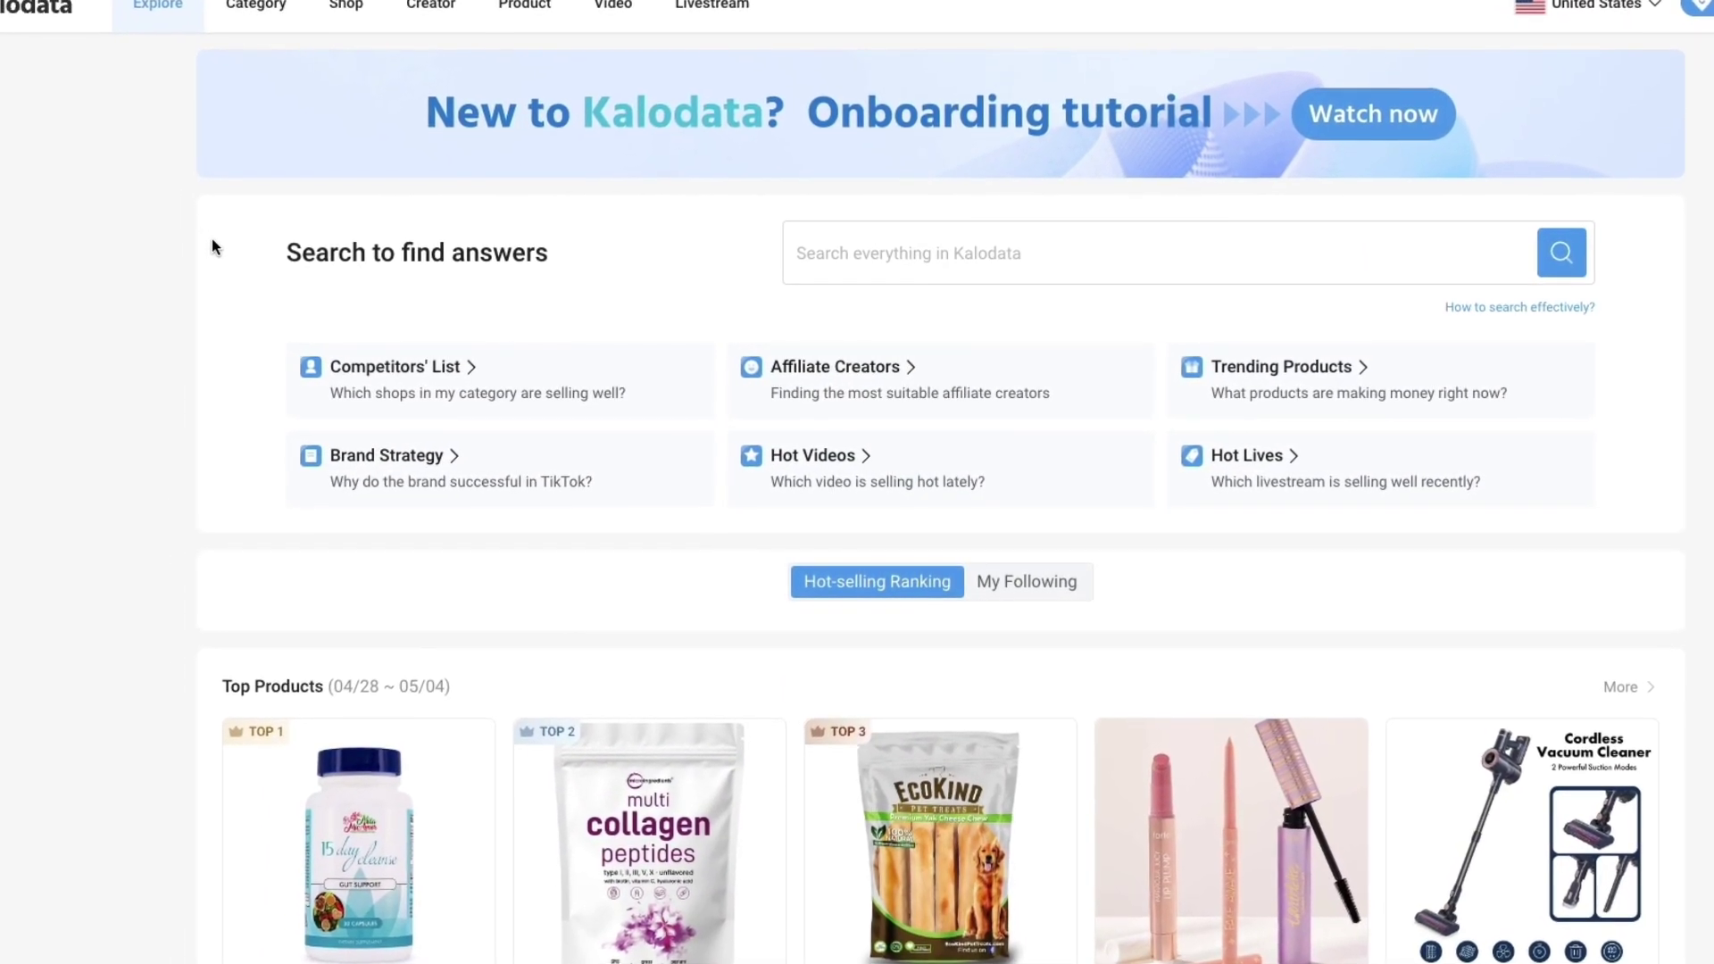
# - Scroll down the Explore page to the weekly Top Products revenue and items-sold cards
pyautogui.moveTo(1571, 9)
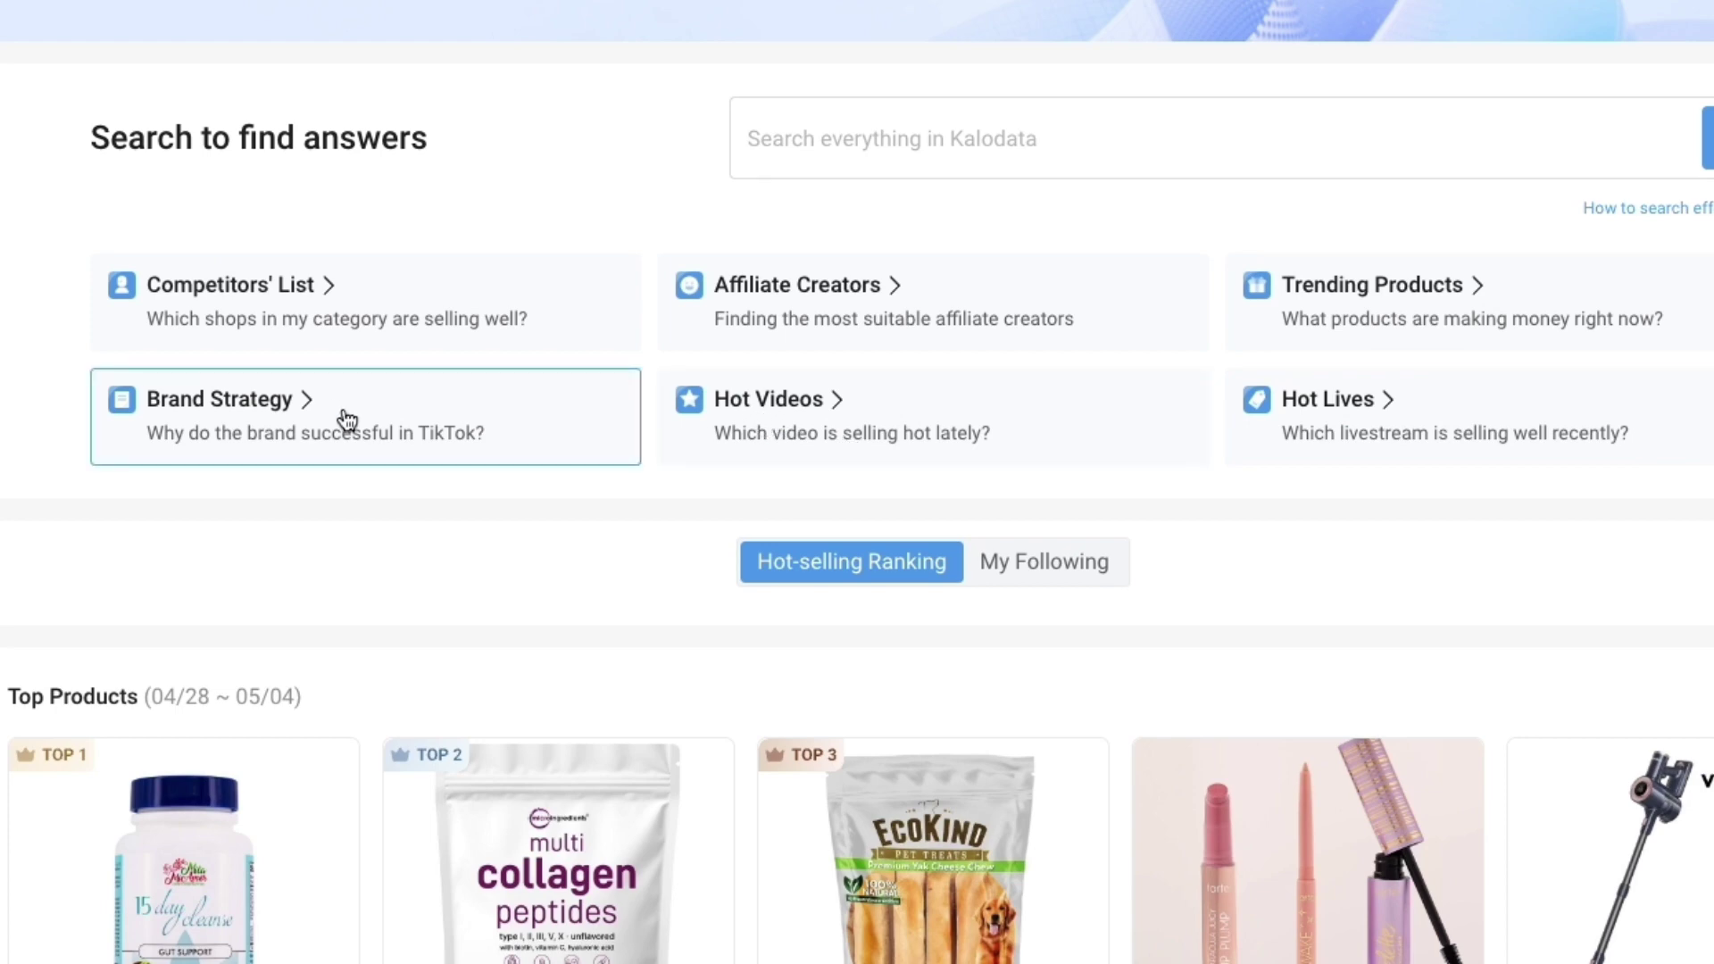
pyautogui.scroll(-5, 857, 482)
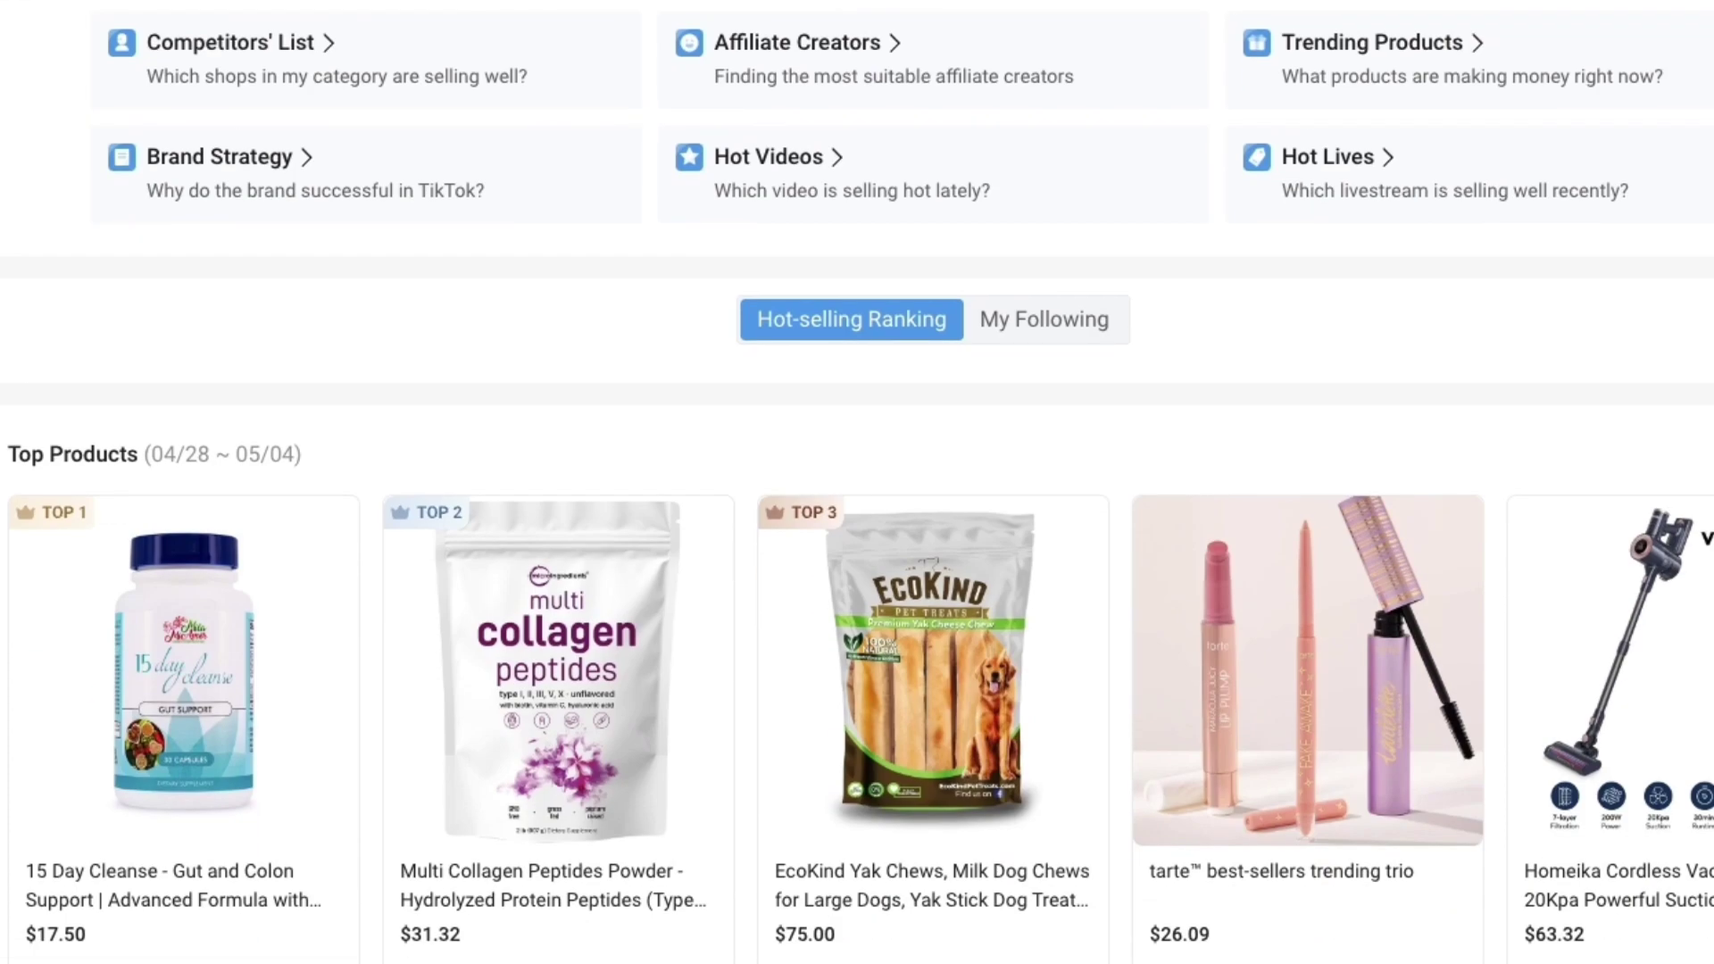
pyautogui.scroll(-1, 857, 482)
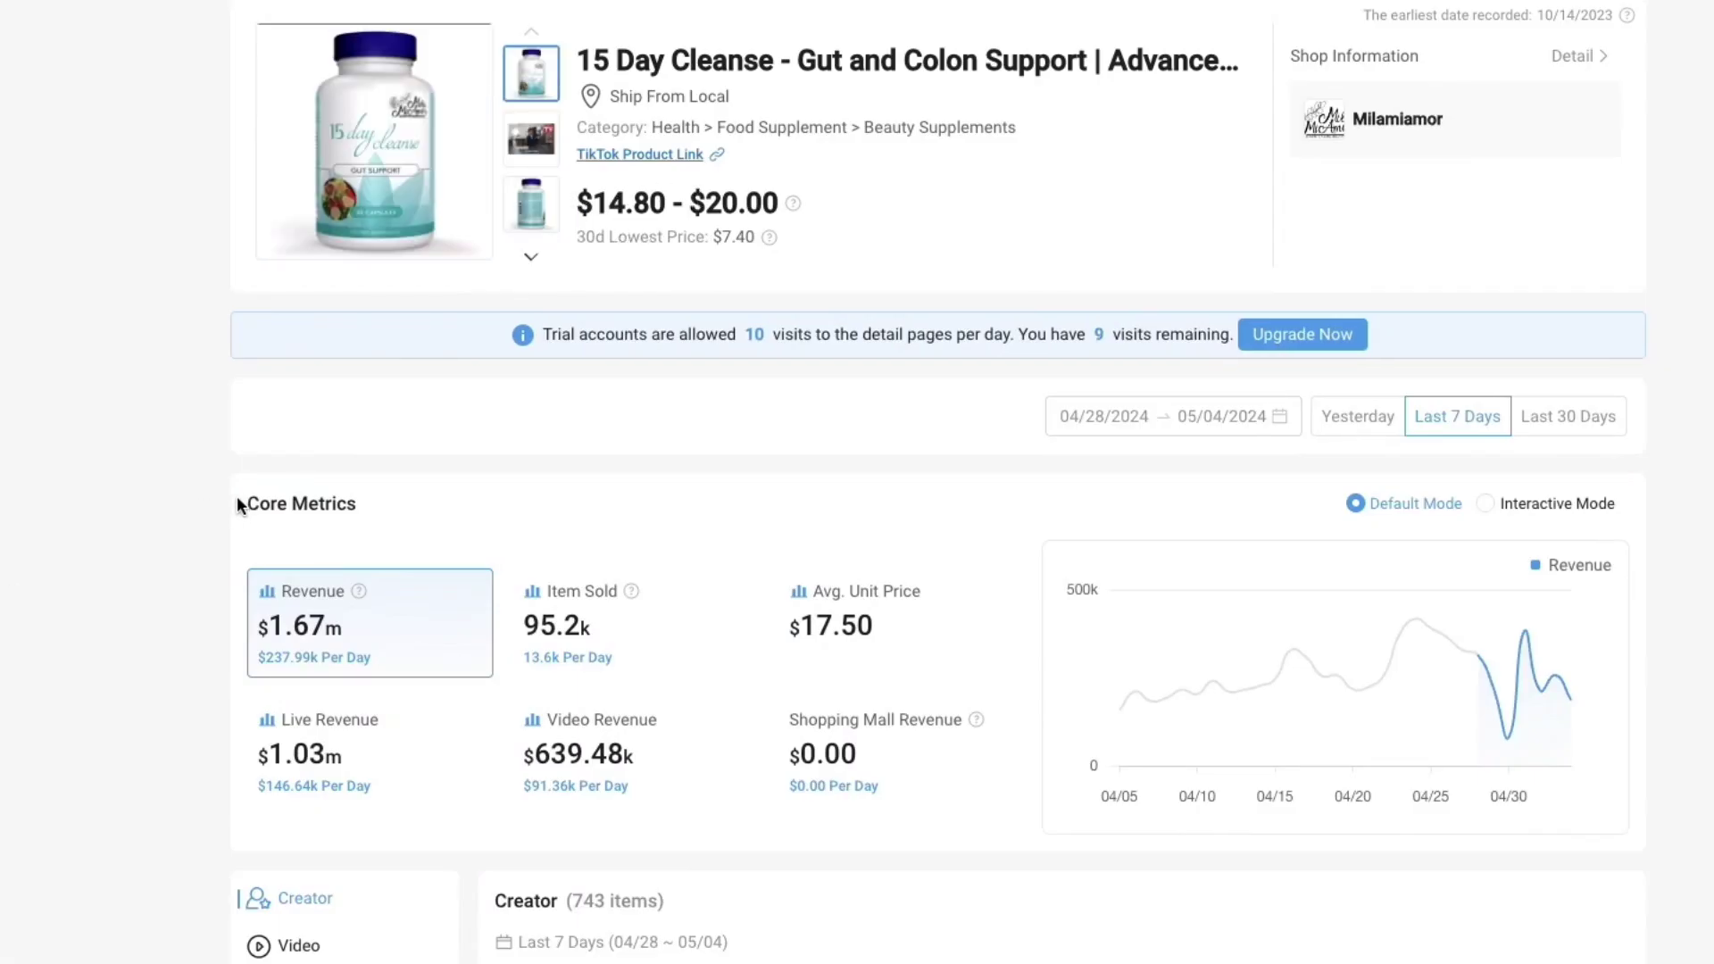
# - Chart the product's items sold, live revenue, then video revenue, noting the 639.48k figure
pyautogui.moveTo(251, 505); pyautogui.dragTo(366, 505)
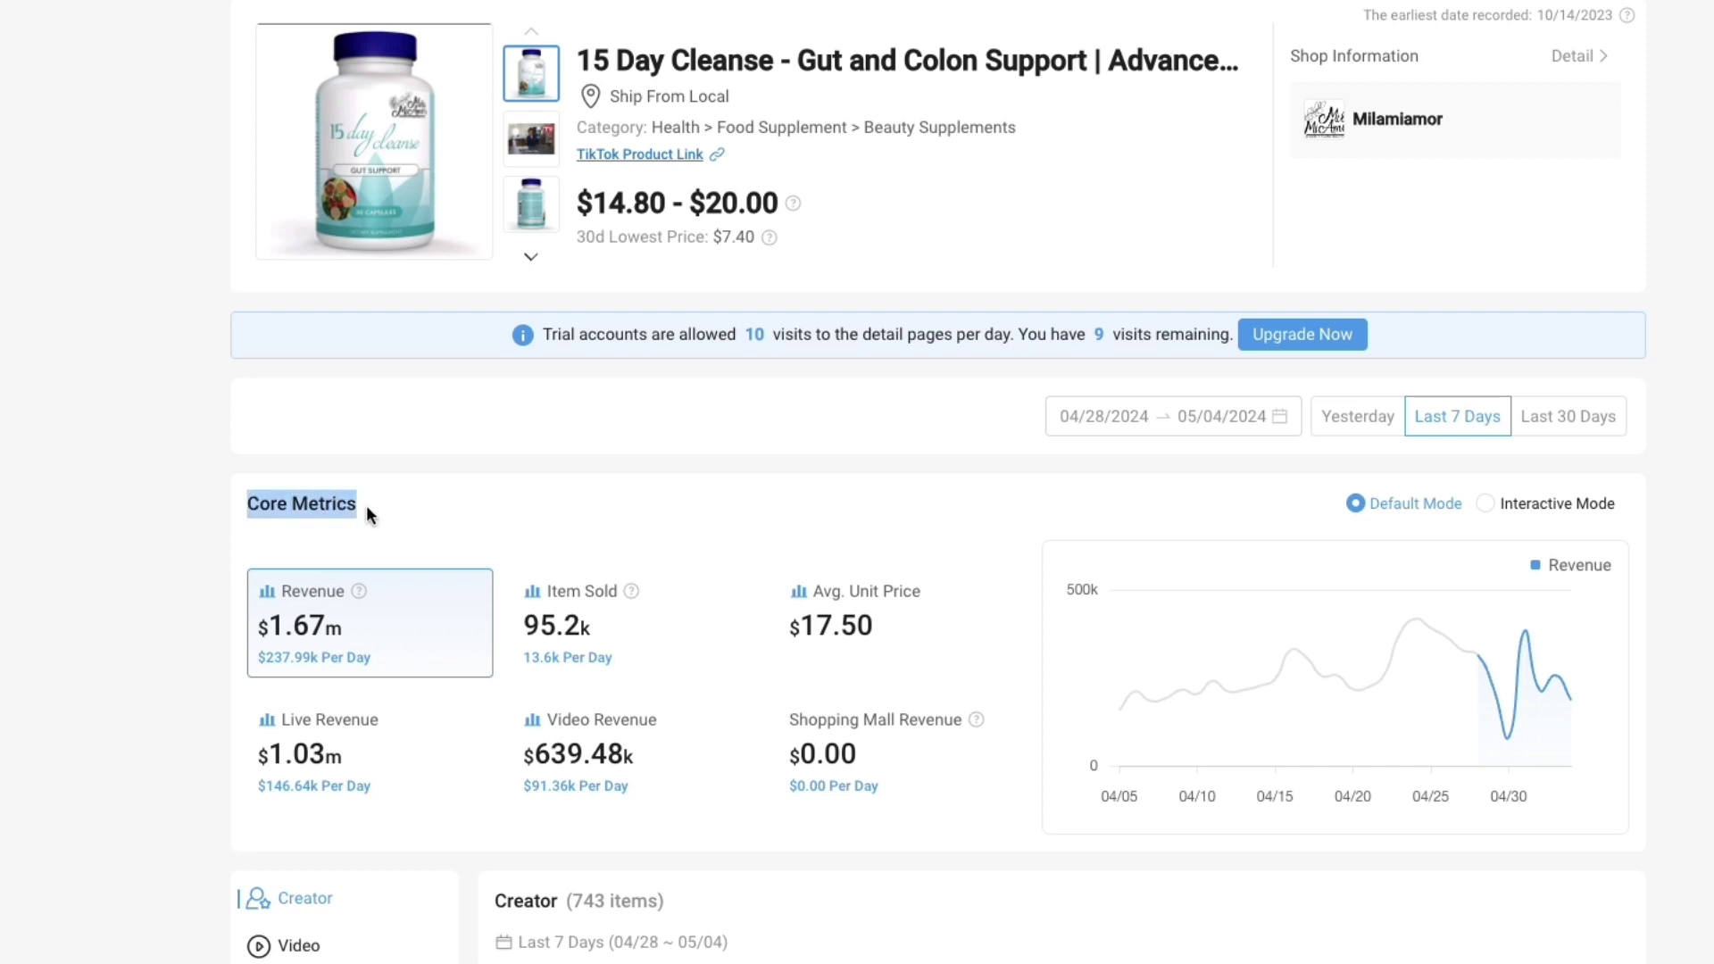
pyautogui.click(134, 495)
pyautogui.scroll(-3, 115, 489)
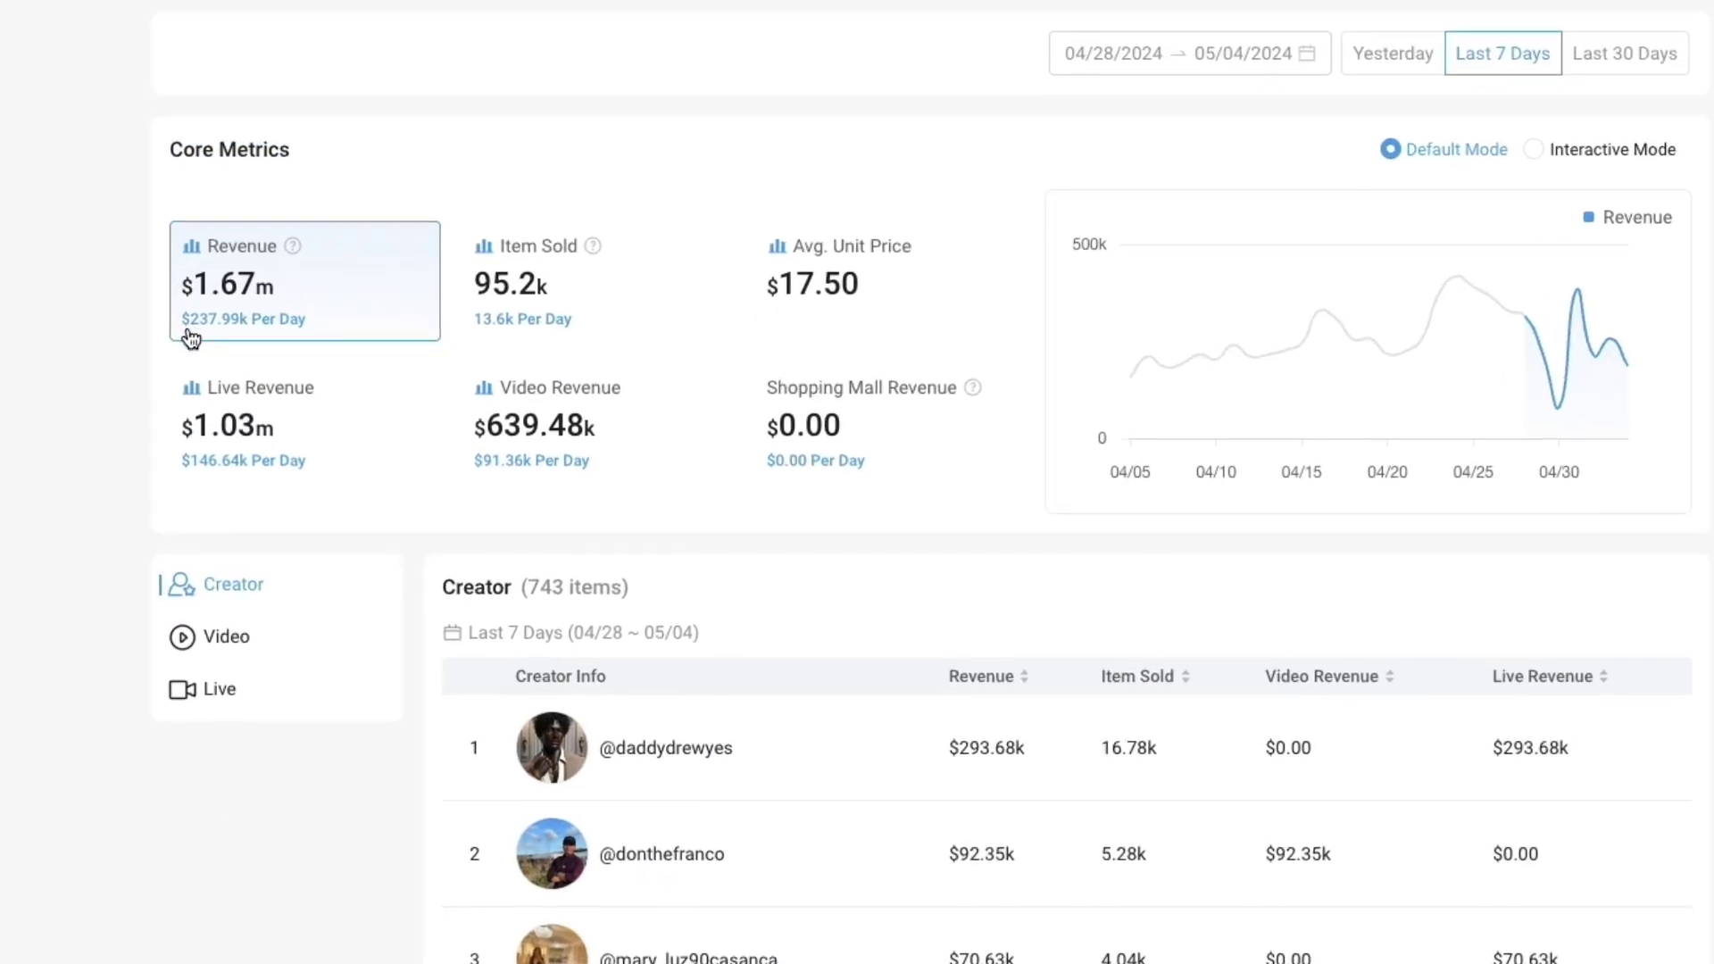
pyautogui.click(585, 313)
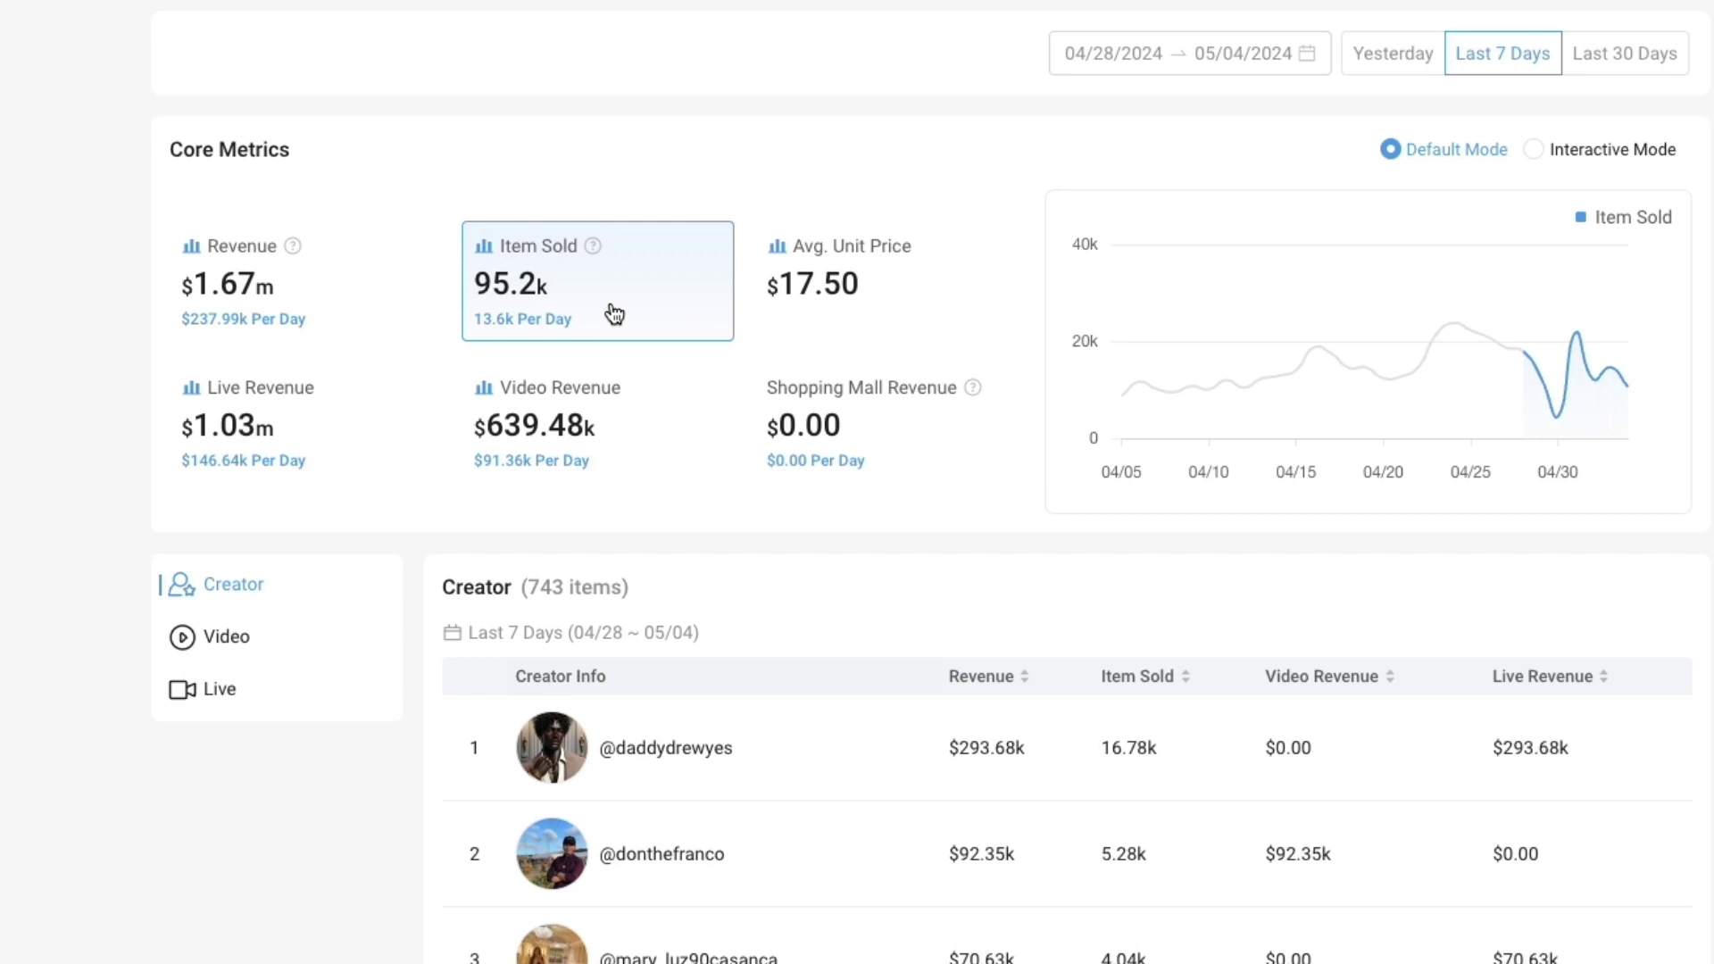
pyautogui.click(334, 408)
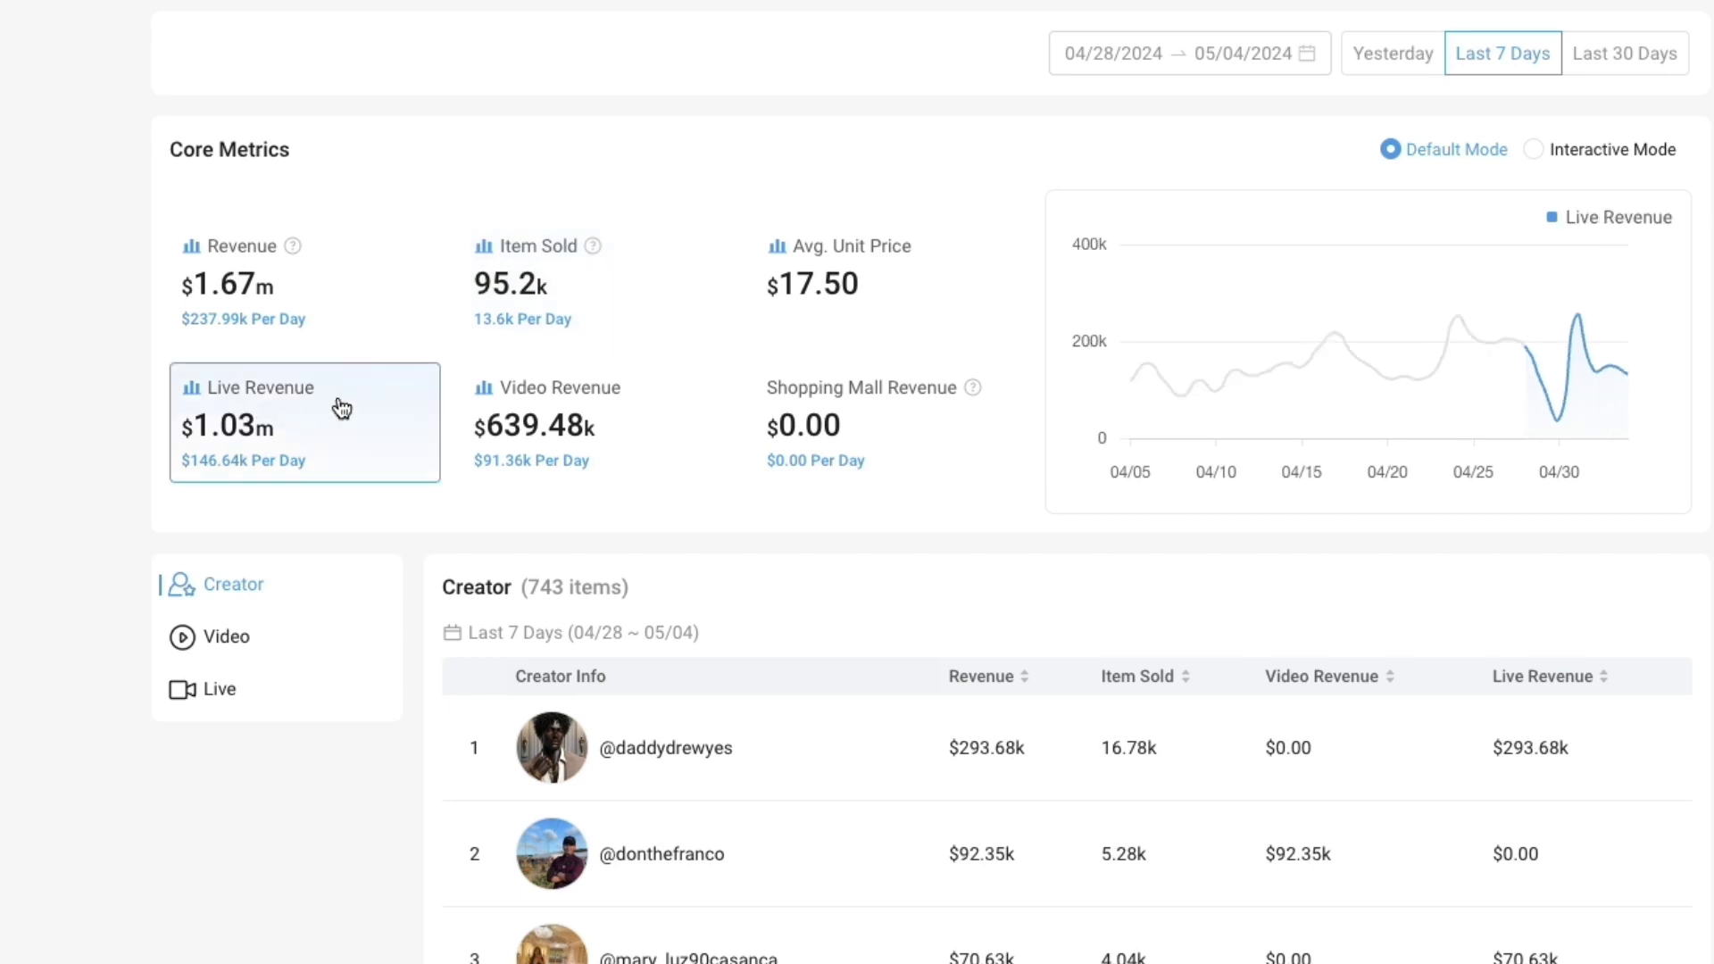
pyautogui.click(620, 421)
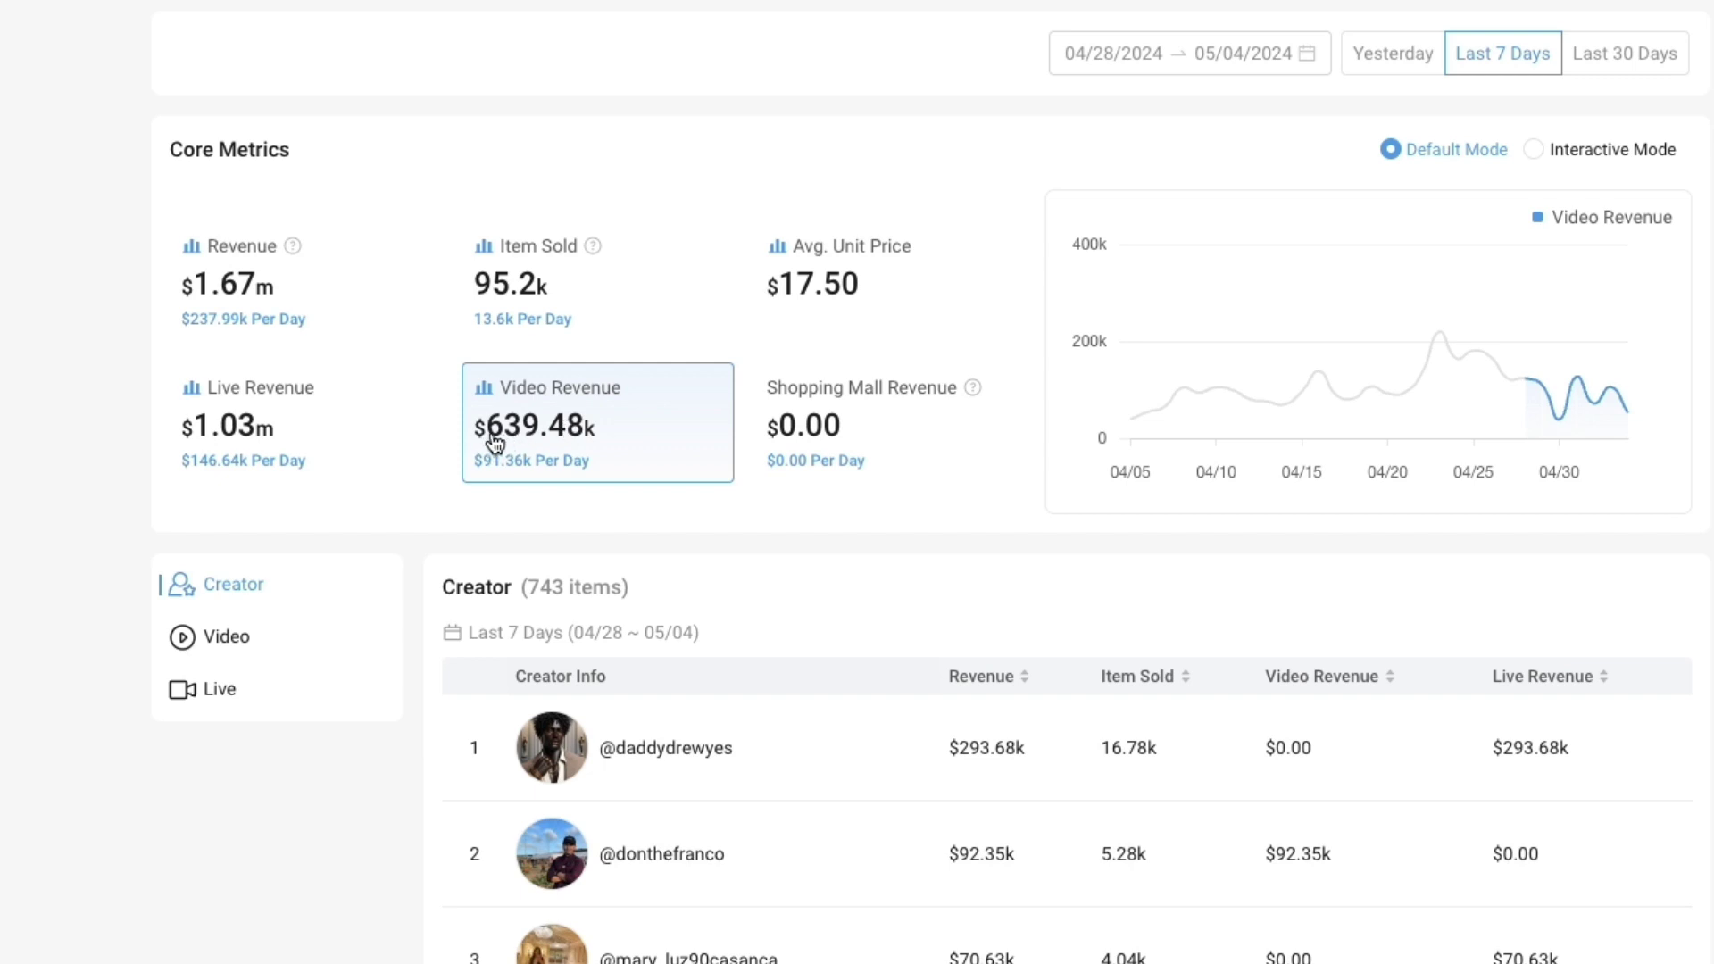
pyautogui.moveTo(490, 434); pyautogui.dragTo(647, 437)
# - Scroll down to the 743-creator table and sort it by Live Revenue
pyautogui.scroll(-1, 607, 402)
pyautogui.scroll(1, 554, 375)
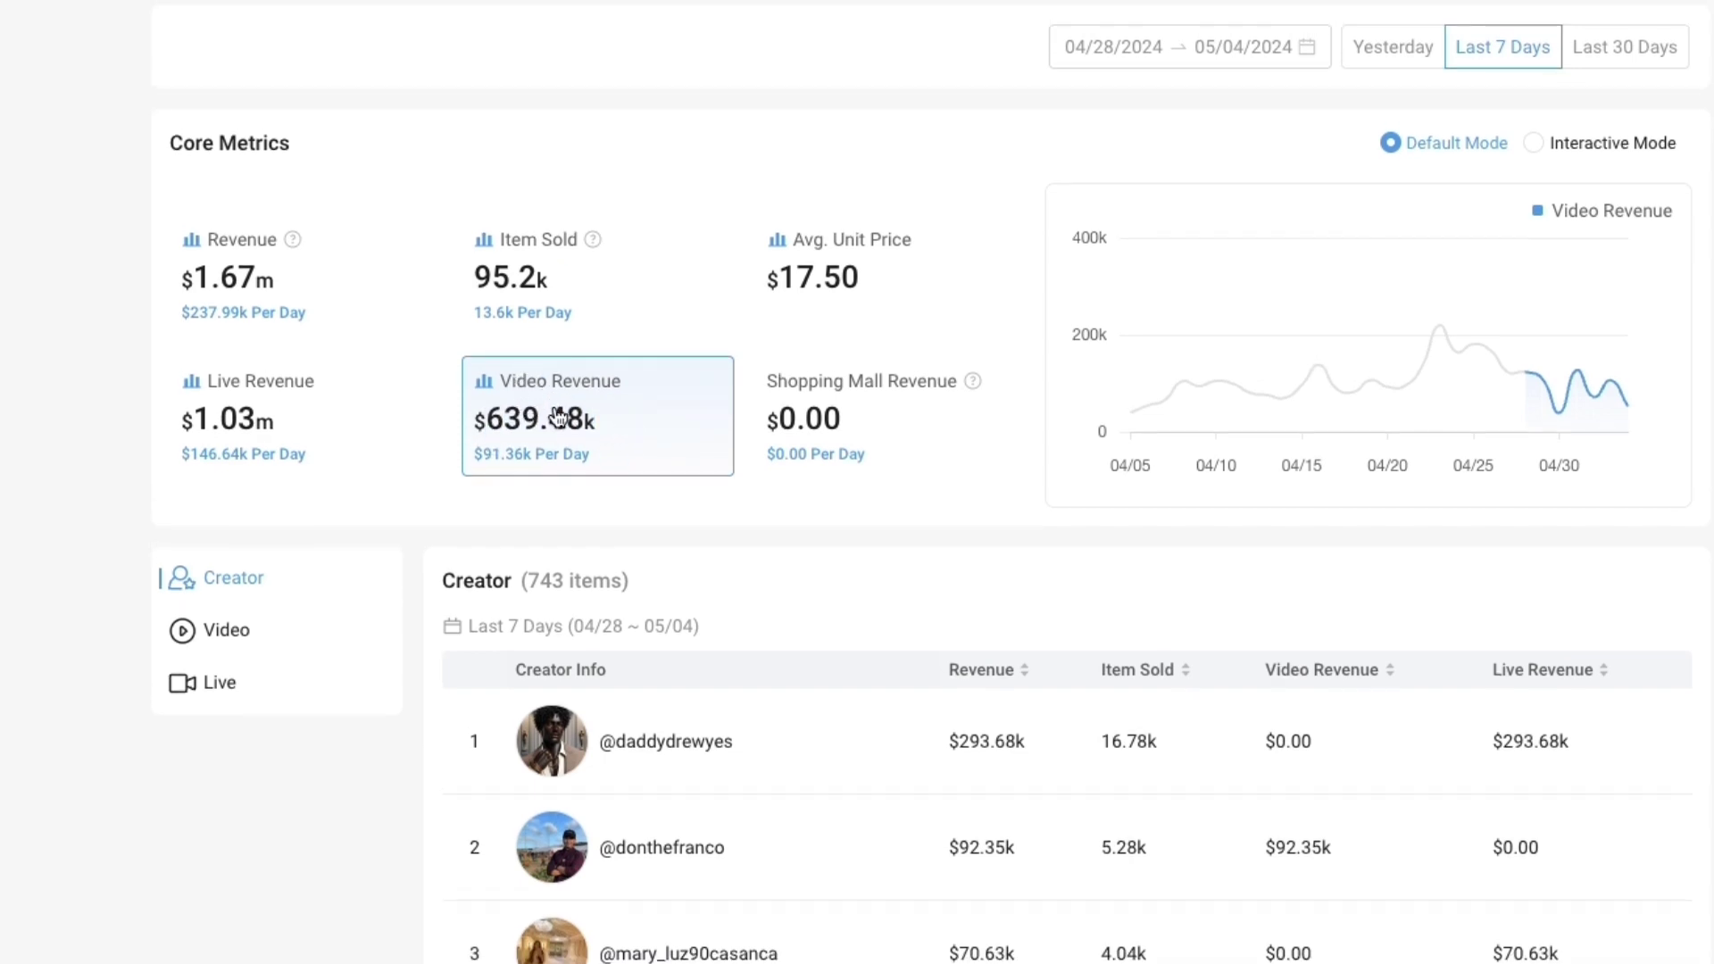
pyautogui.click(570, 464)
pyautogui.scroll(-2, 576, 482)
pyautogui.scroll(-1, 991, 652)
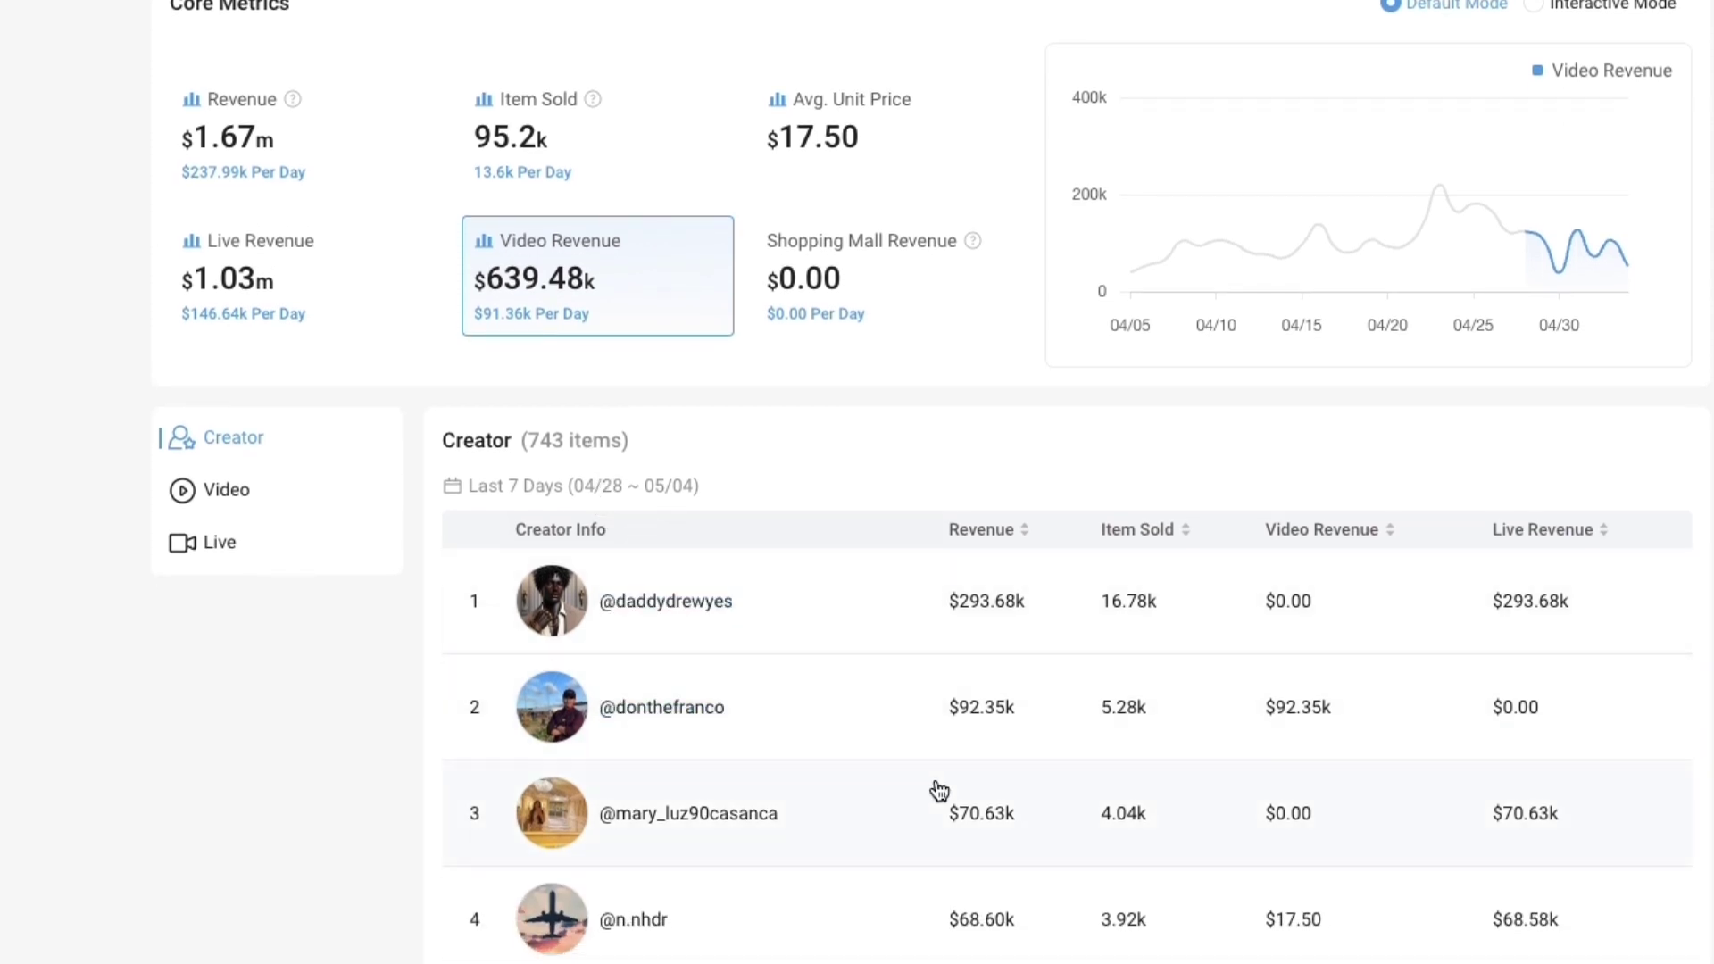
pyautogui.scroll(-2, 1098, 723)
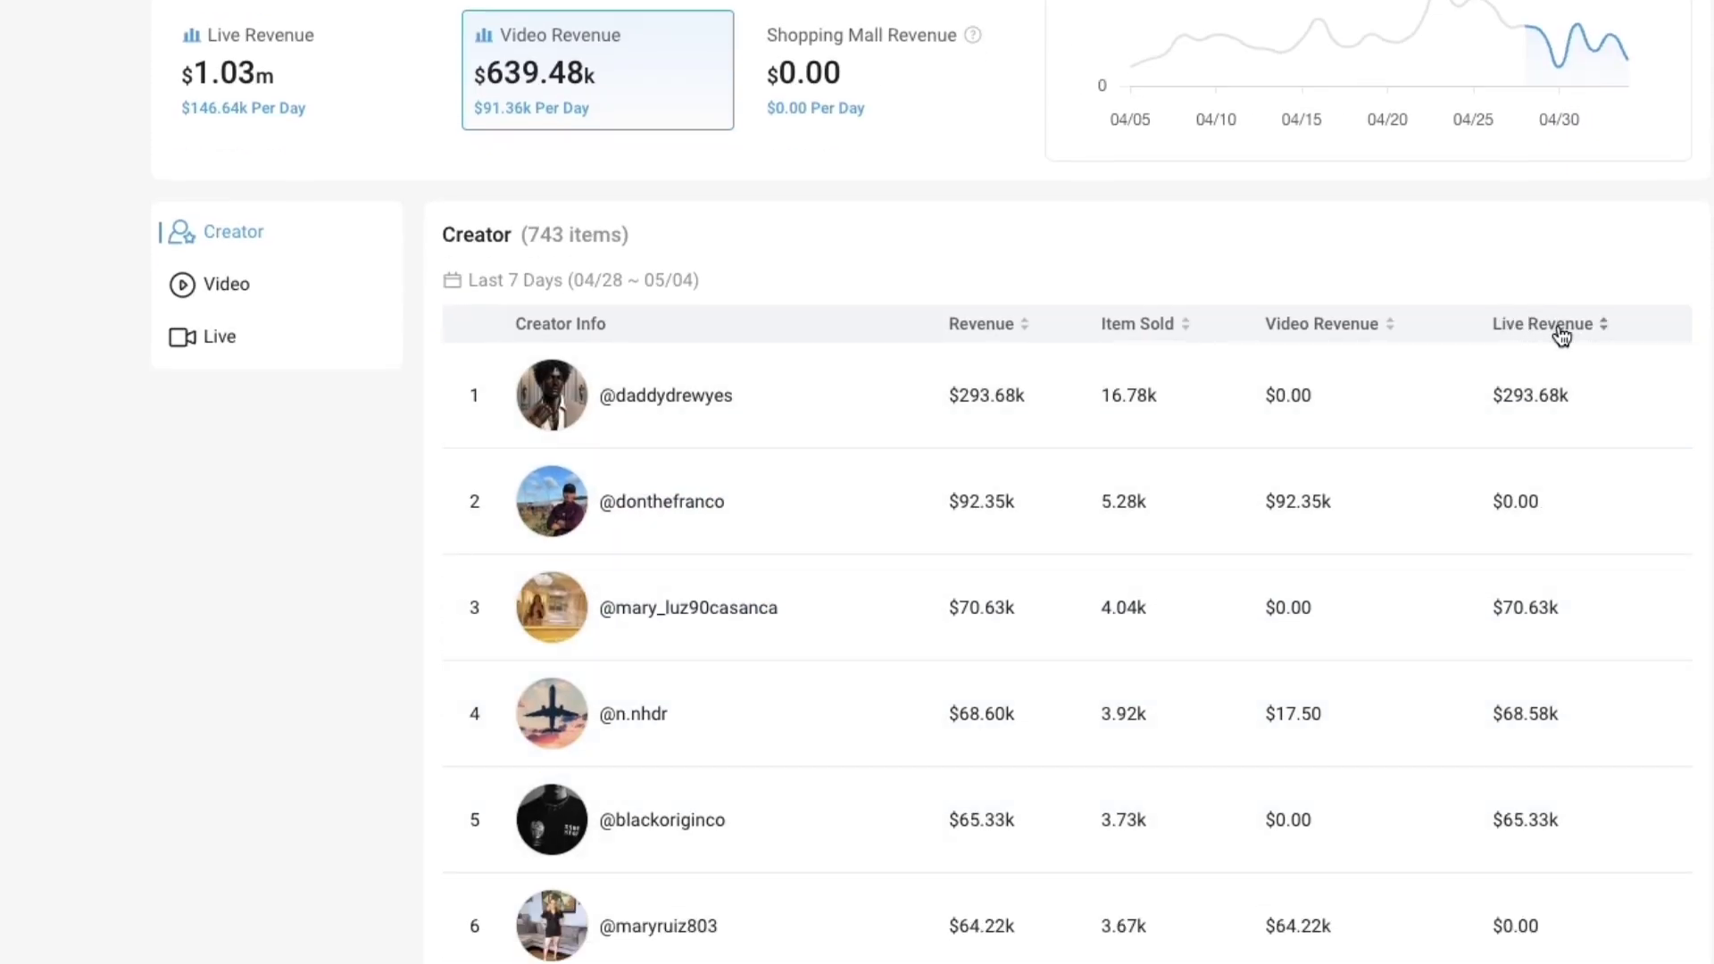
pyautogui.click(1559, 330)
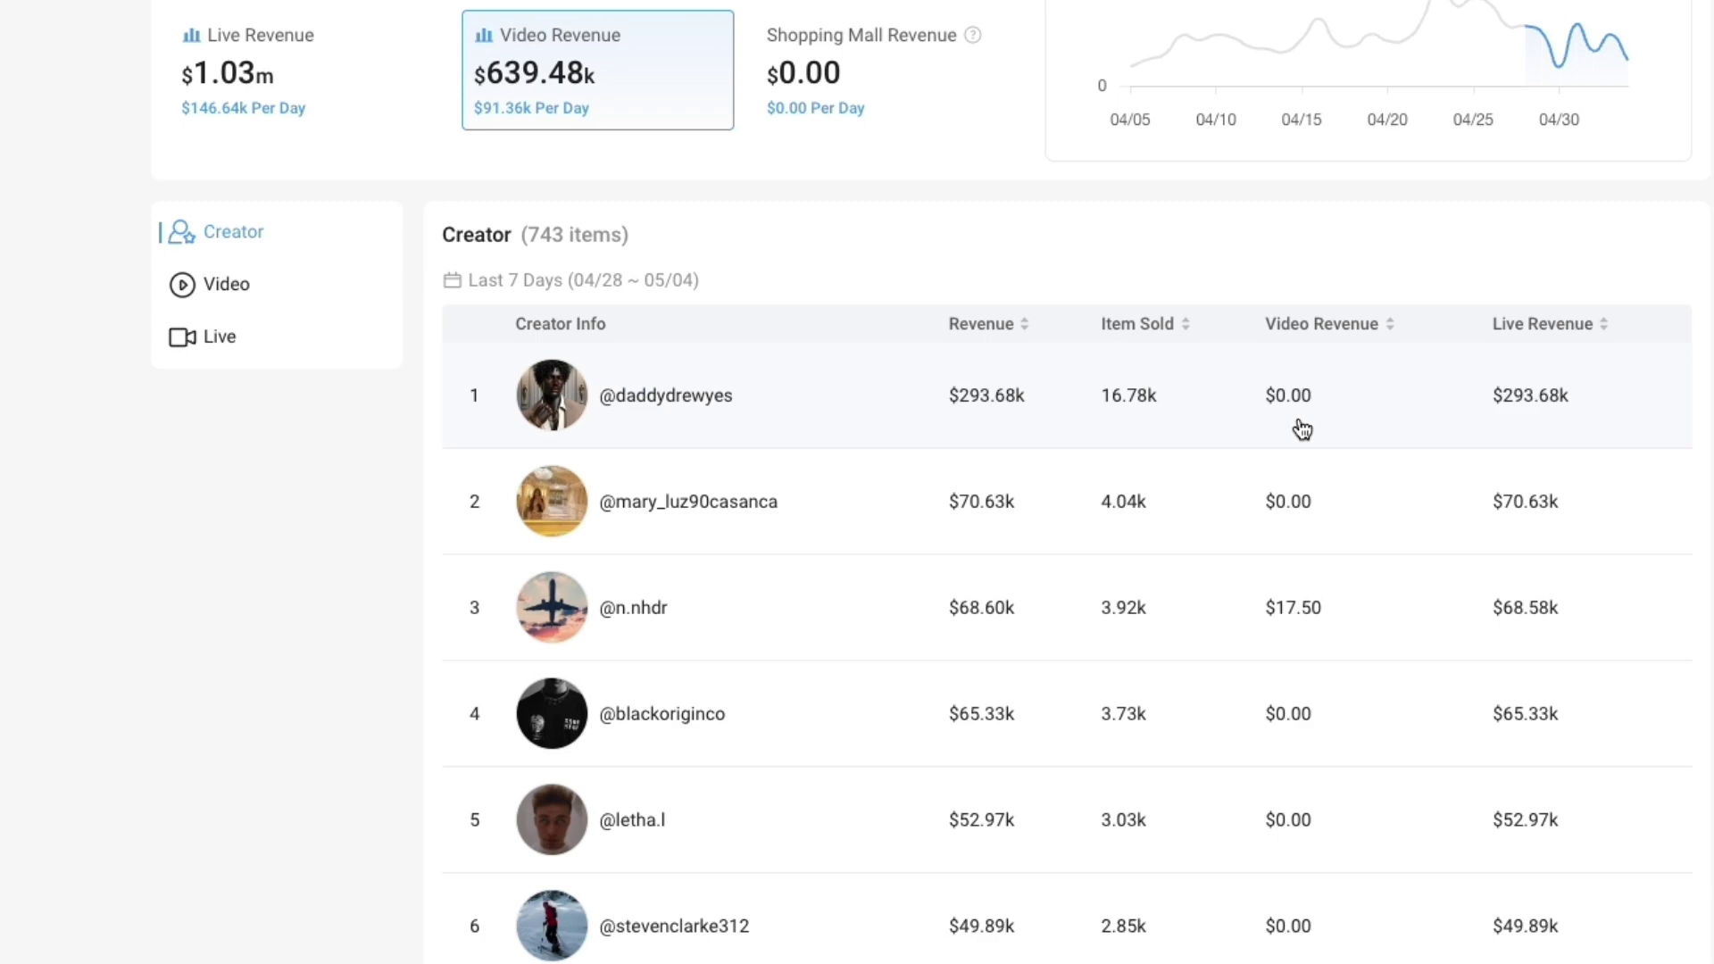
# - Open the top live-revenue creator's detail page and look over its overview
pyautogui.click(654, 404)
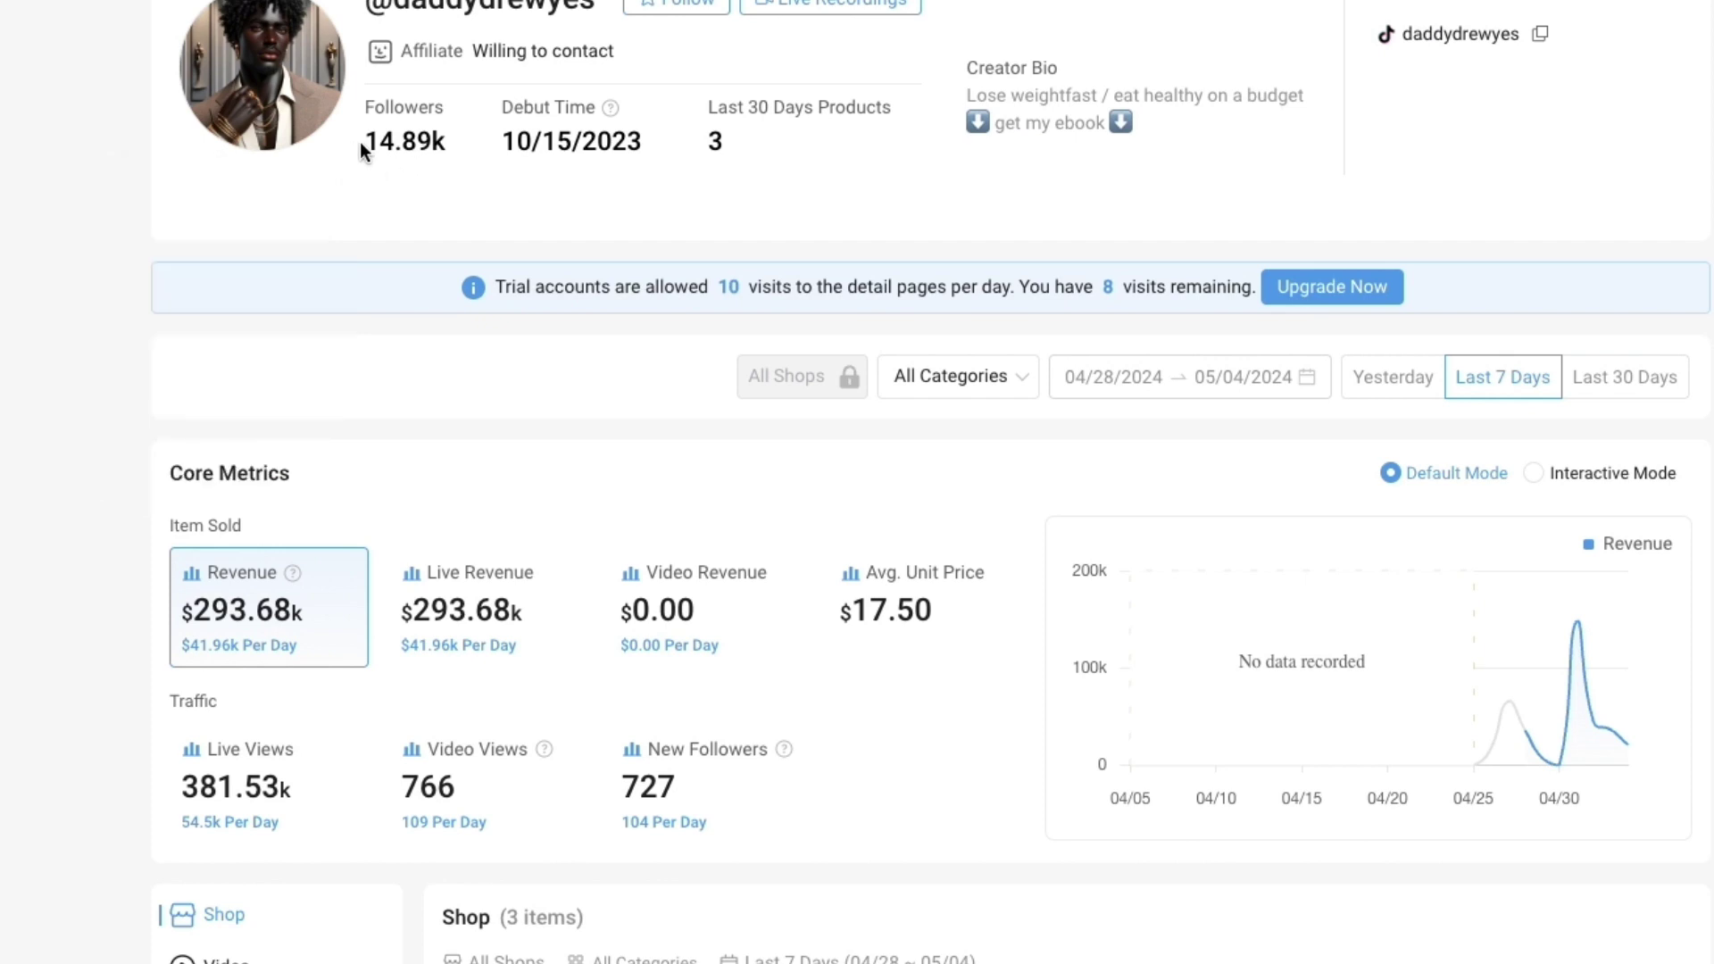
pyautogui.scroll(-2, 392, 230)
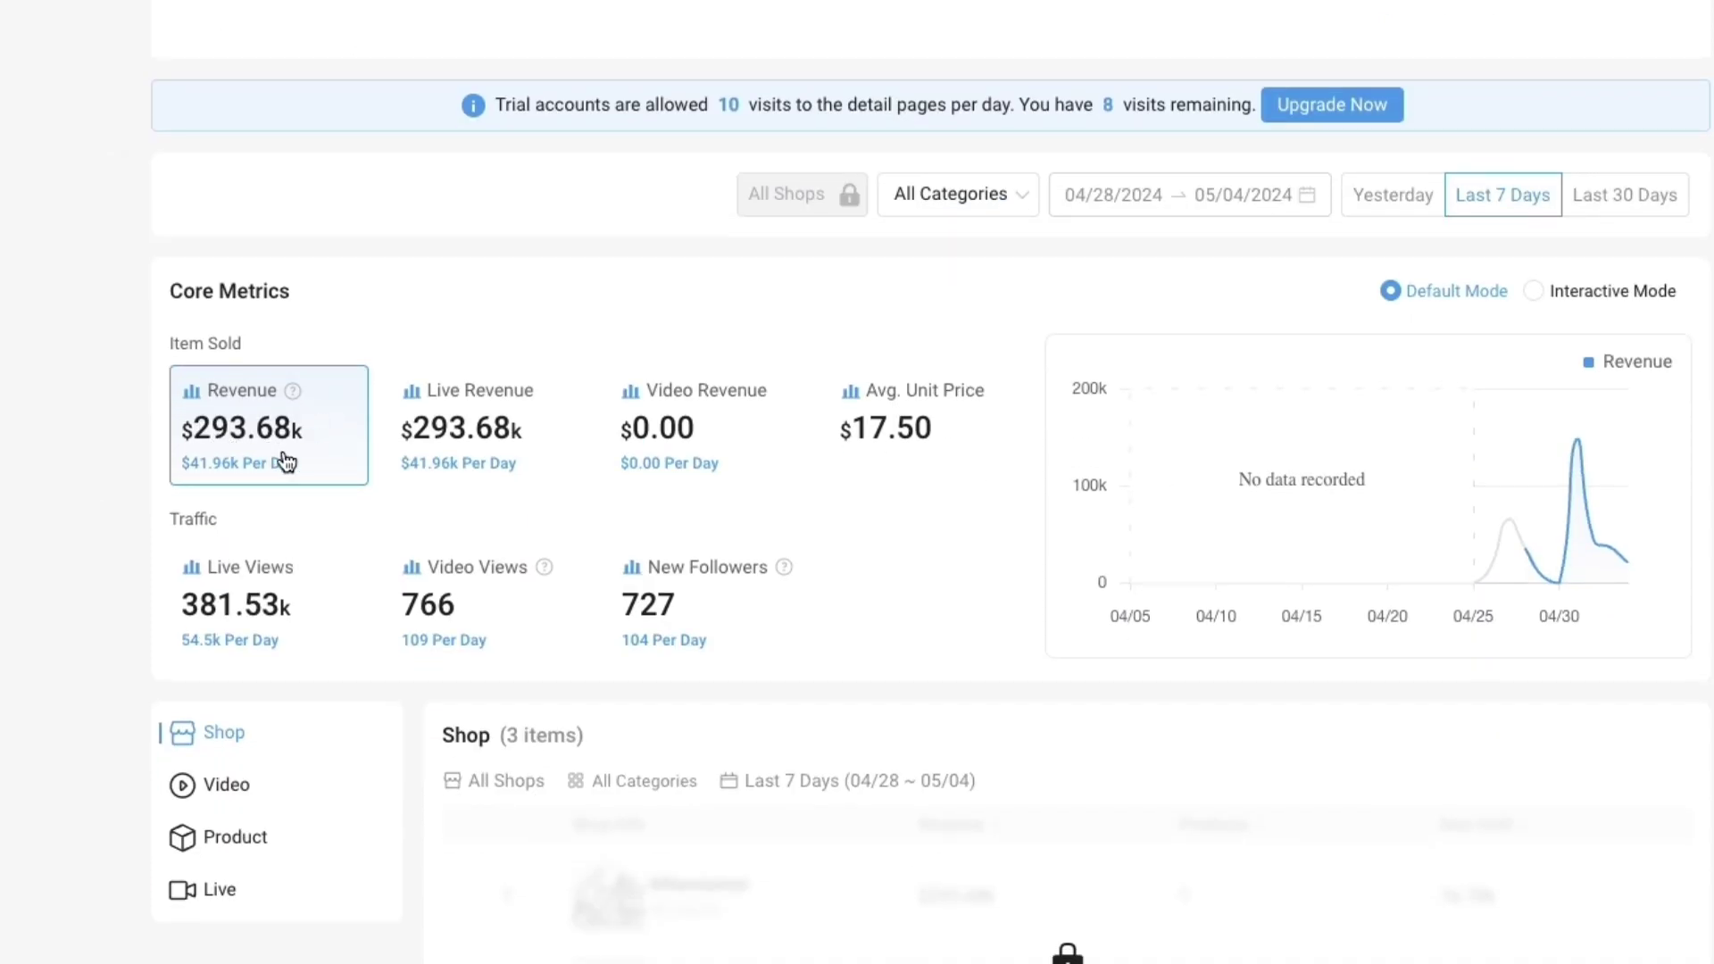
pyautogui.moveTo(1577, 484)
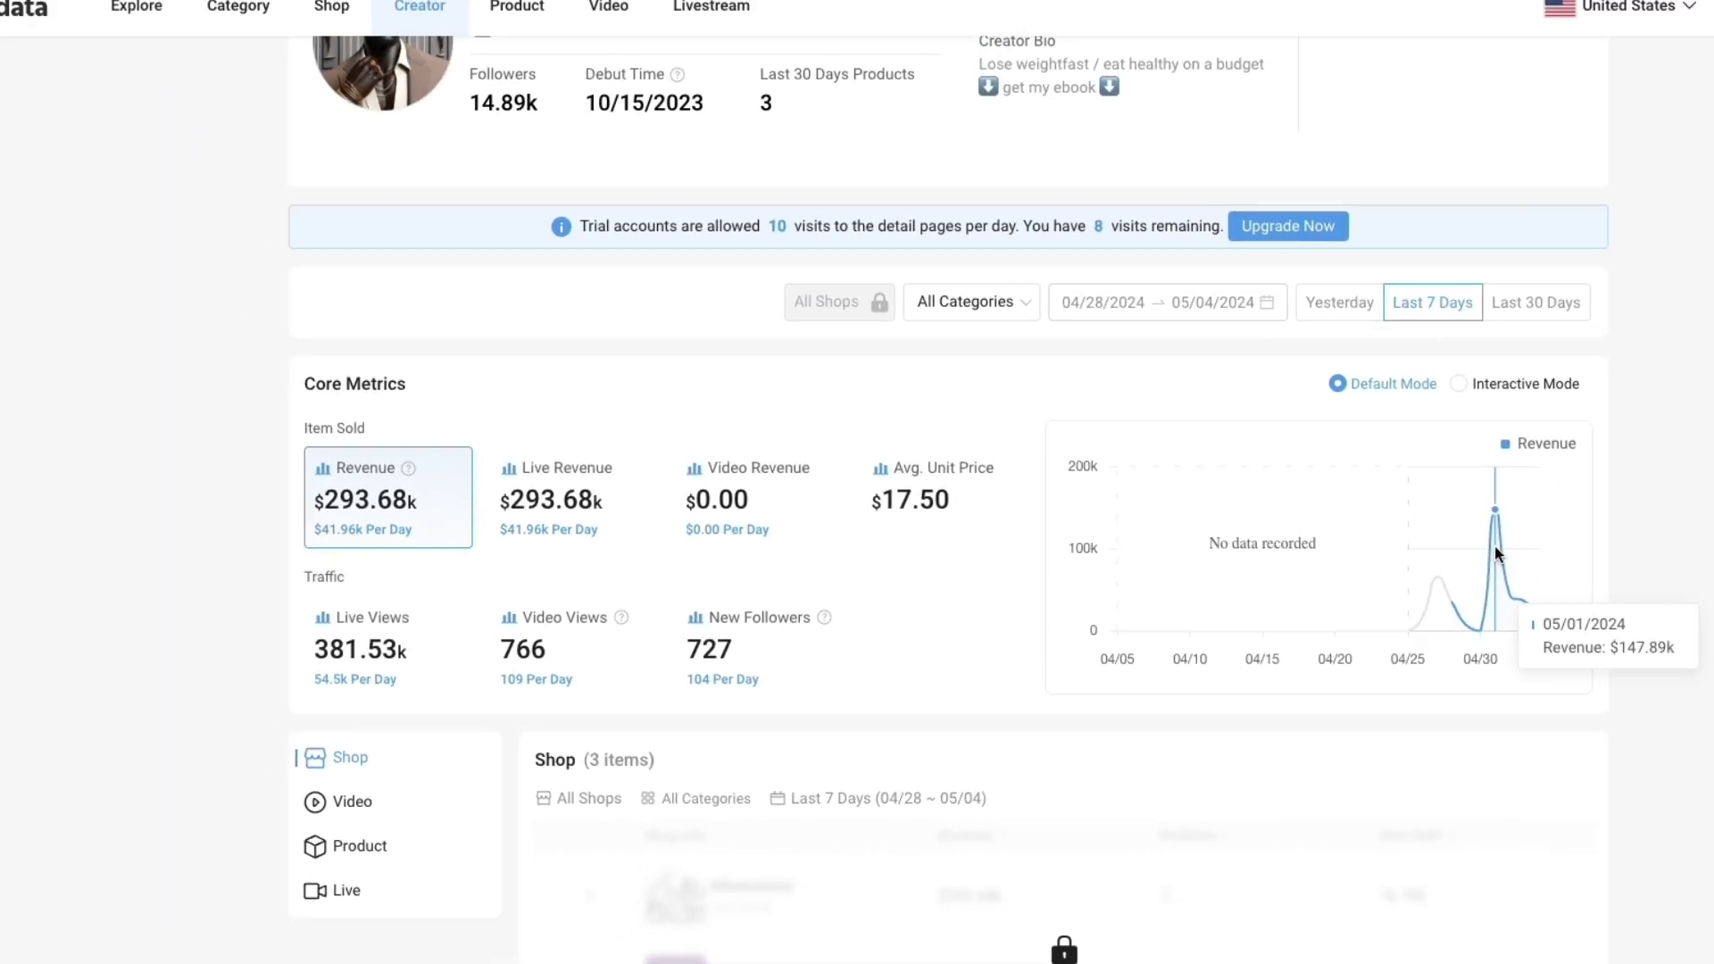
pyautogui.scroll(-5, 1479, 559)
pyautogui.scroll(2, 865, 561)
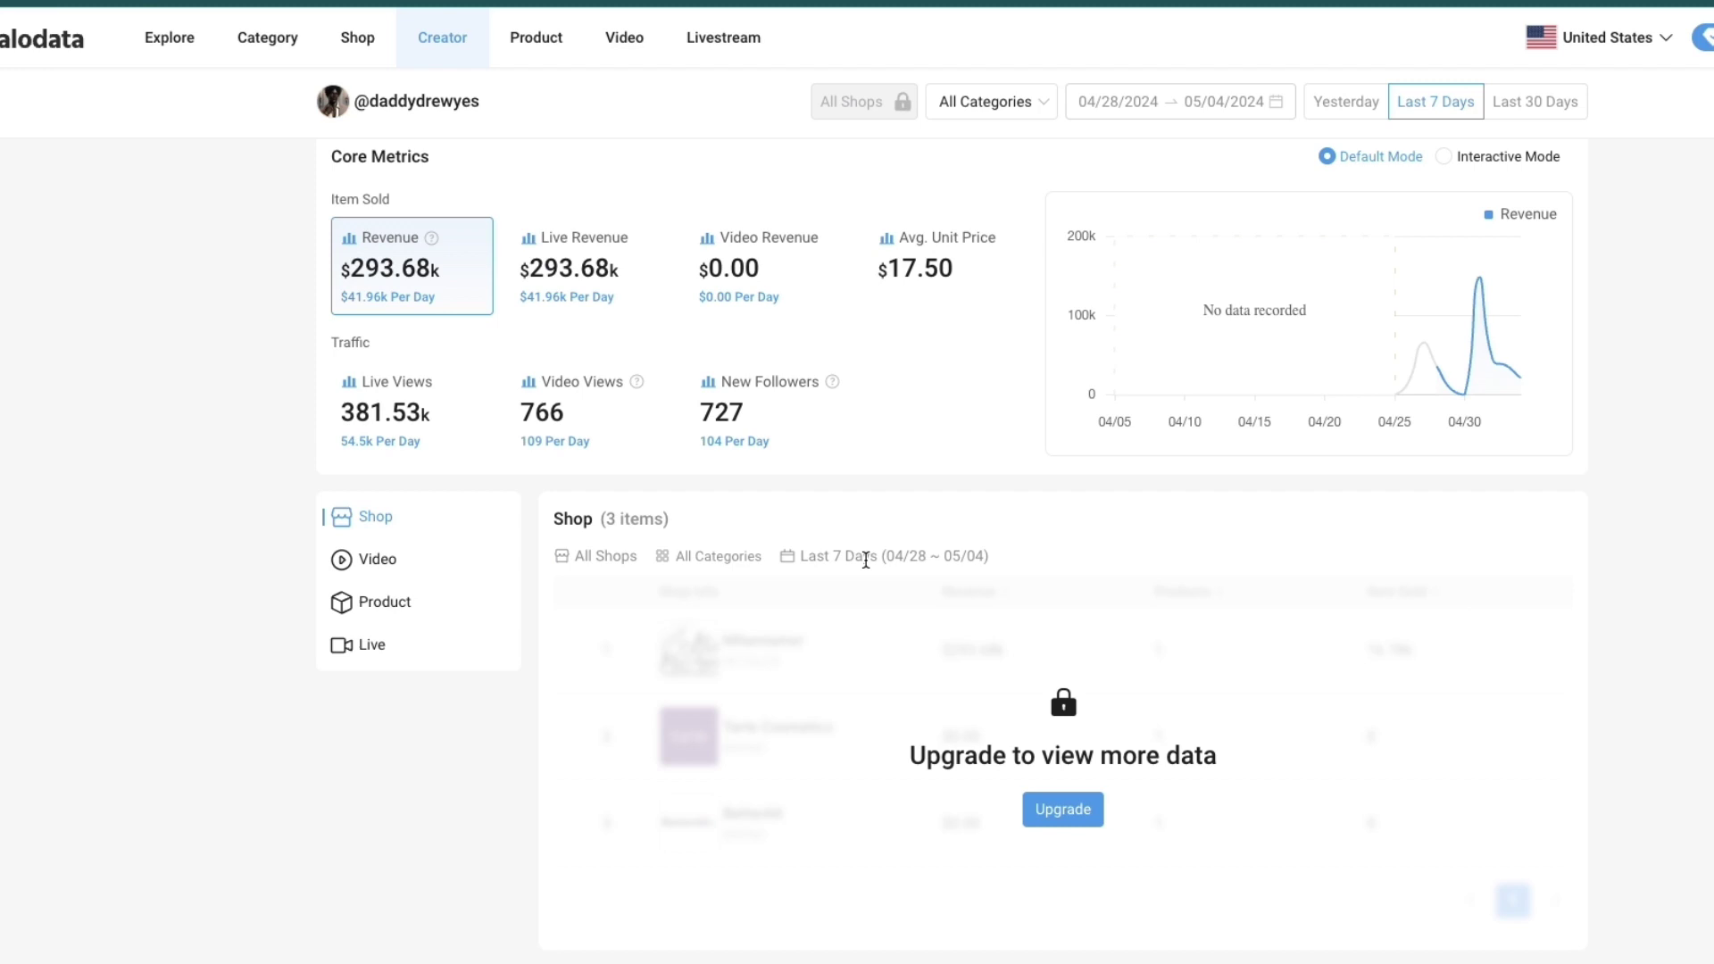
# - Sort the creator's videos by revenue, switch to Last 30 Days, and select the handle
pyautogui.click(397, 571)
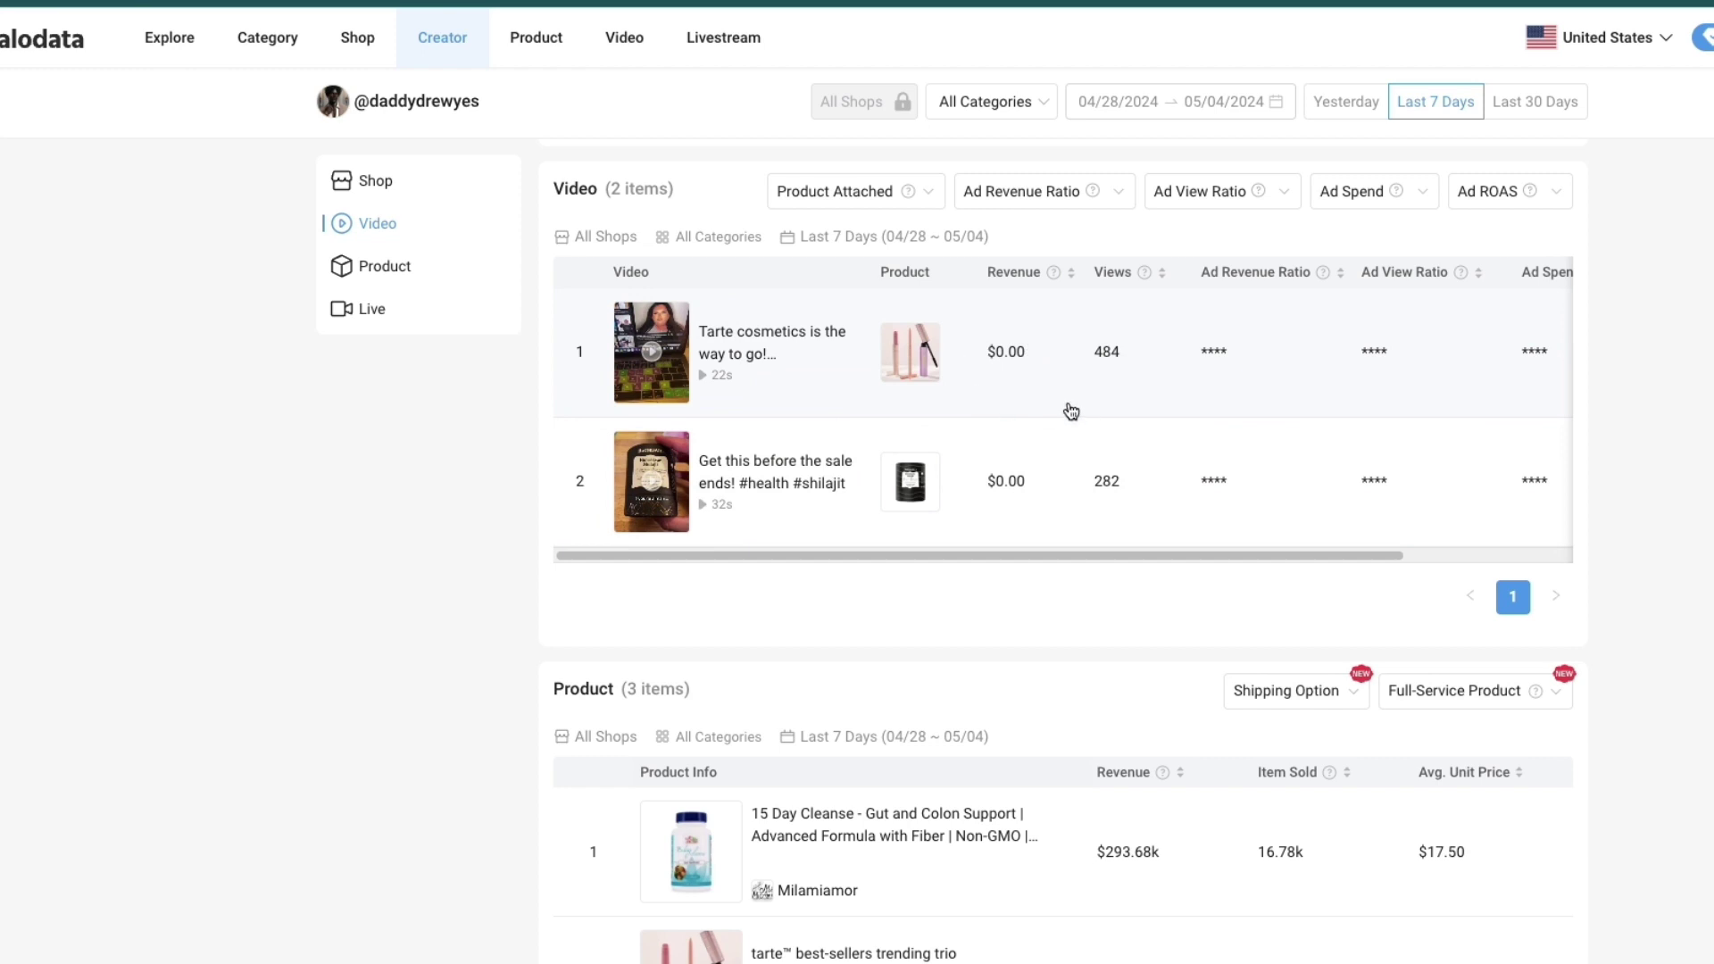
pyautogui.click(1018, 272)
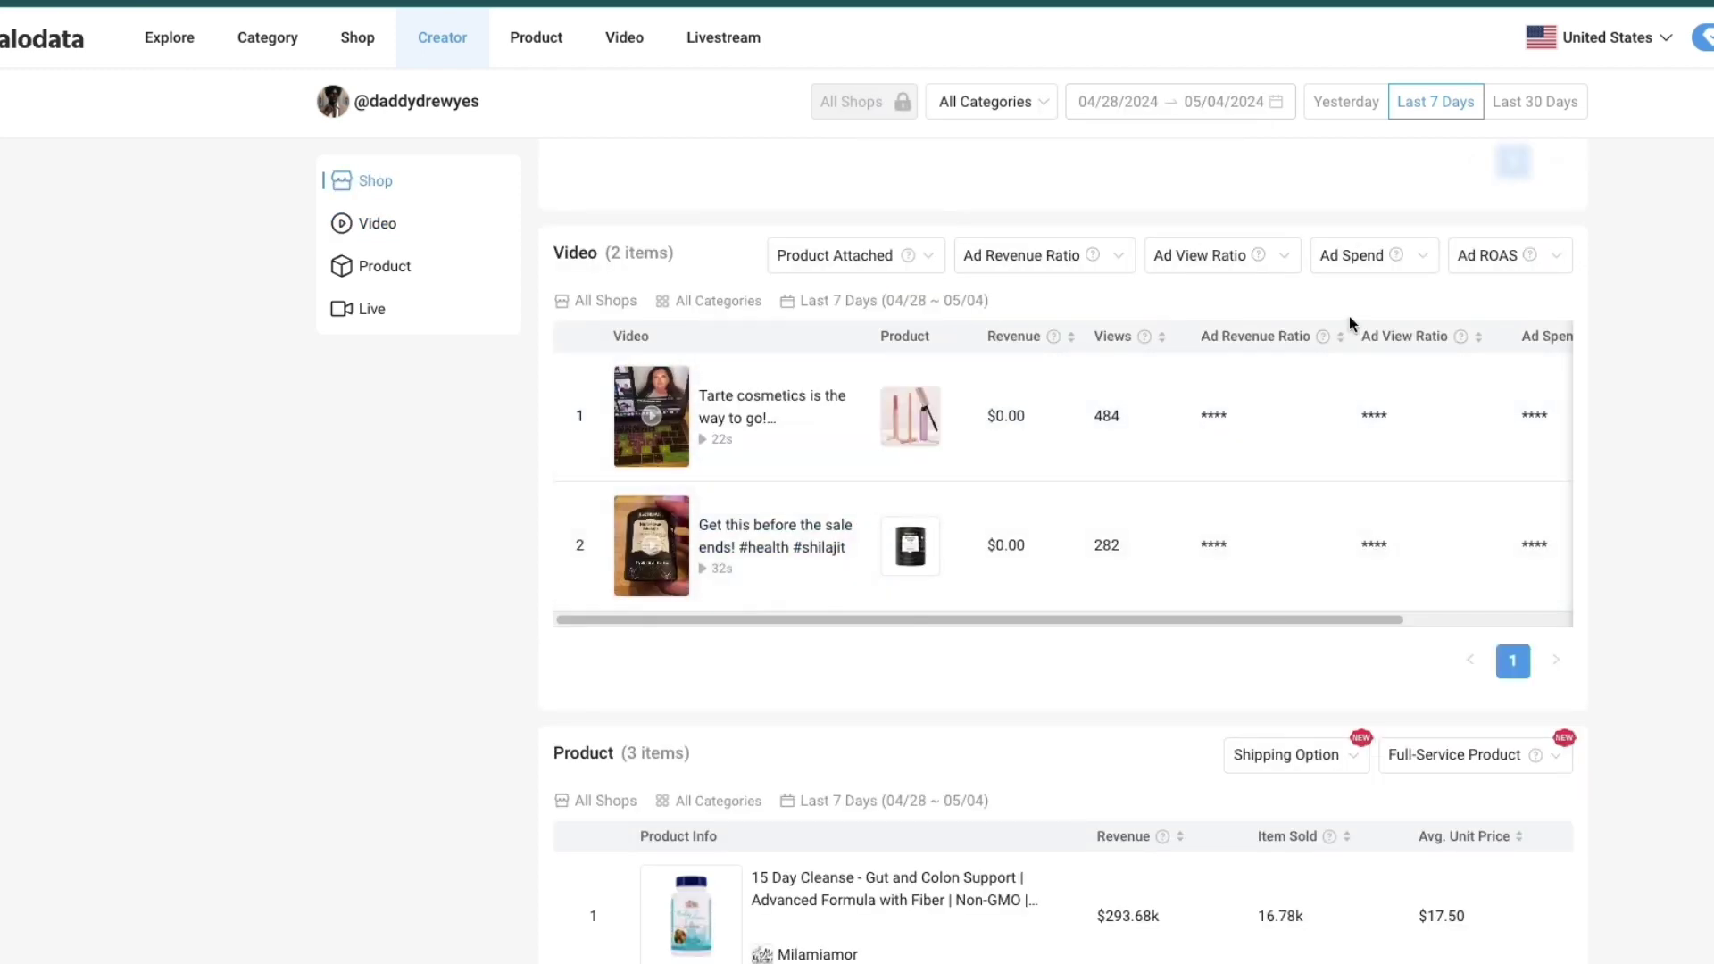
pyautogui.click(1530, 101)
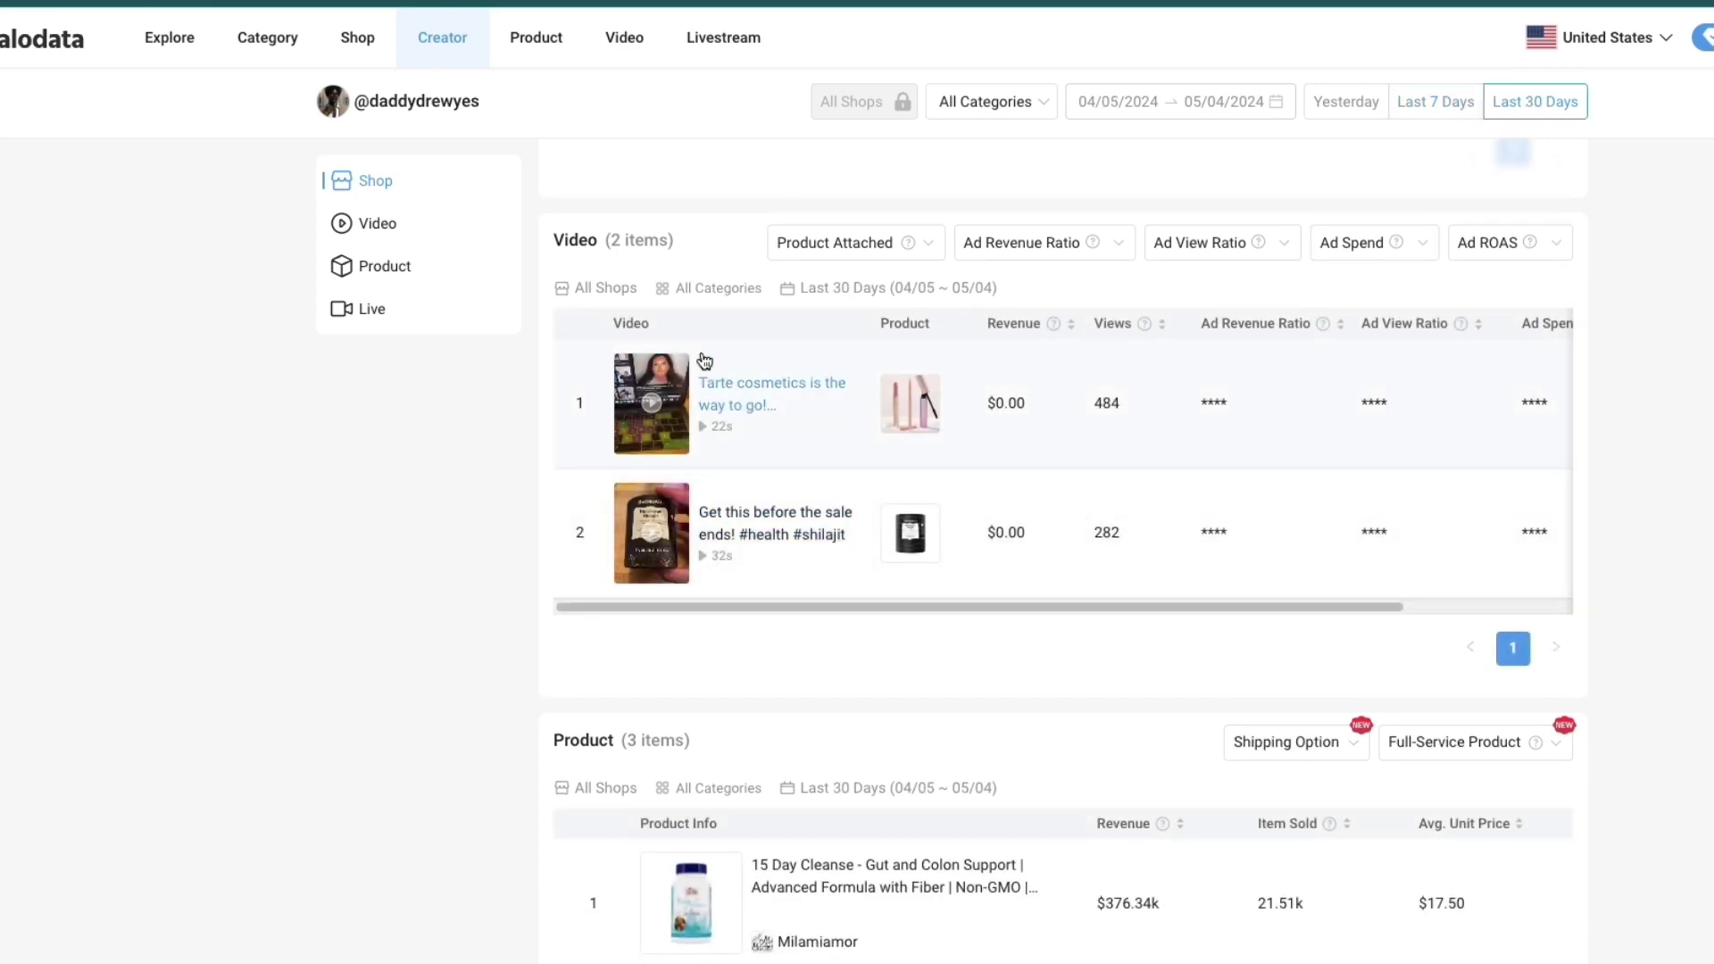
pyautogui.scroll(7, 384, 630)
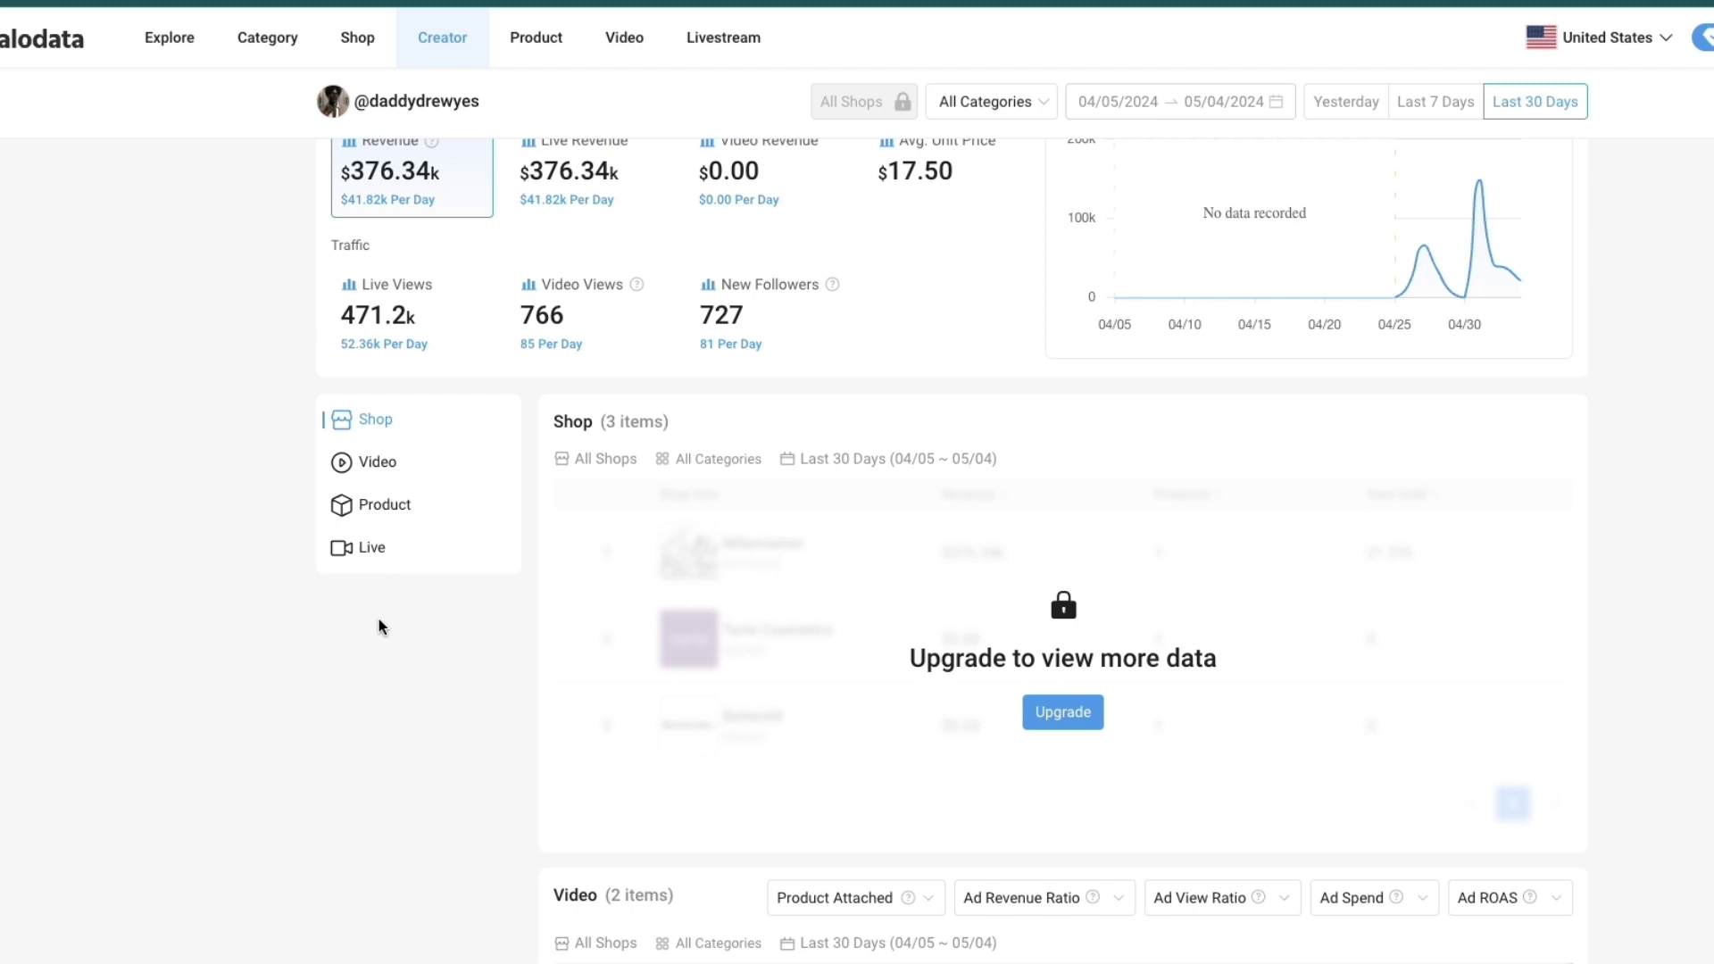
pyautogui.scroll(5, 379, 627)
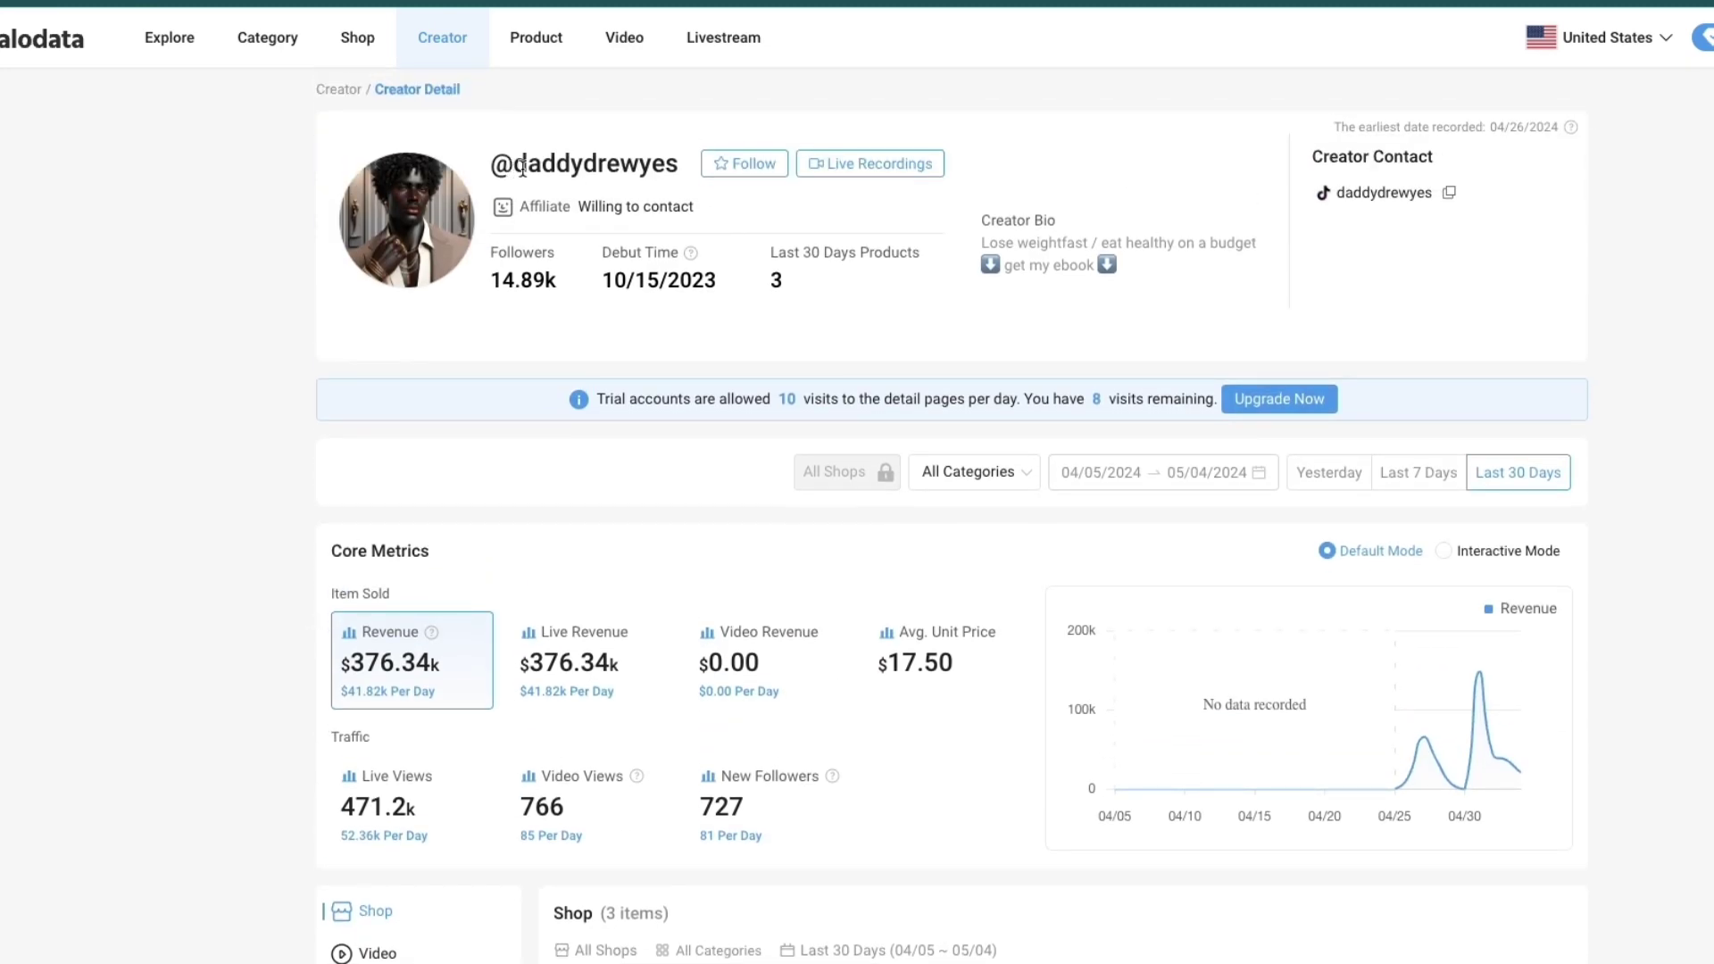
pyautogui.moveTo(523, 168); pyautogui.dragTo(690, 175)
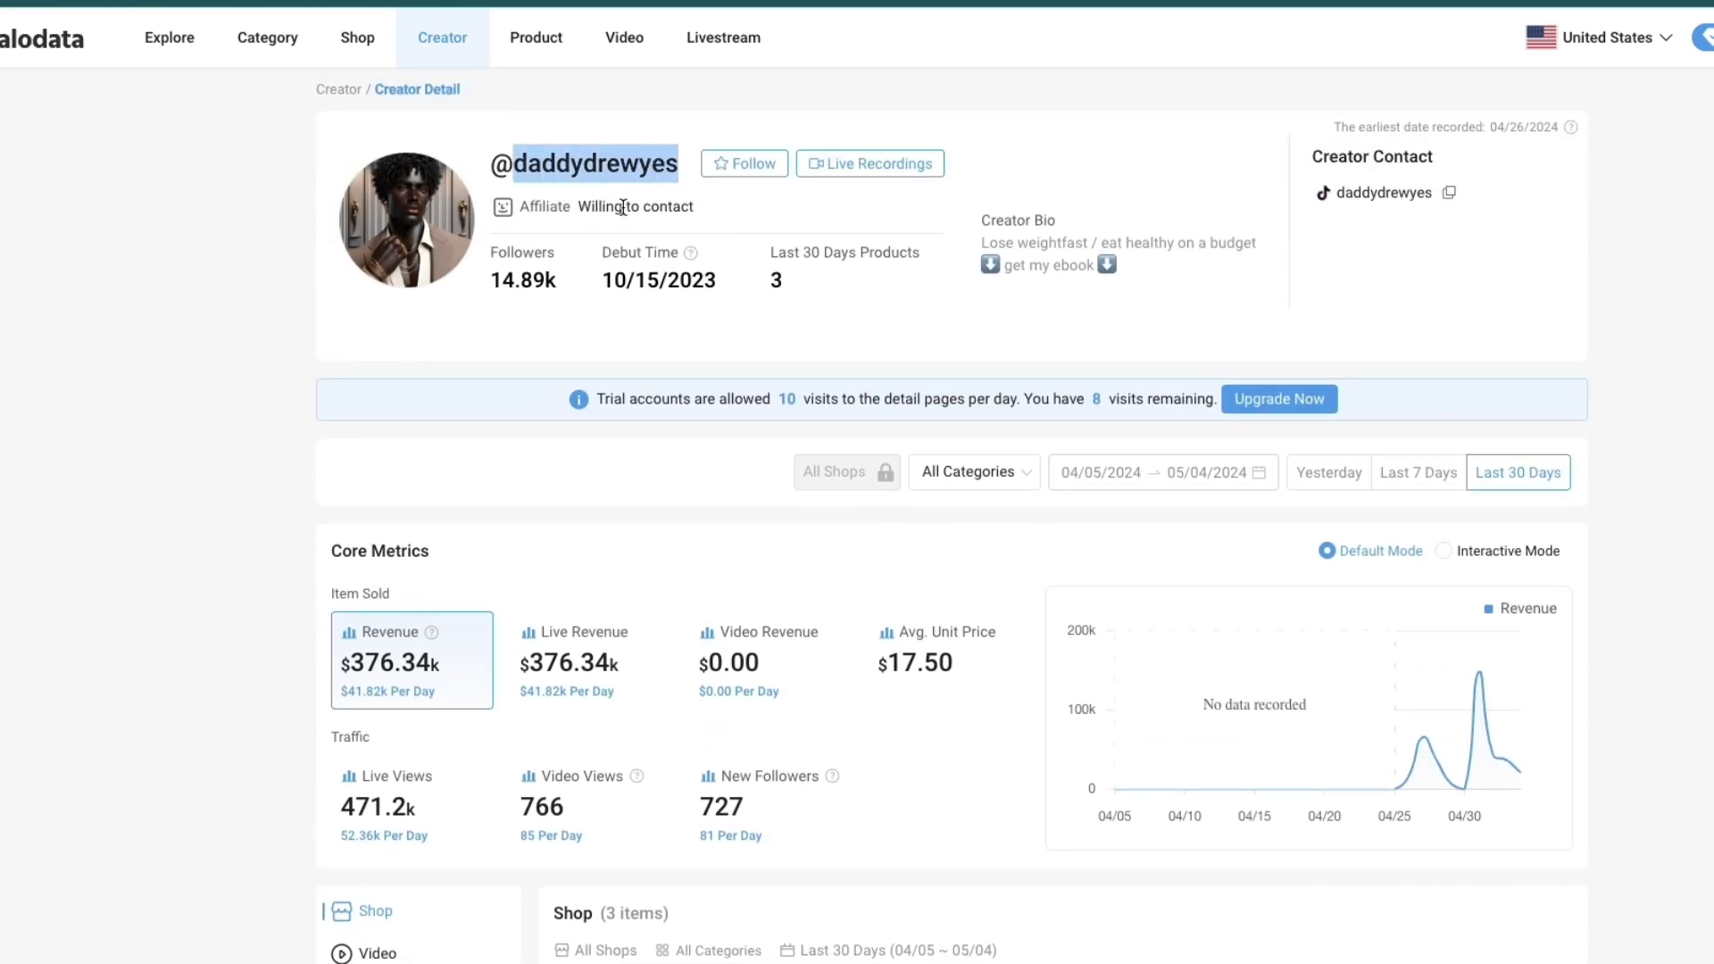
pyautogui.click(1391, 192)
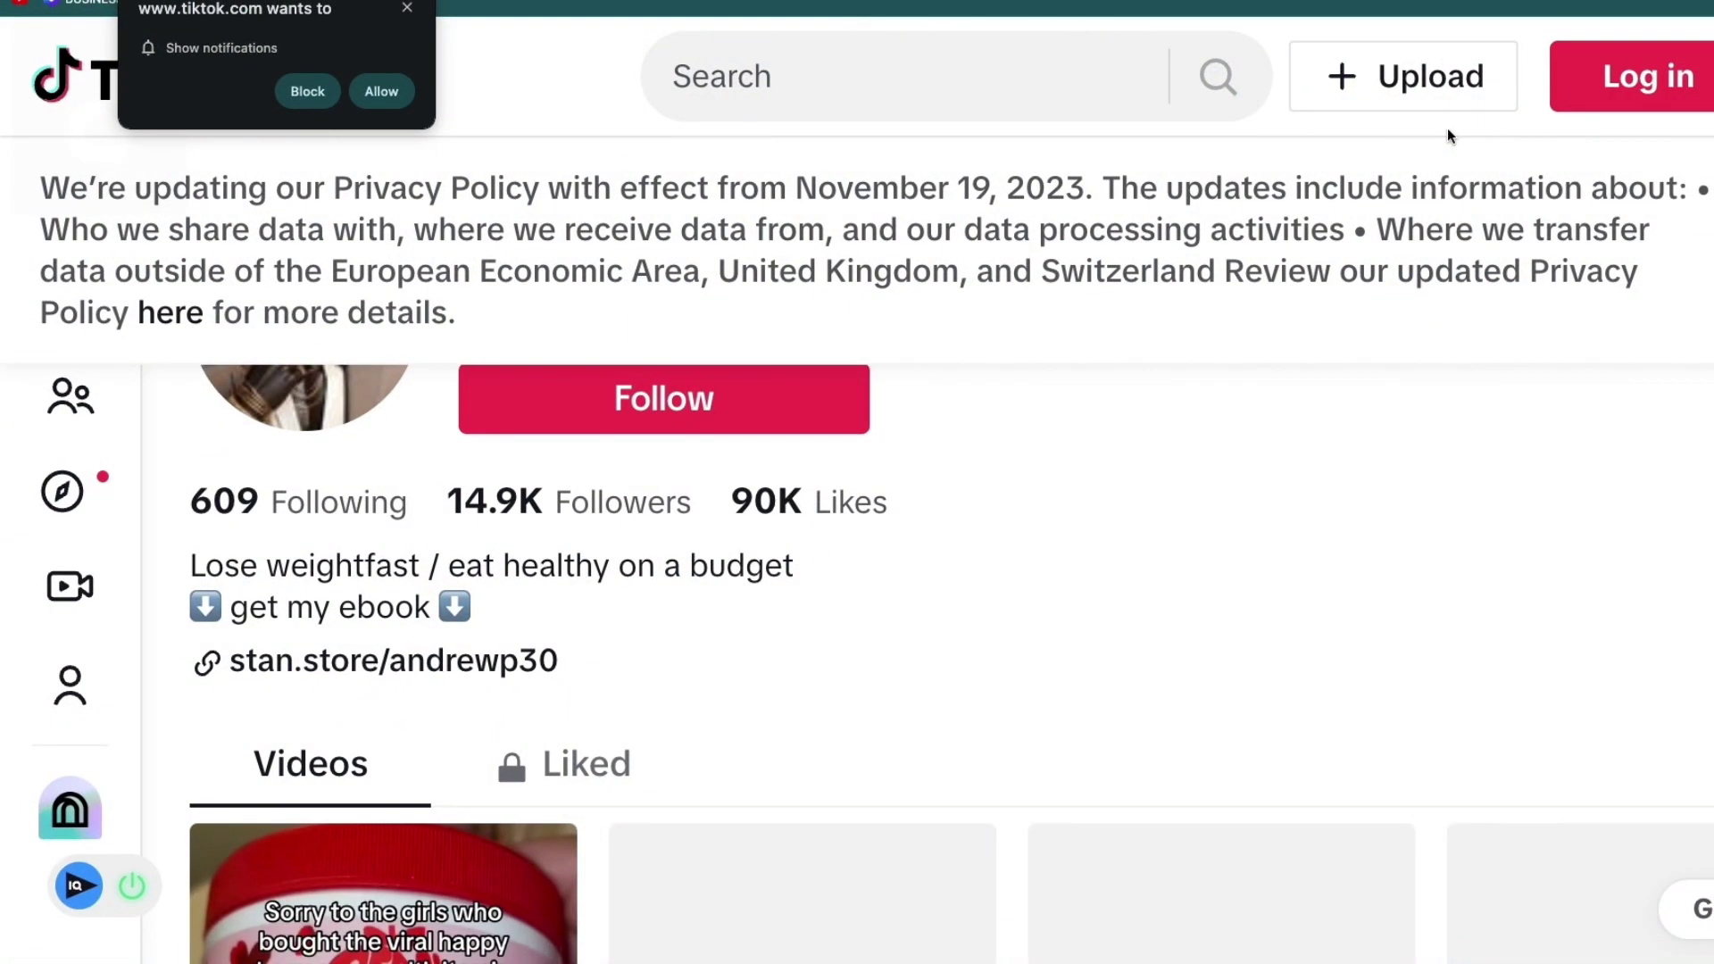
pyautogui.scroll(-5, 562, 651)
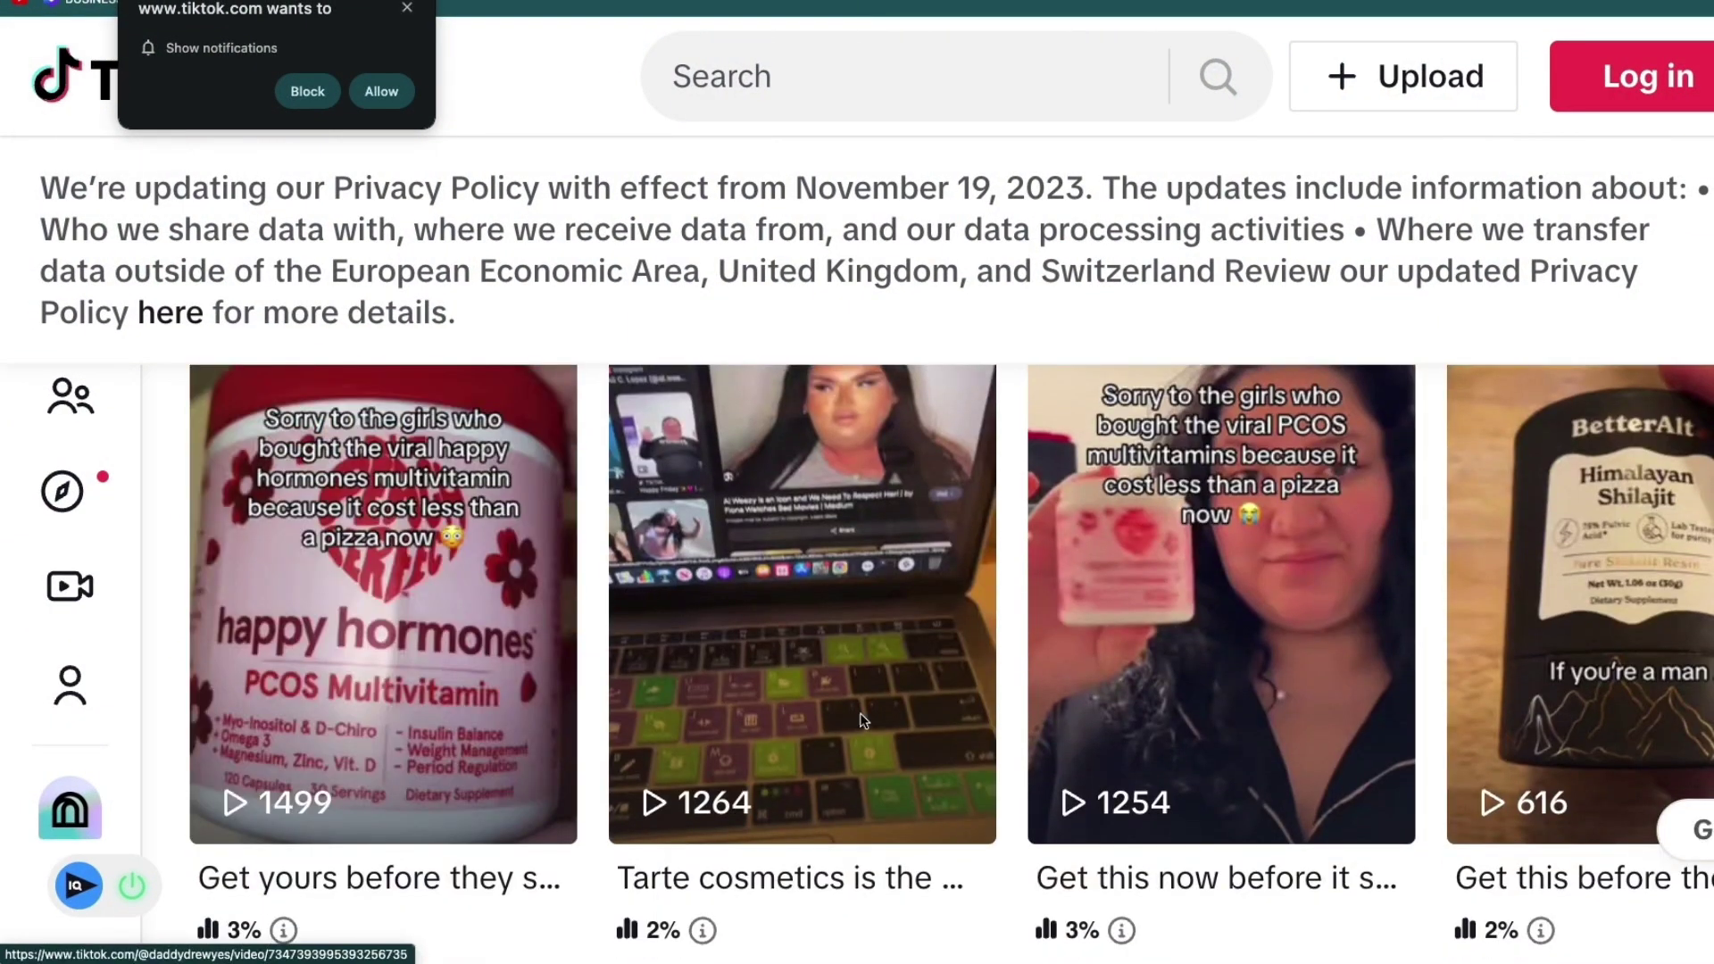
pyautogui.click(408, 8)
pyautogui.scroll(-1, 463, 614)
pyautogui.scroll(-7, 572, 613)
pyautogui.scroll(4, 658, 639)
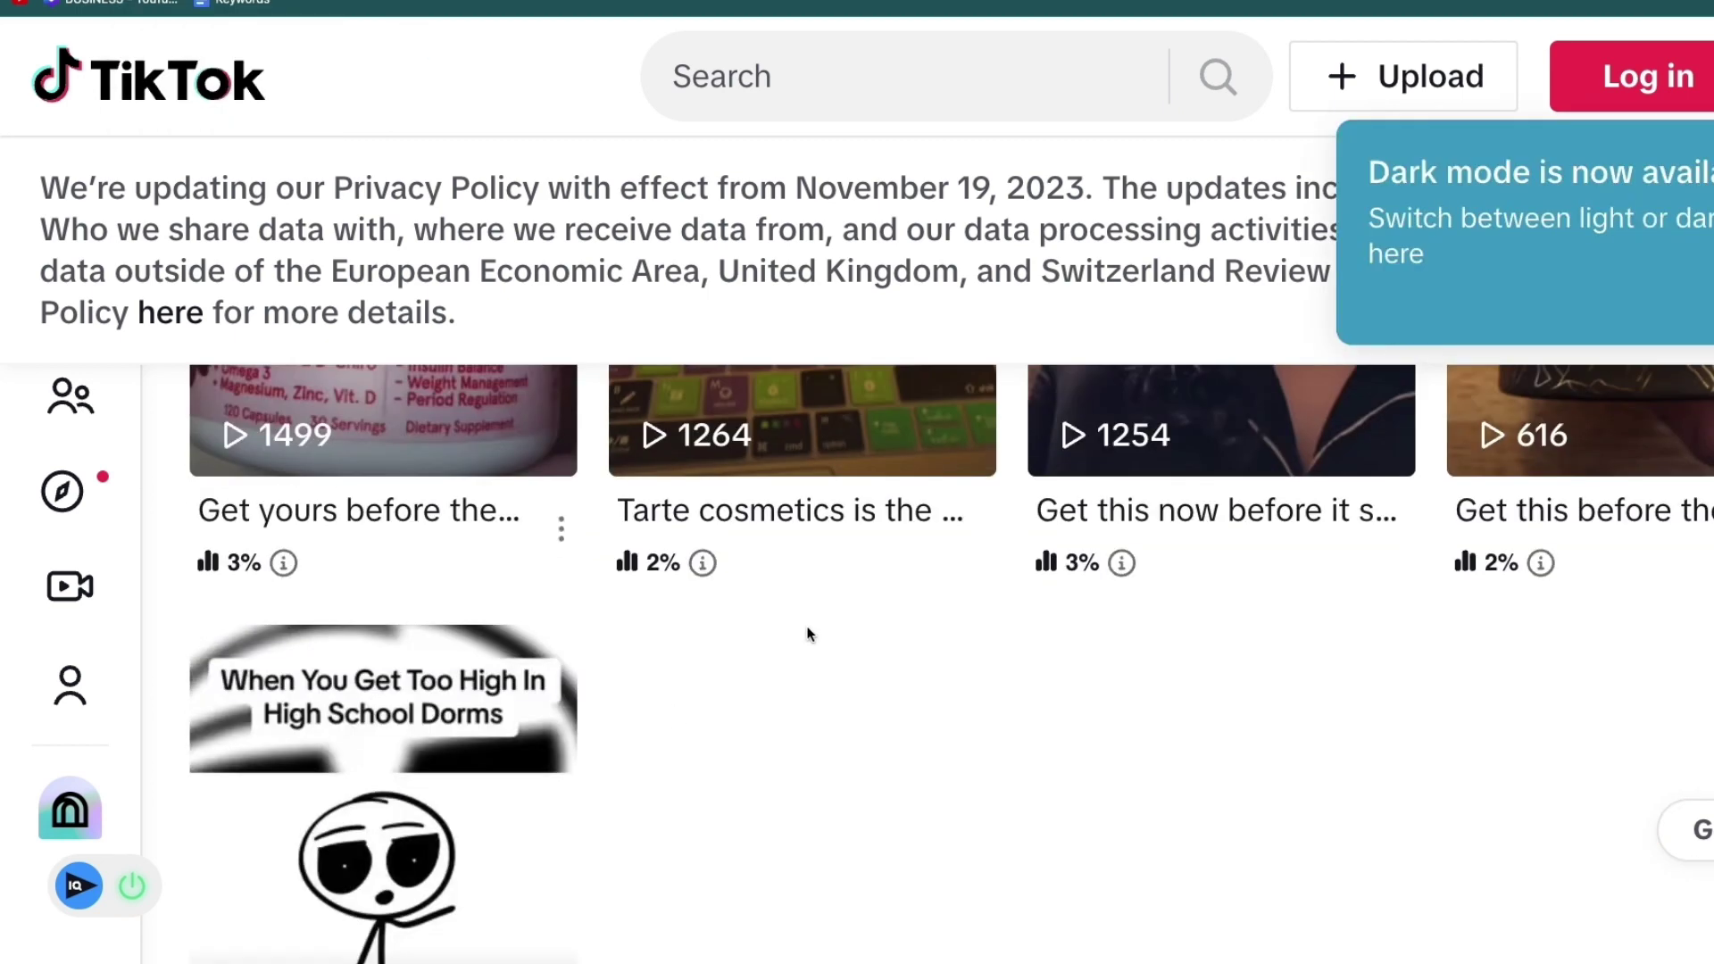
pyautogui.scroll(8, 1517, 636)
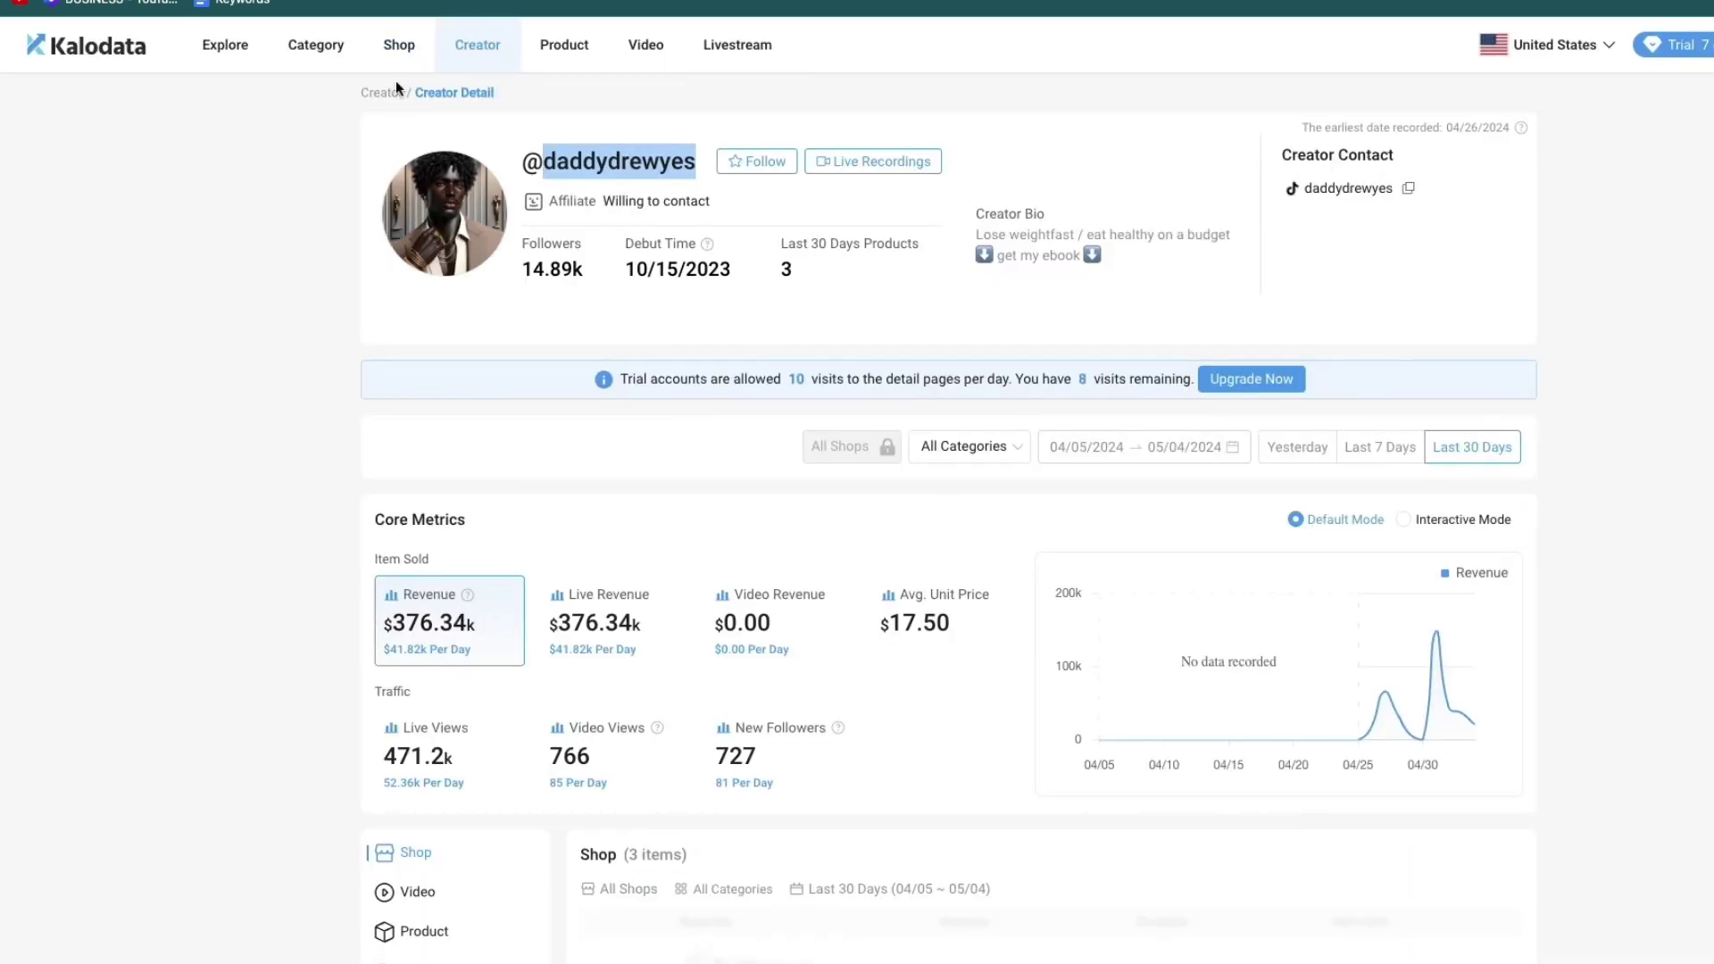
pyautogui.click(479, 49)
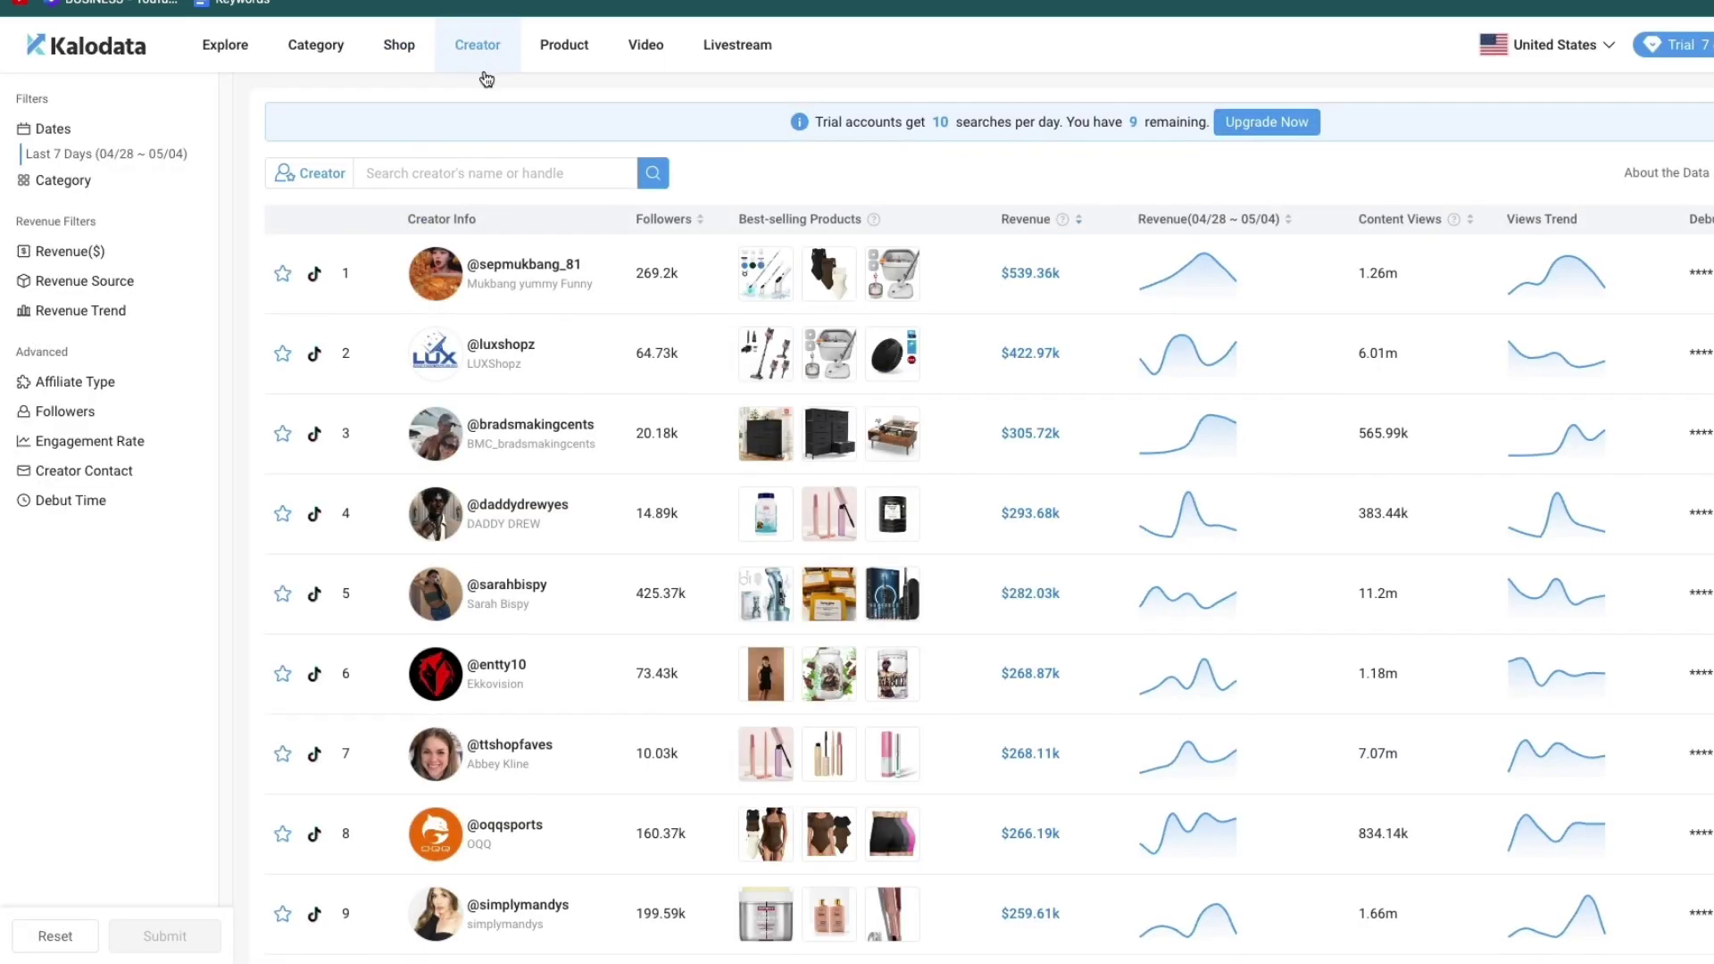
# - Sort the 7-day creator rankings by revenue and open the top creator's page ($539.36k)
pyautogui.click(1036, 219)
pyautogui.moveTo(756, 274)
pyautogui.moveTo(897, 298)
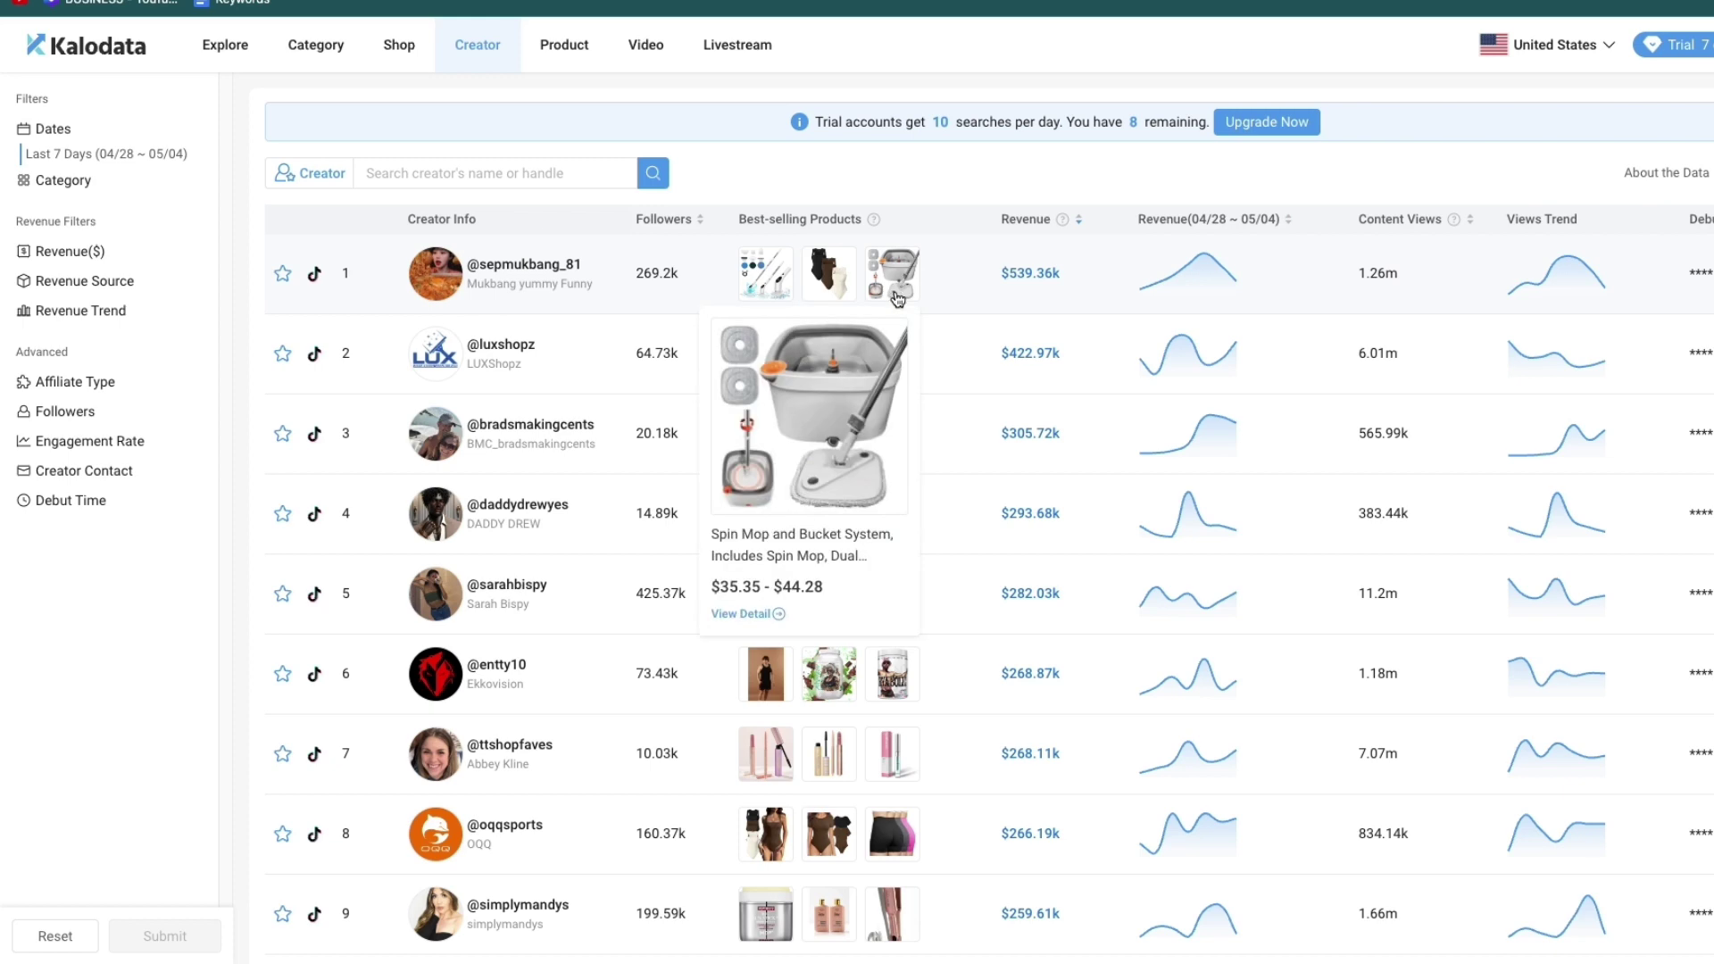
pyautogui.click(525, 265)
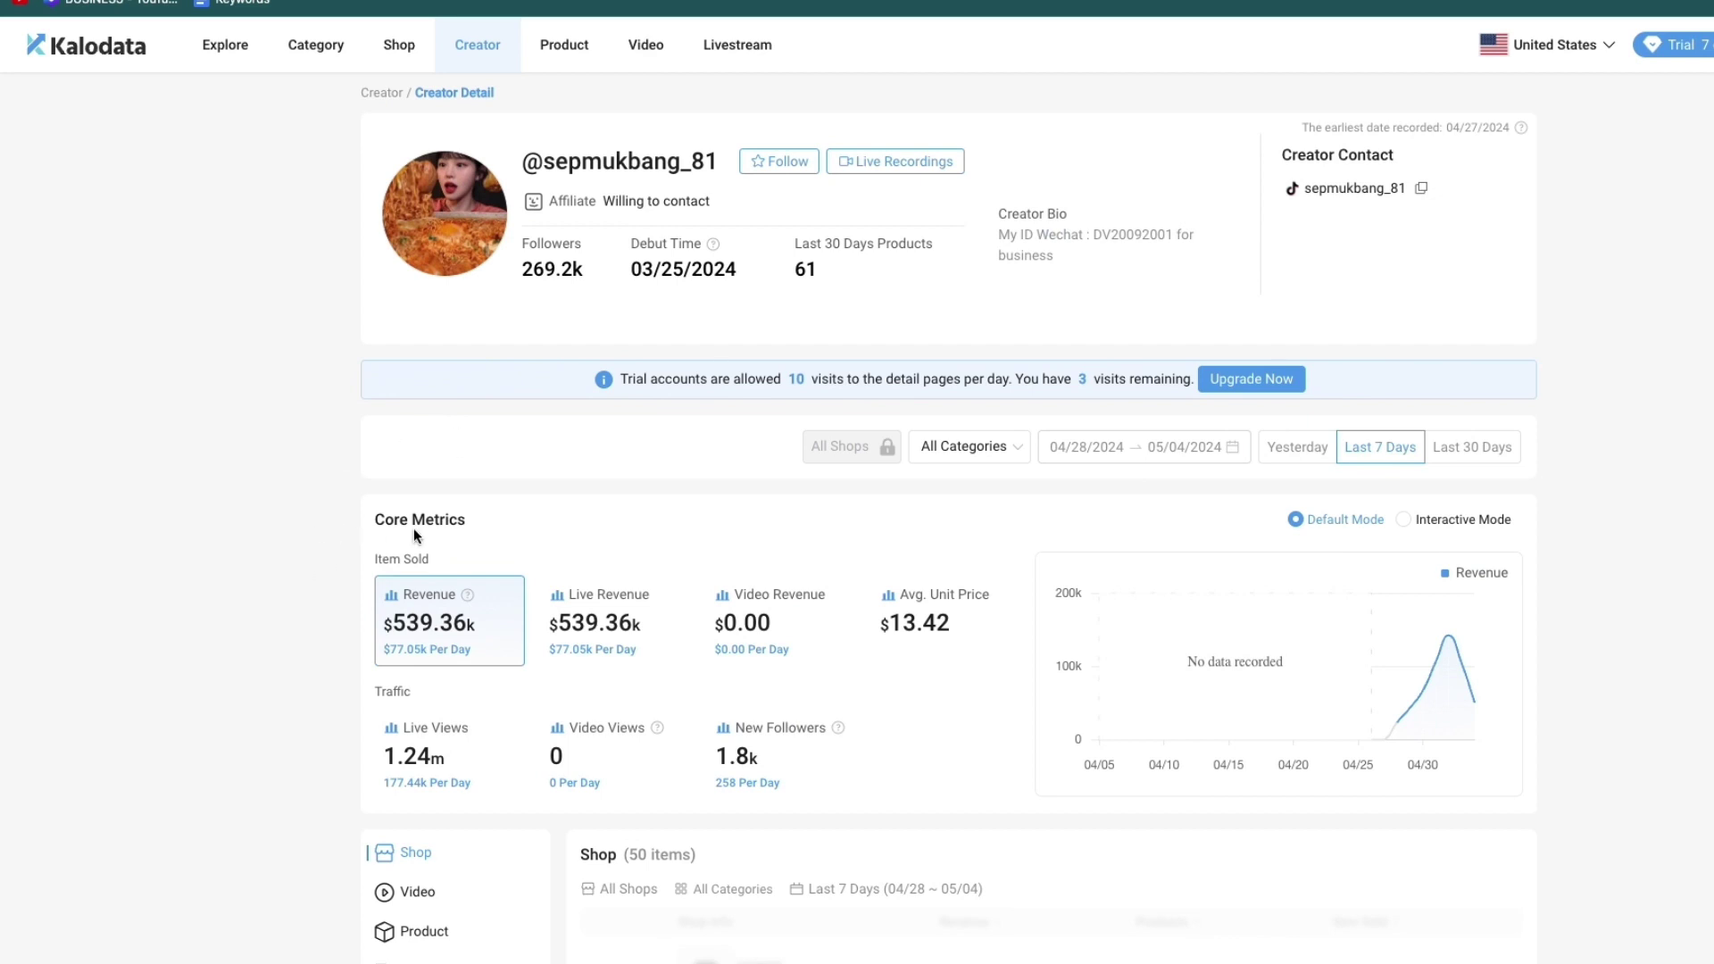
# - Scroll down the creator page to the locked Shop section with its Upgrade overlay
pyautogui.scroll(-1, 414, 571)
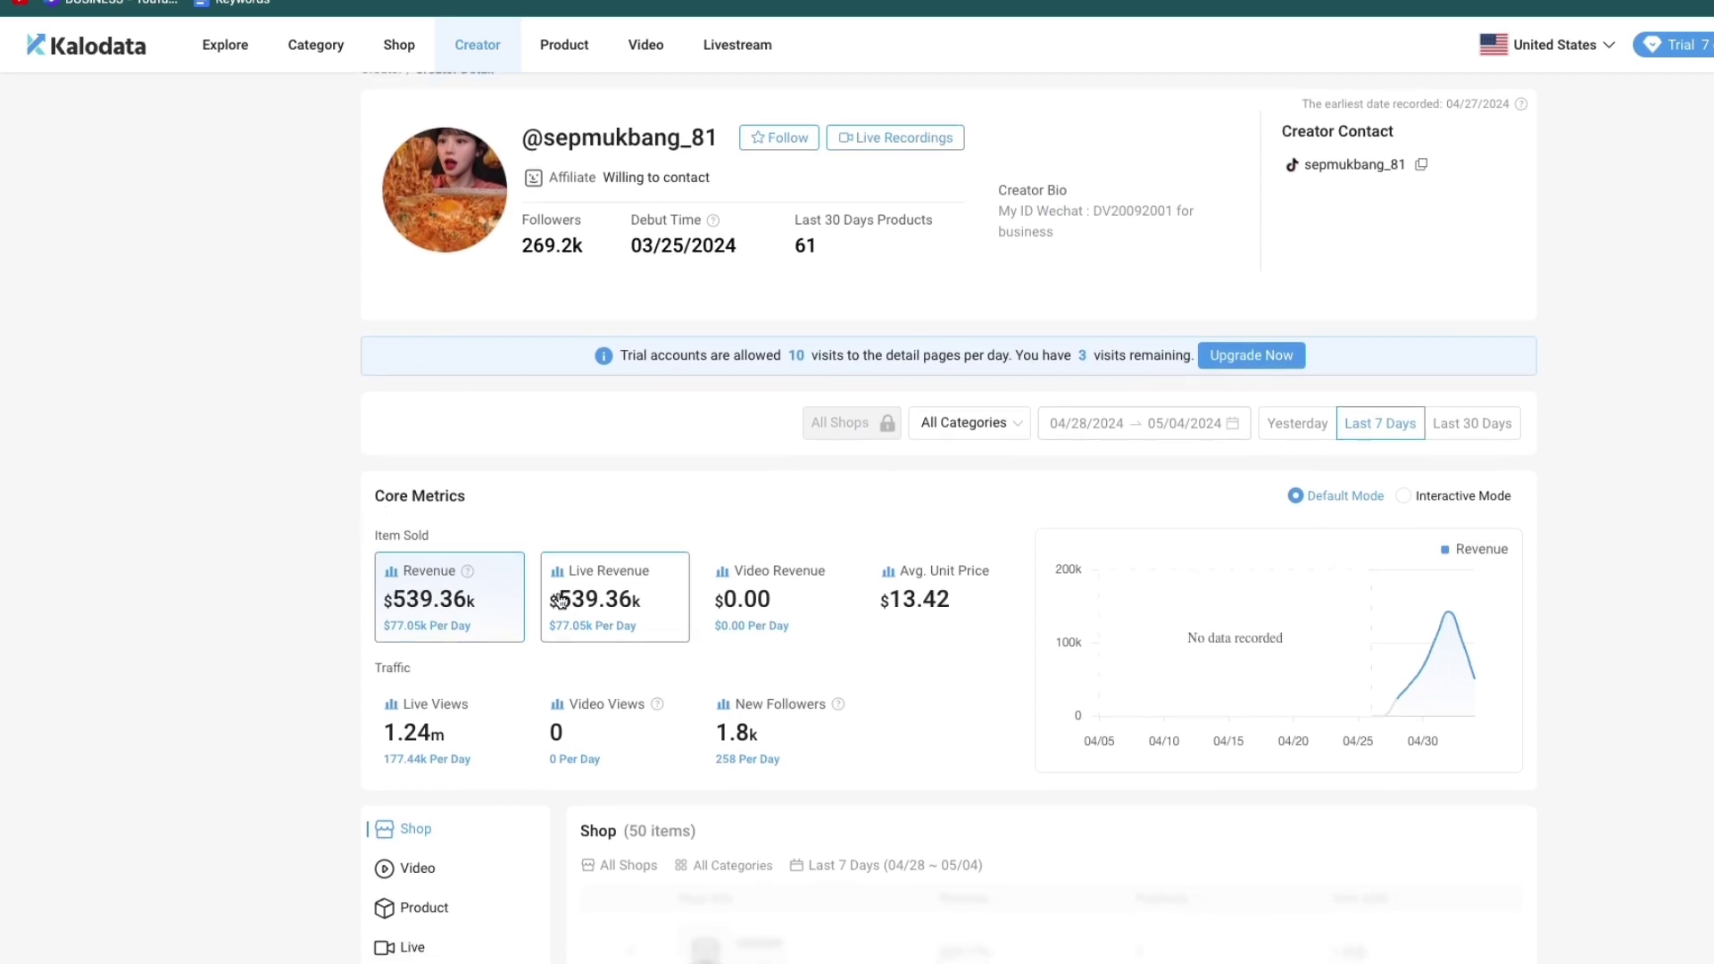
pyautogui.moveTo(1401, 679)
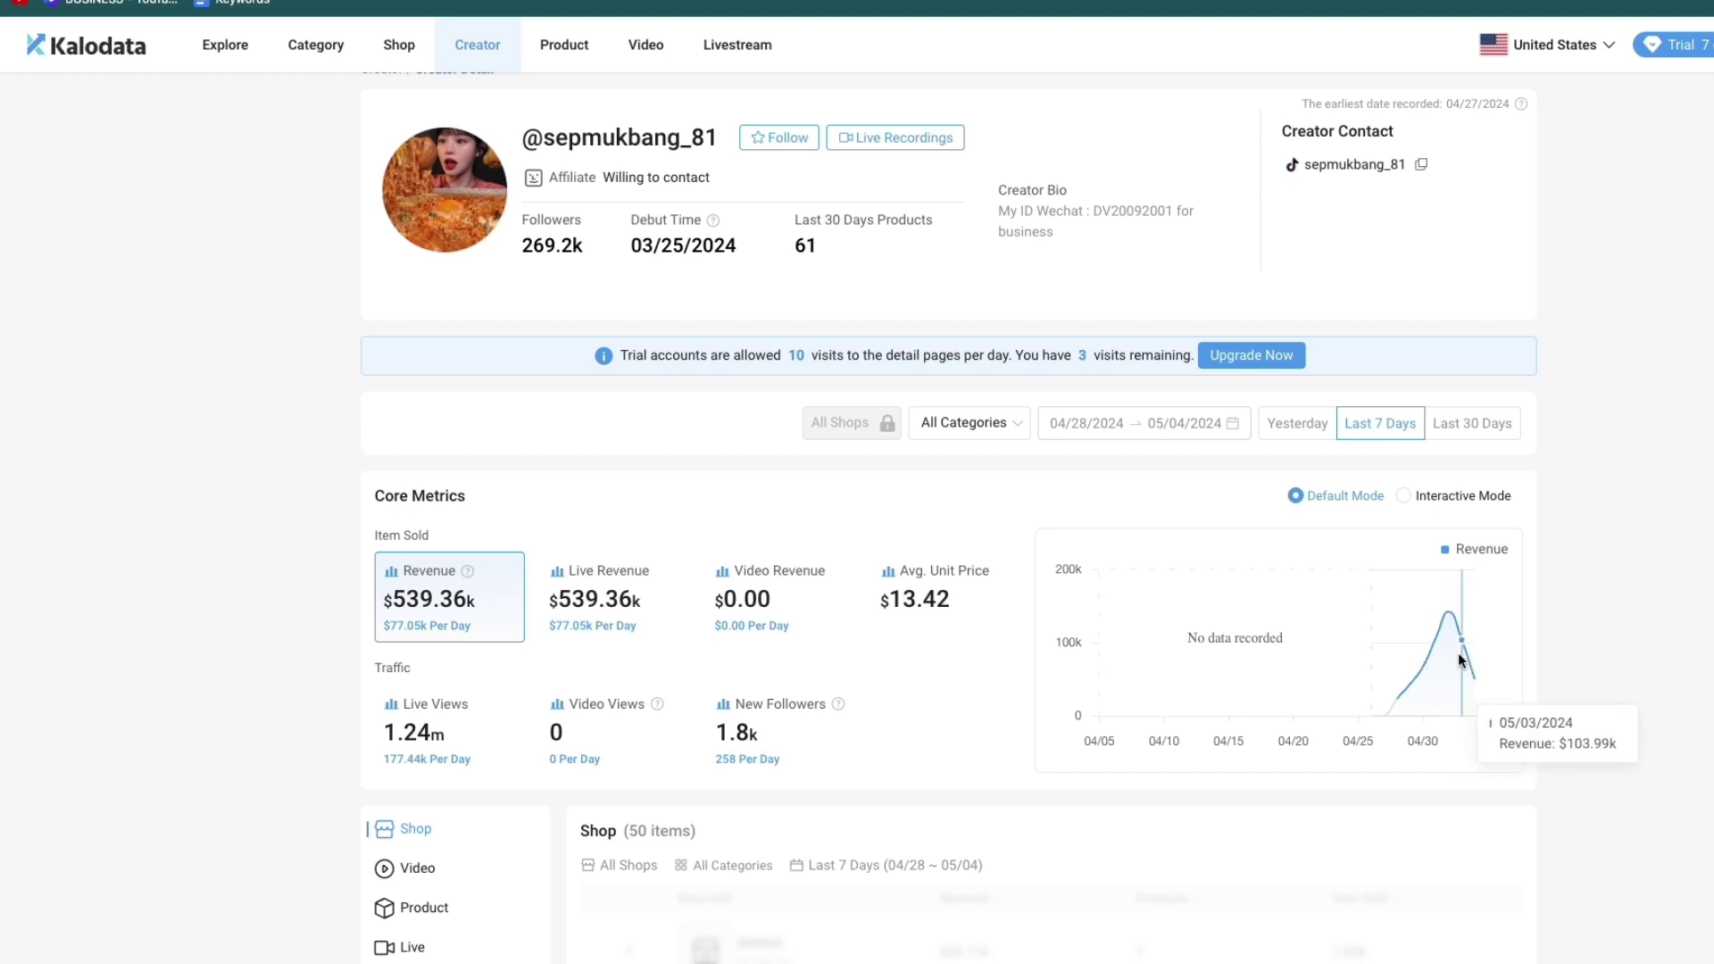
pyautogui.scroll(-4, 578, 532)
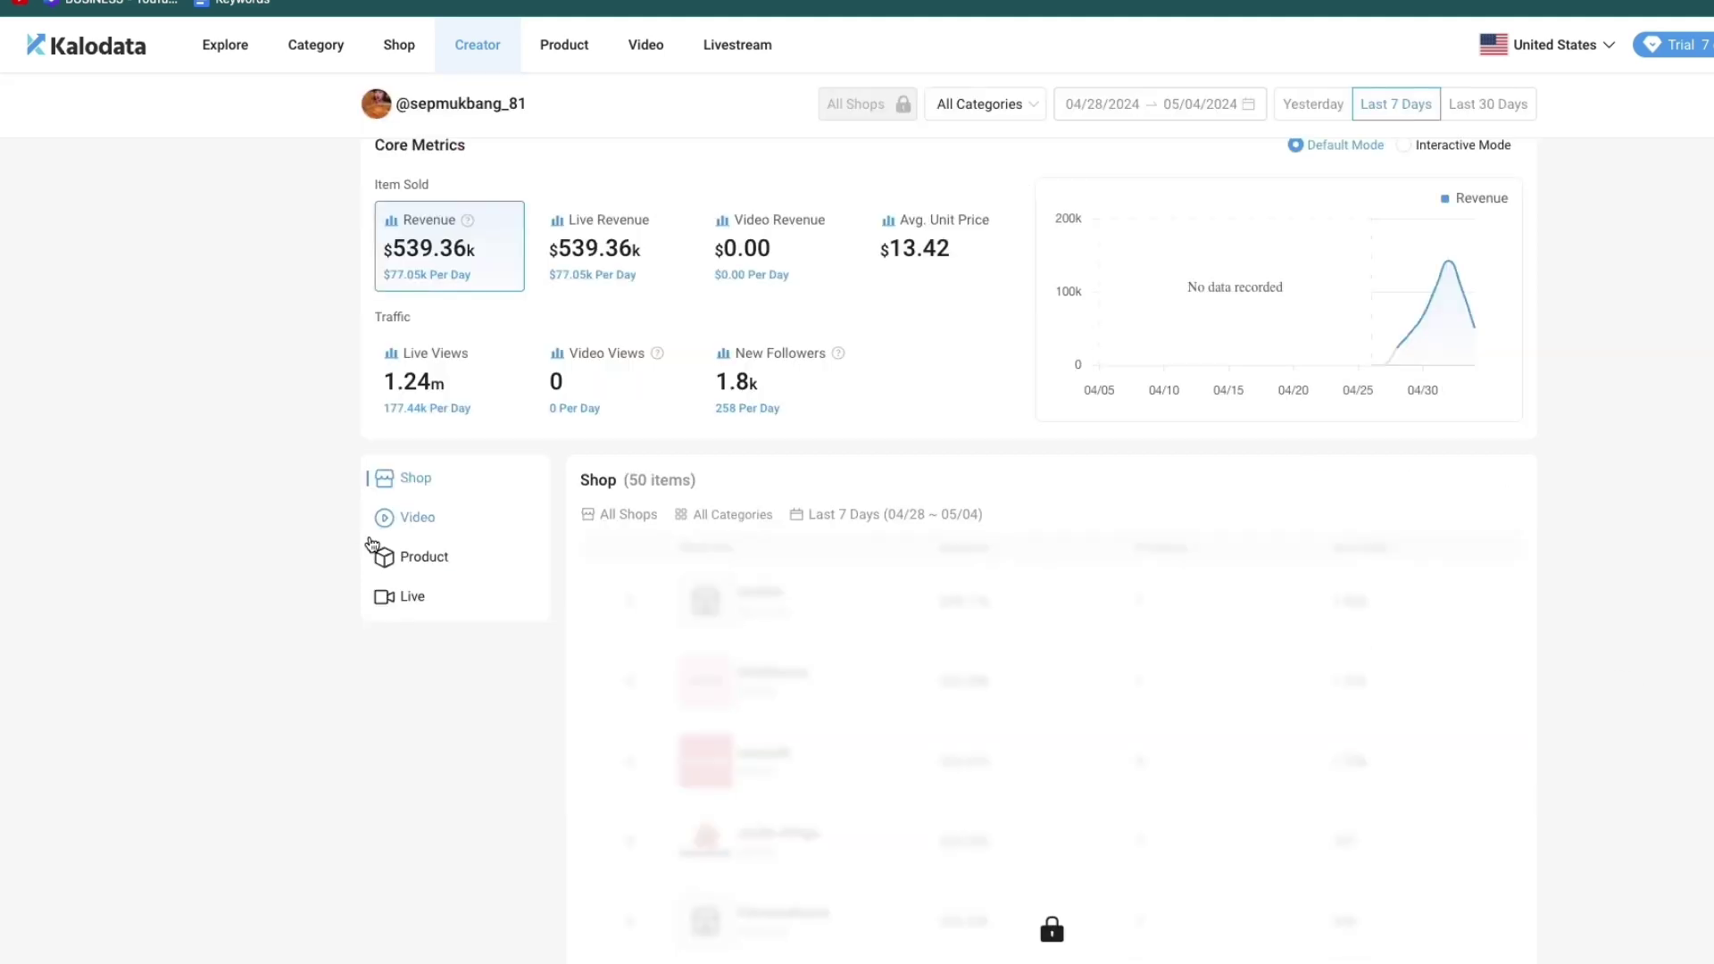
pyautogui.scroll(-3, 248, 540)
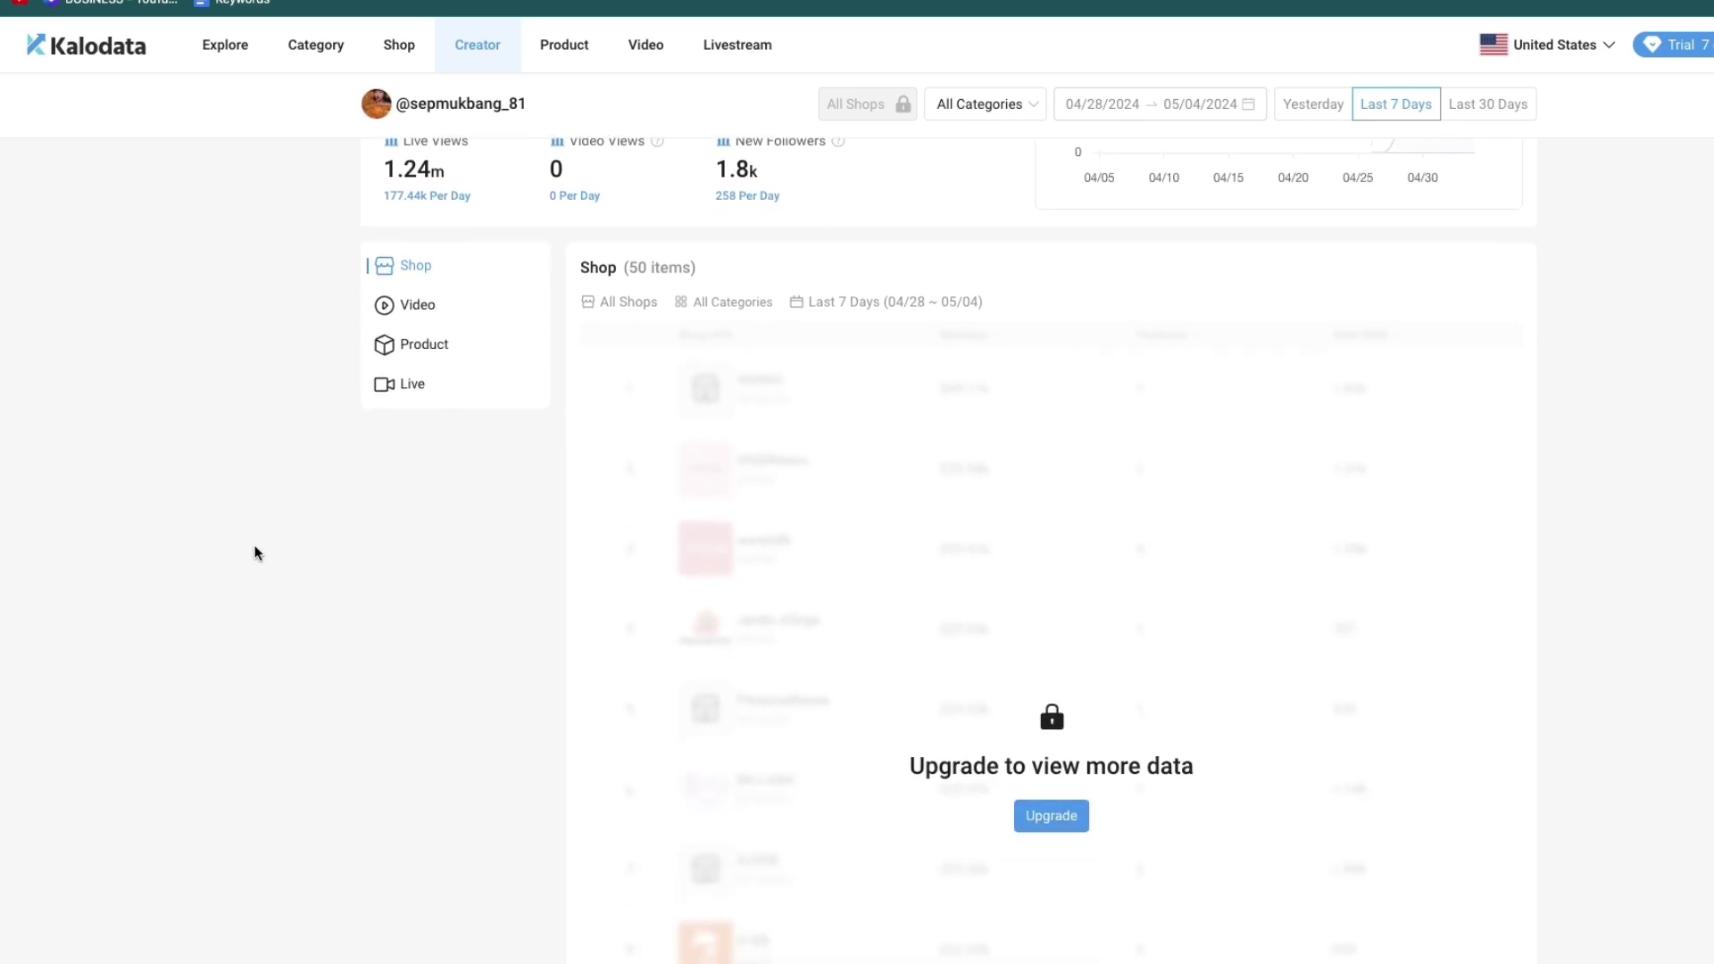
pyautogui.scroll(-1, 964, 803)
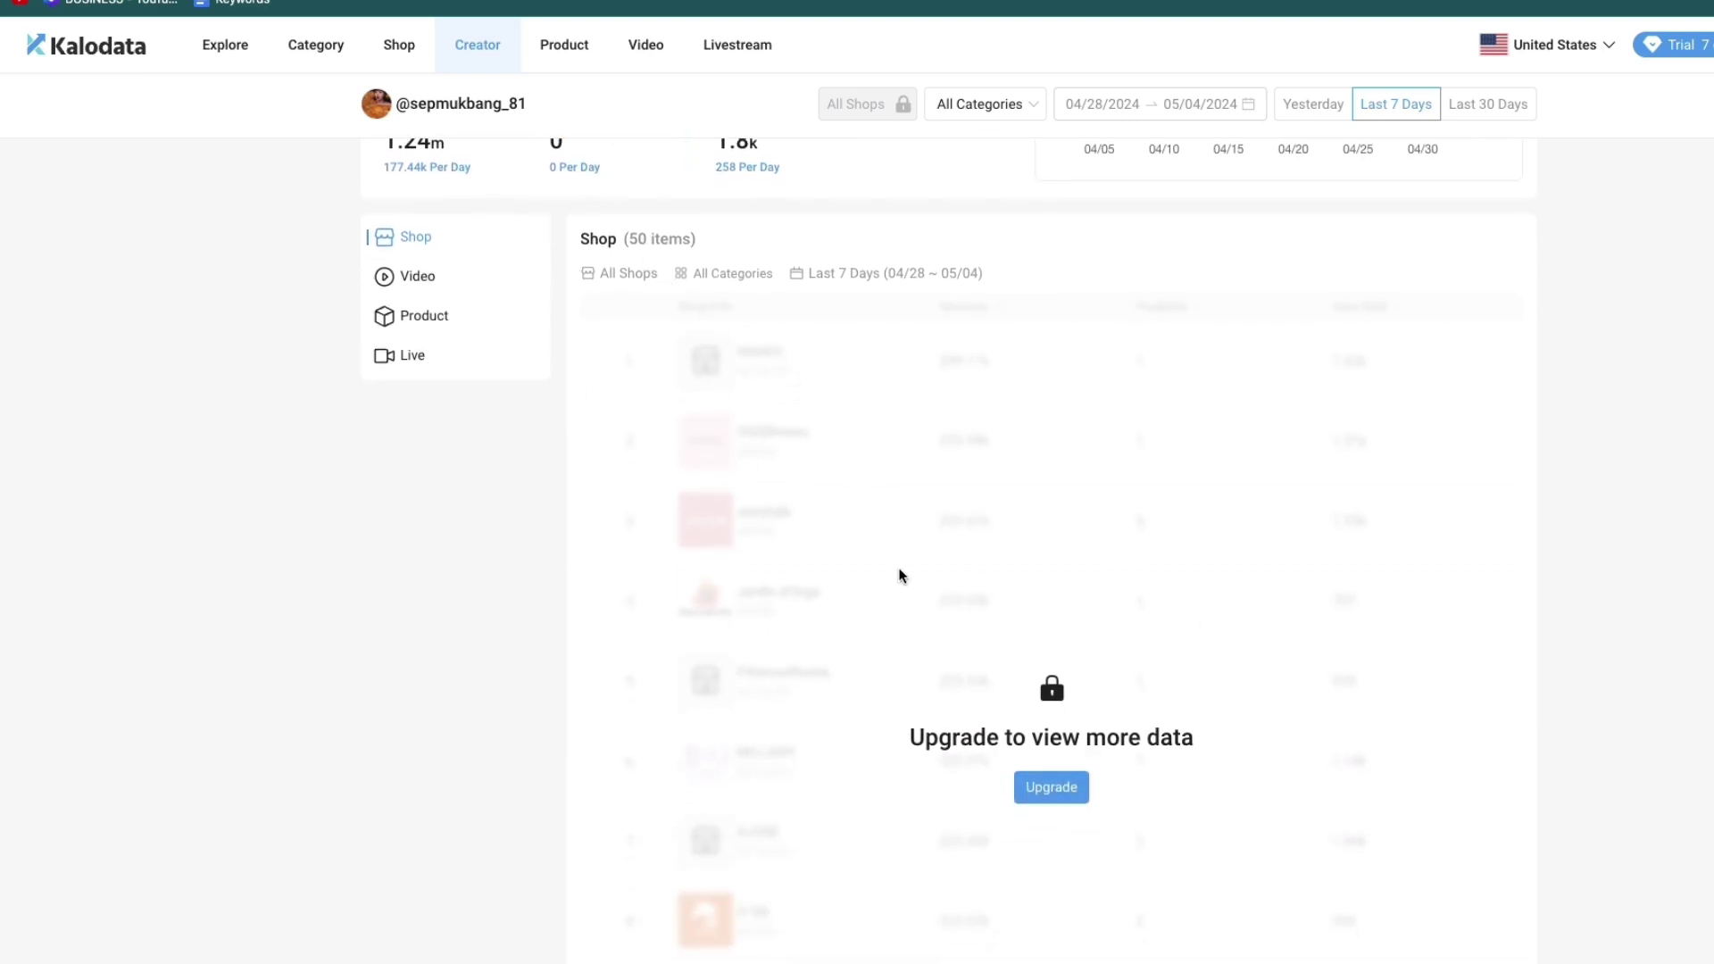
pyautogui.scroll(-1, 941, 629)
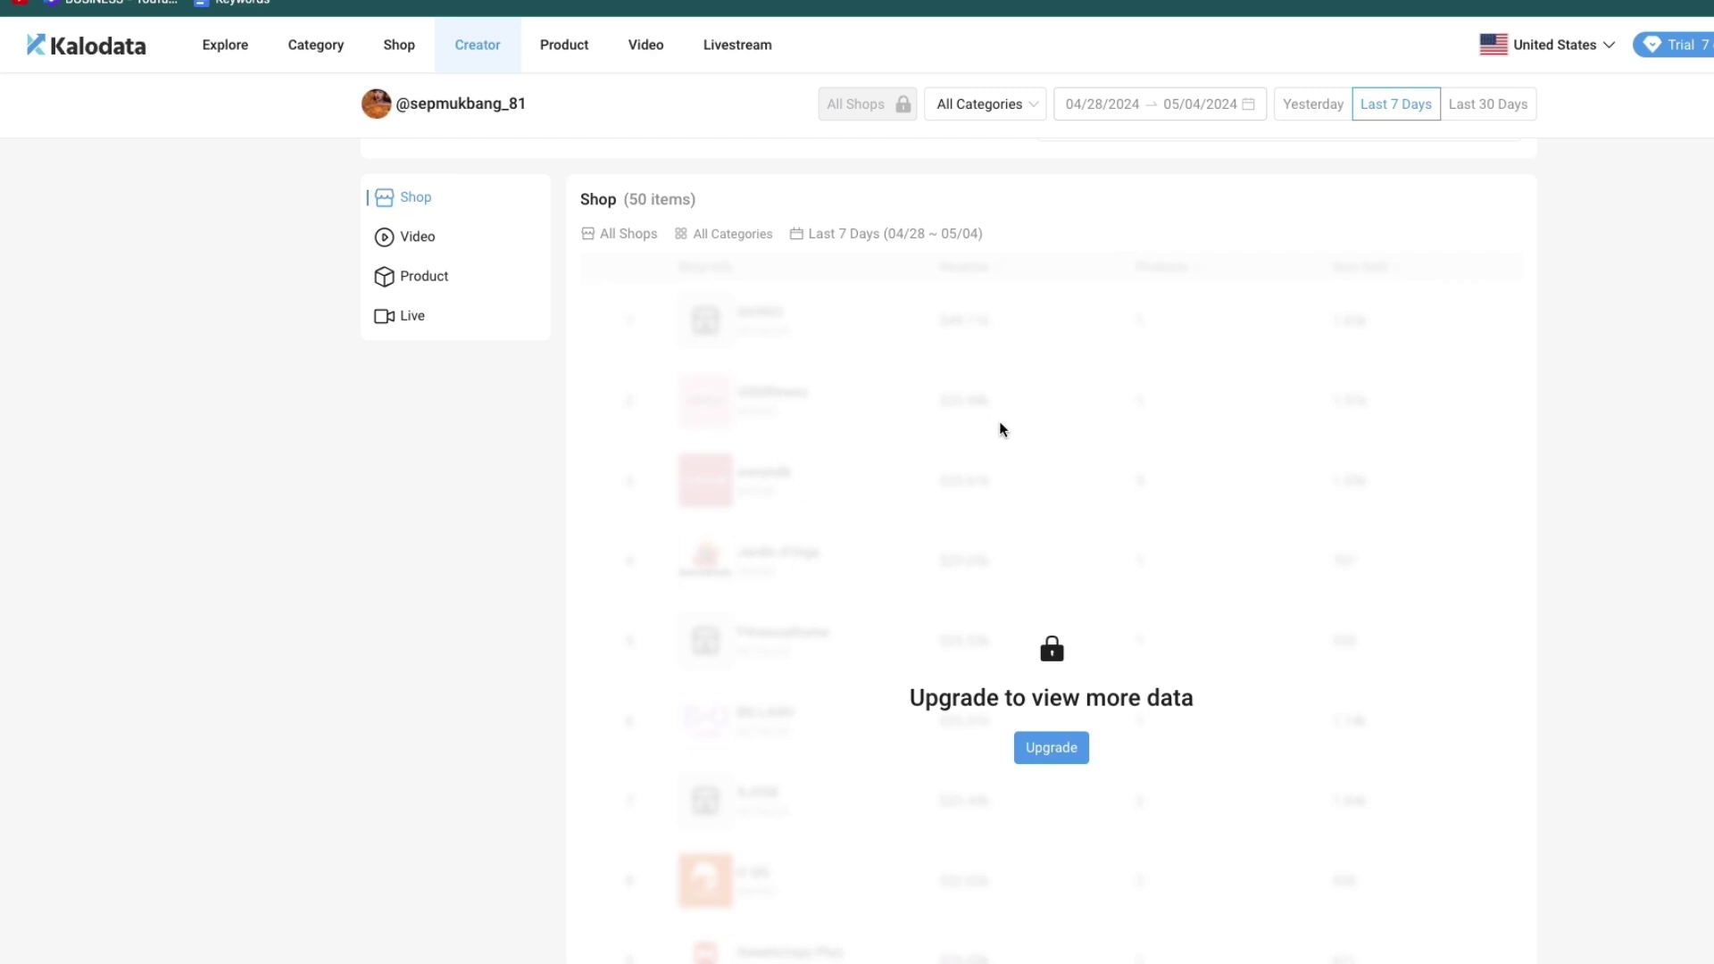
pyautogui.scroll(8, 1000, 429)
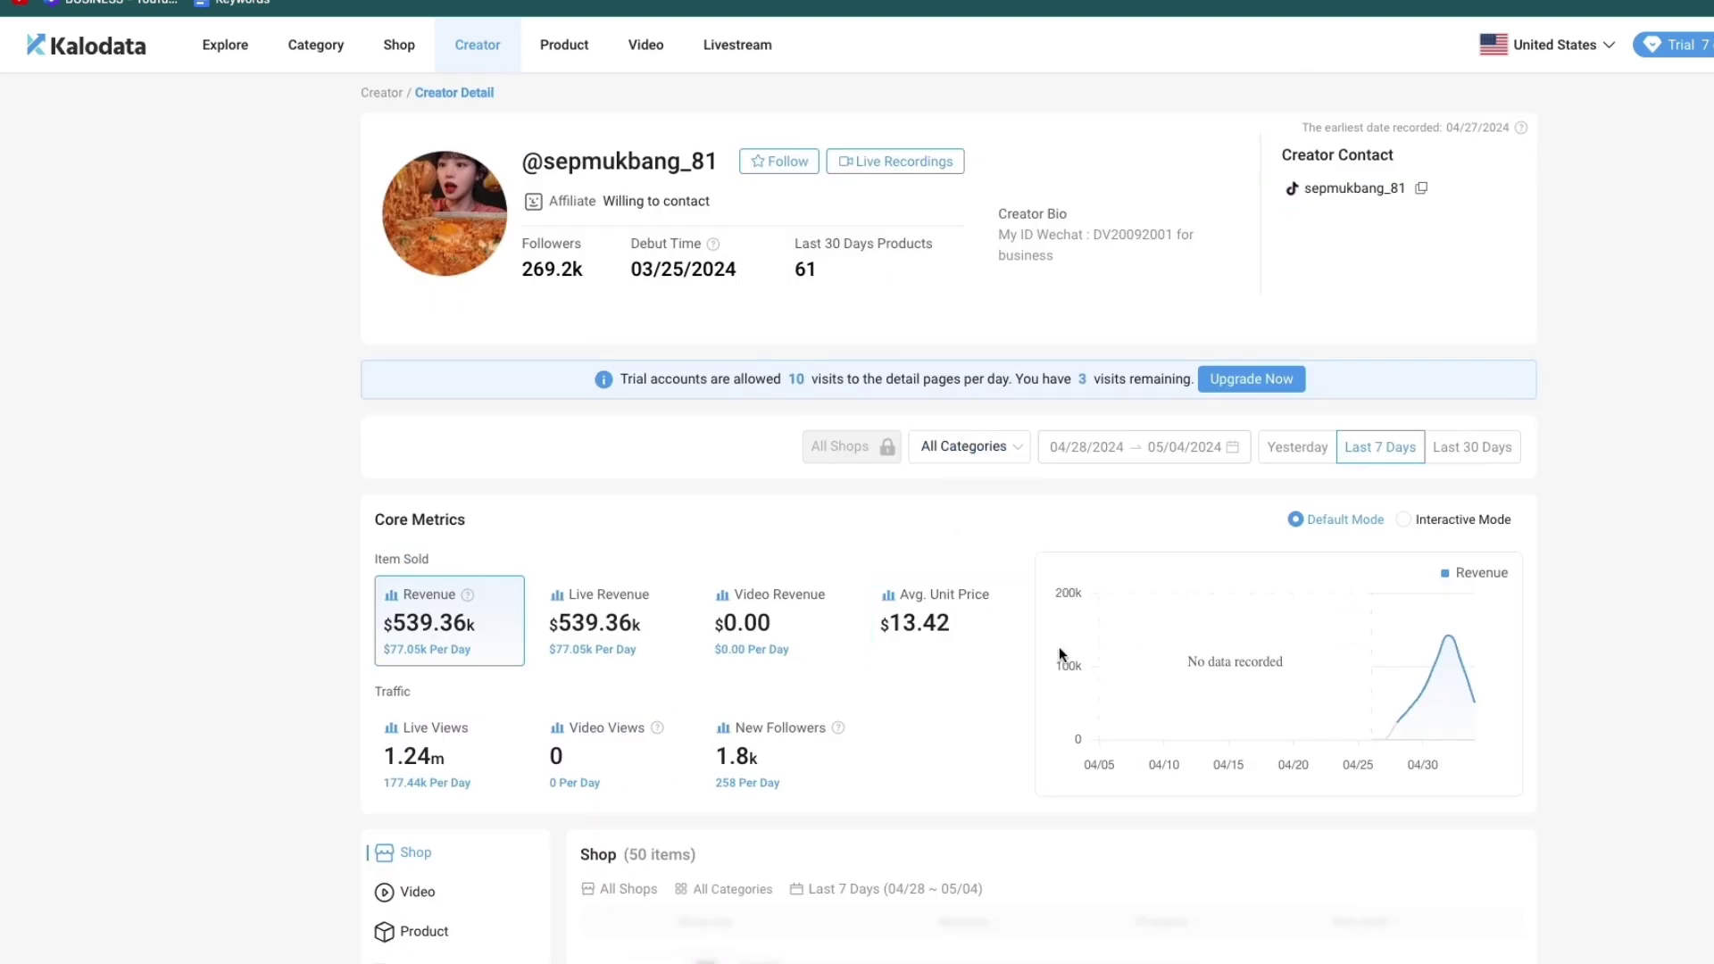
pyautogui.scroll(-6, 1061, 645)
pyautogui.scroll(-3, 1065, 650)
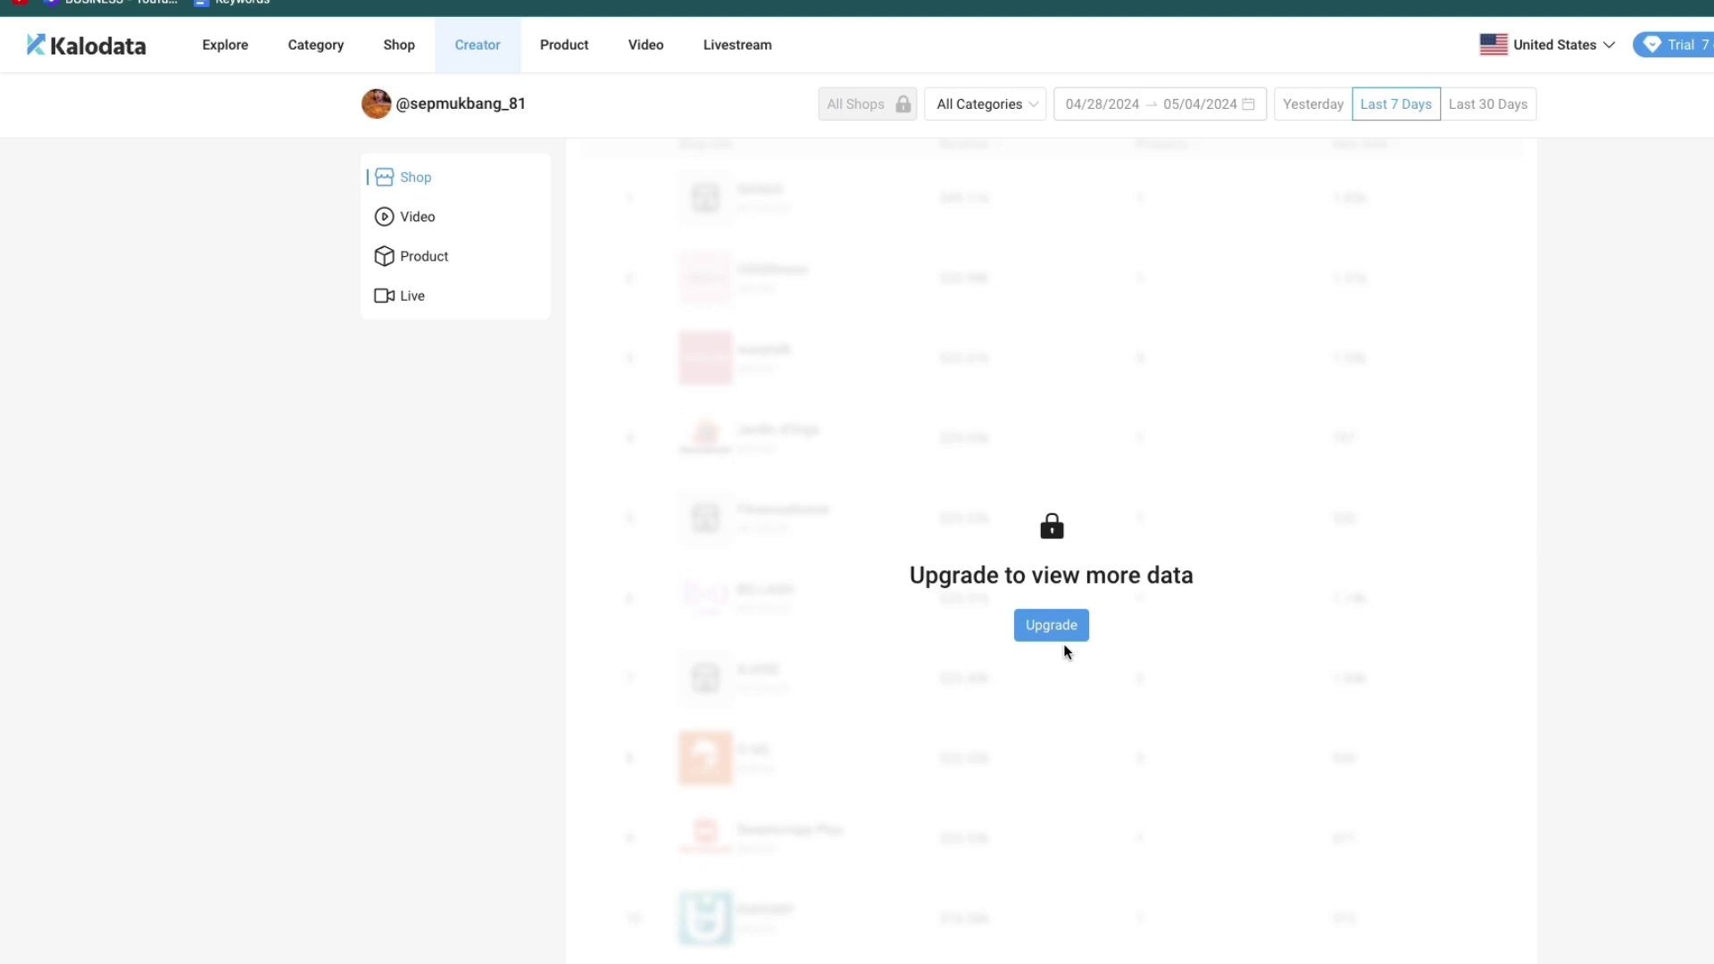
# - Compare the Starter $38.3 and Enterprise $280 plan prices, then open the Shop ranking
pyautogui.click(1039, 616)
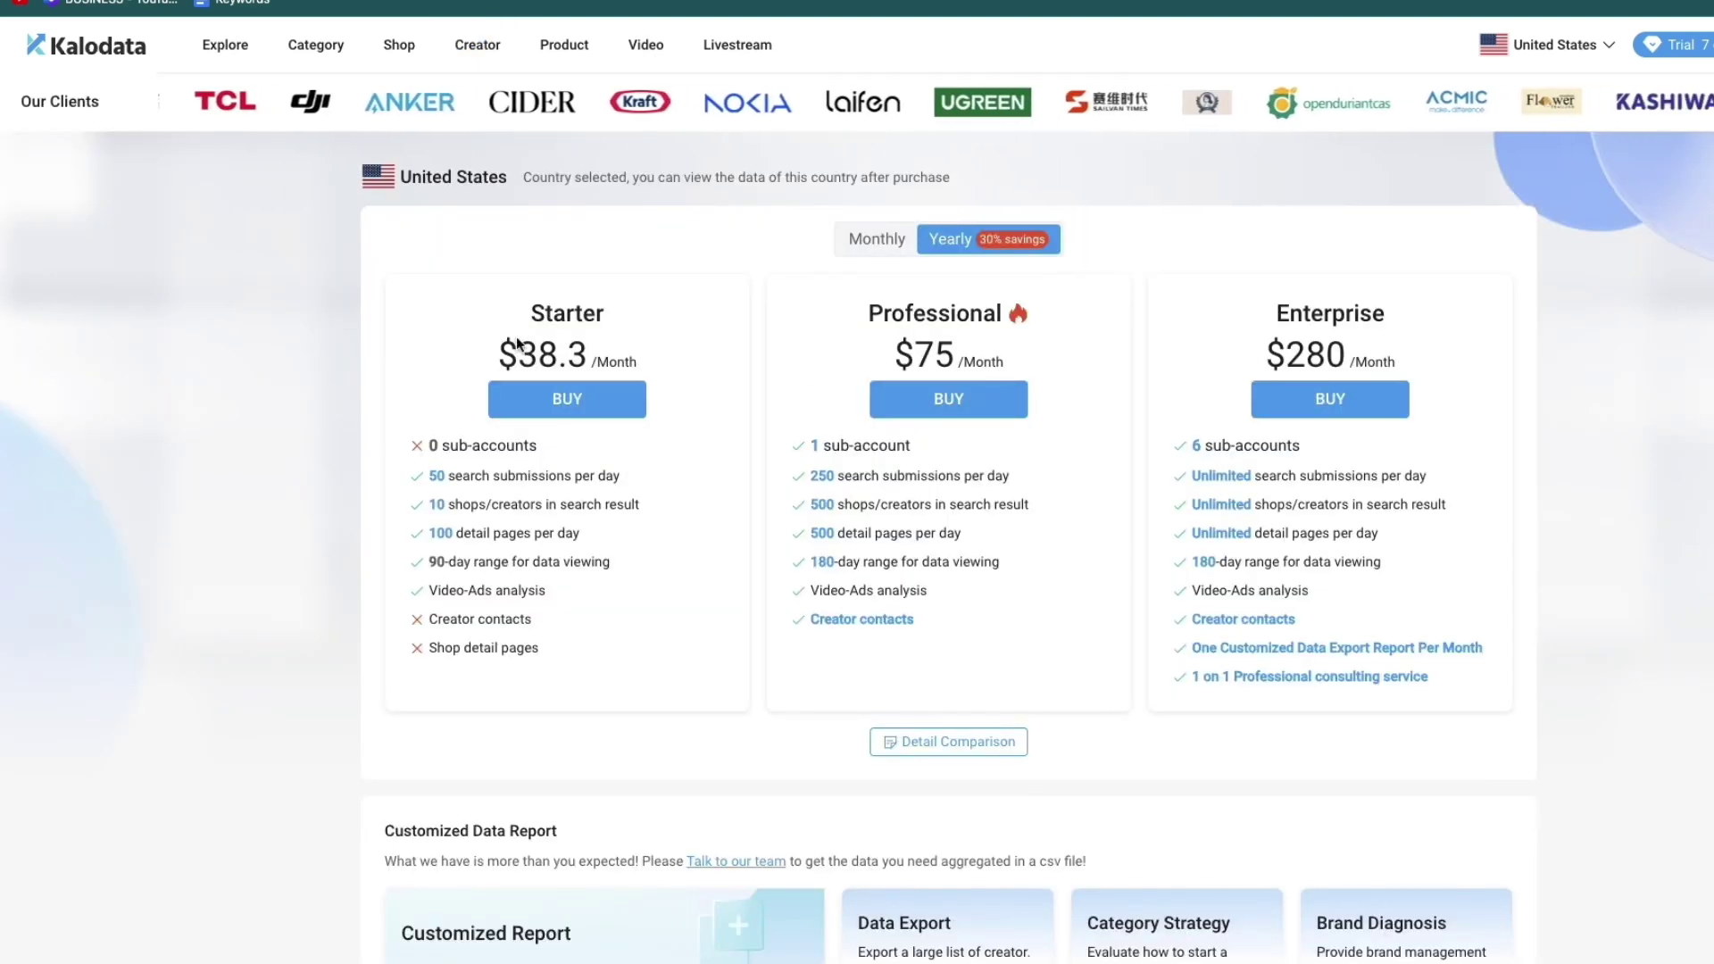
pyautogui.moveTo(596, 357); pyautogui.dragTo(496, 355)
pyautogui.click(1277, 334)
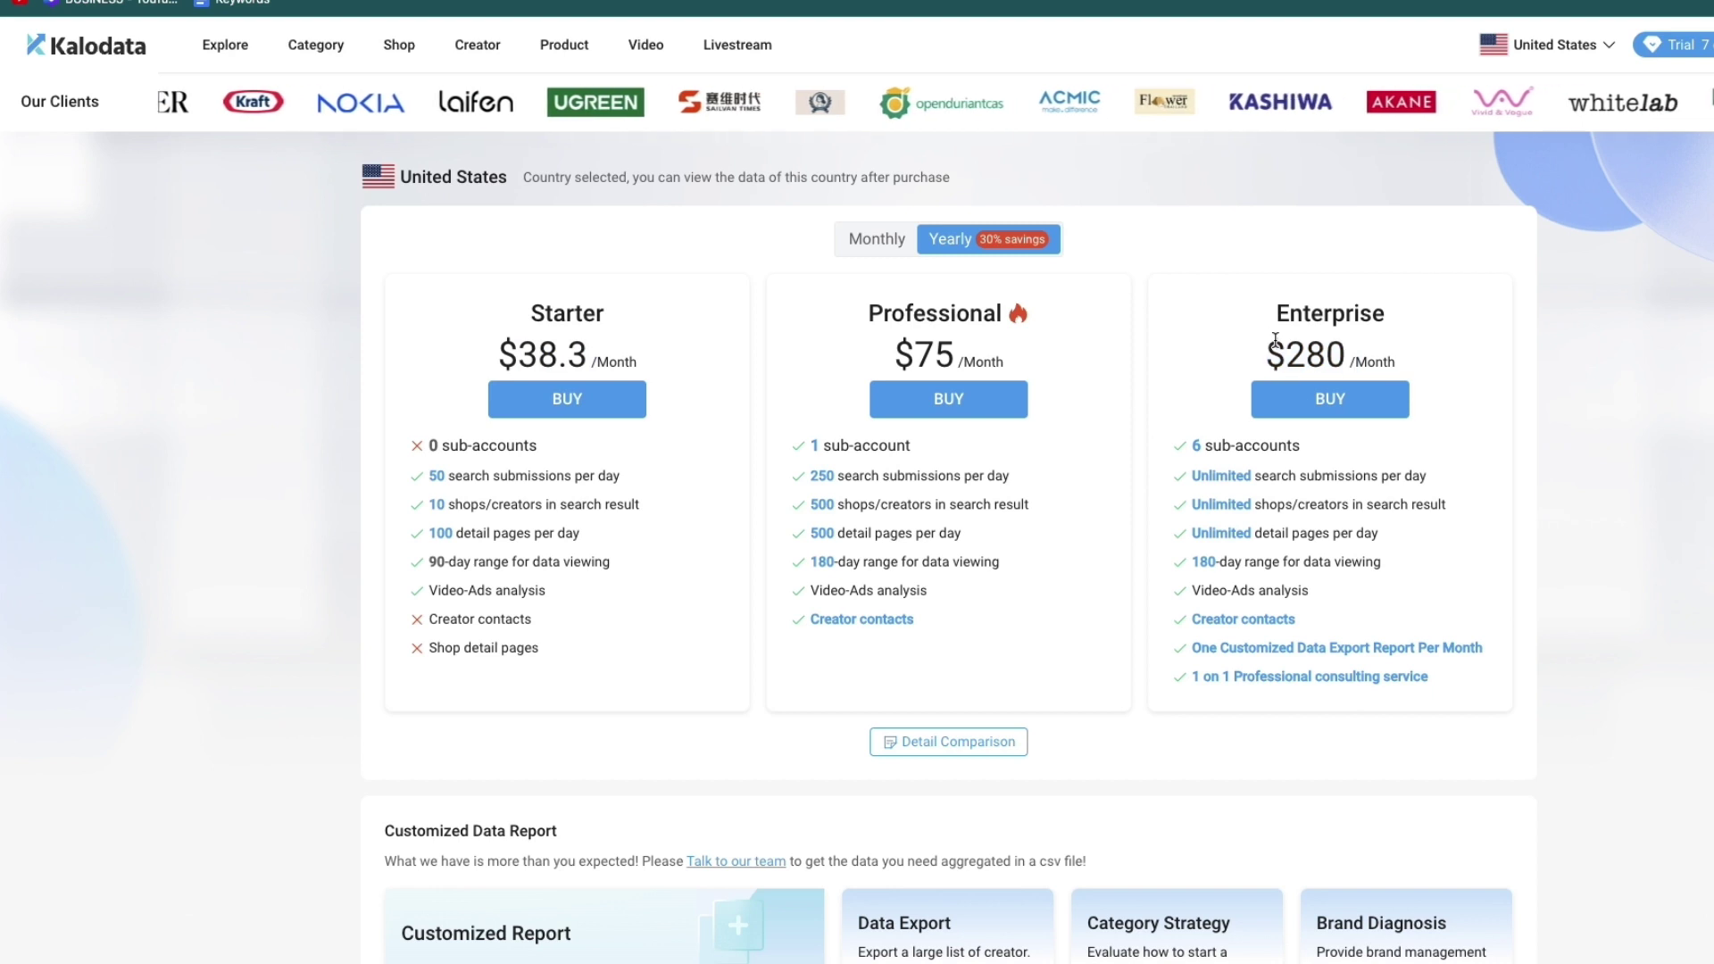
pyautogui.moveTo(1277, 334); pyautogui.dragTo(1346, 357)
pyautogui.click(773, 220)
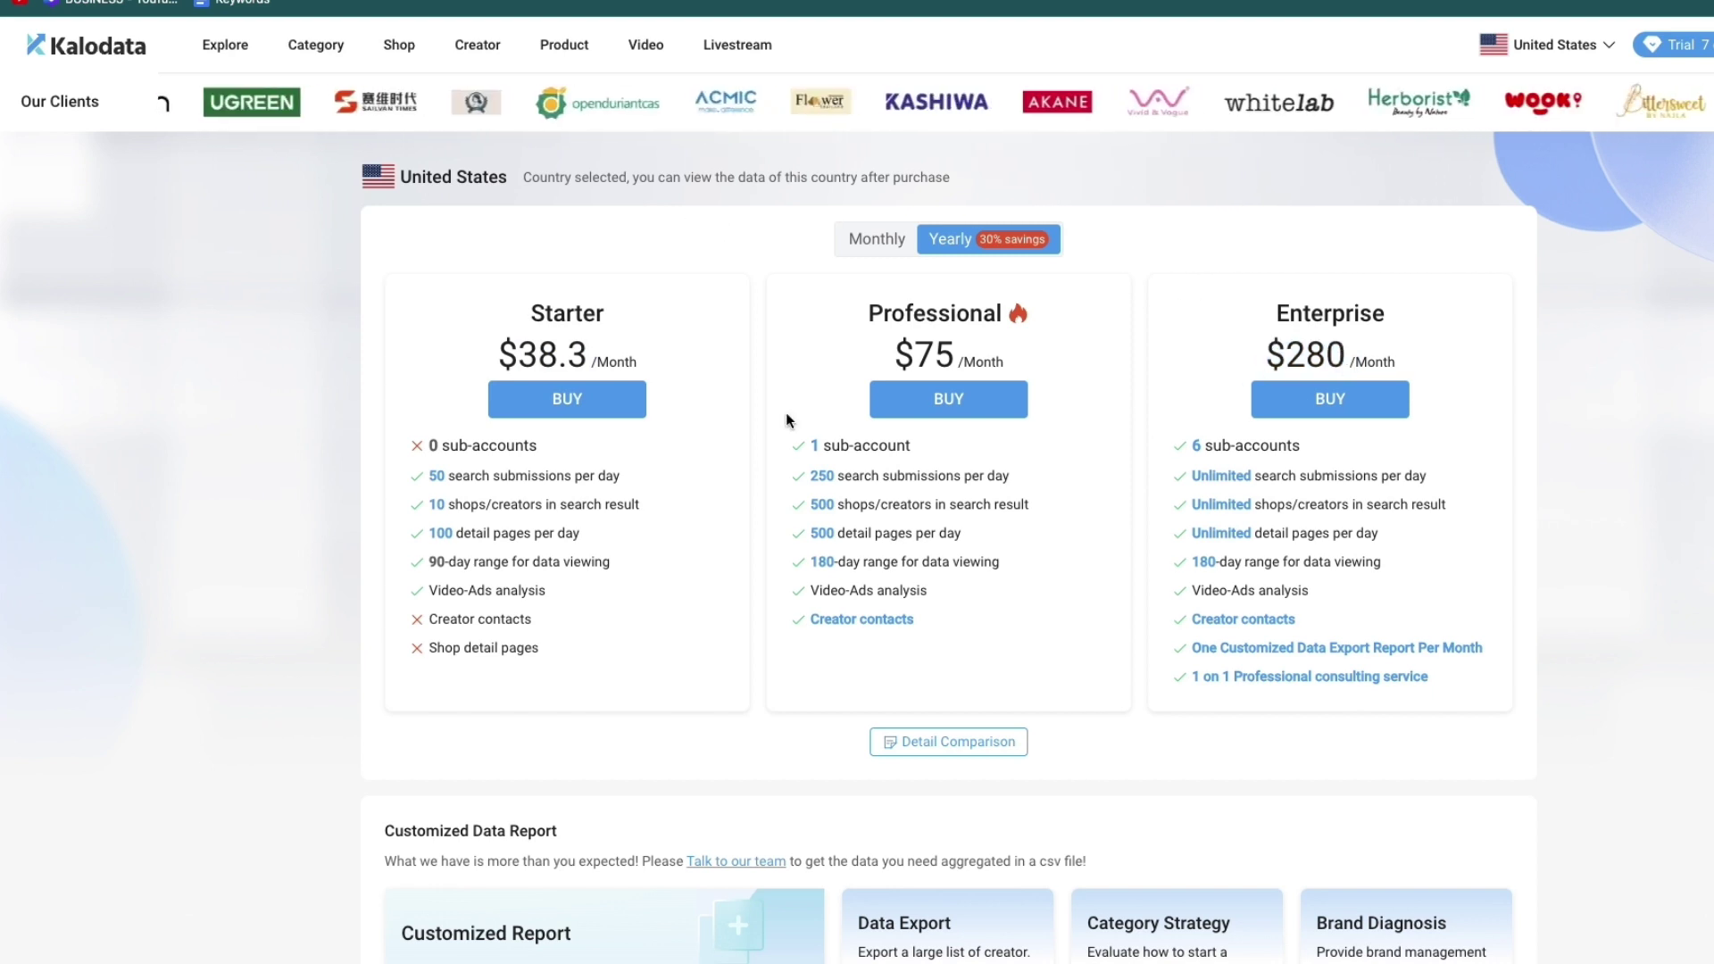
pyautogui.click(398, 50)
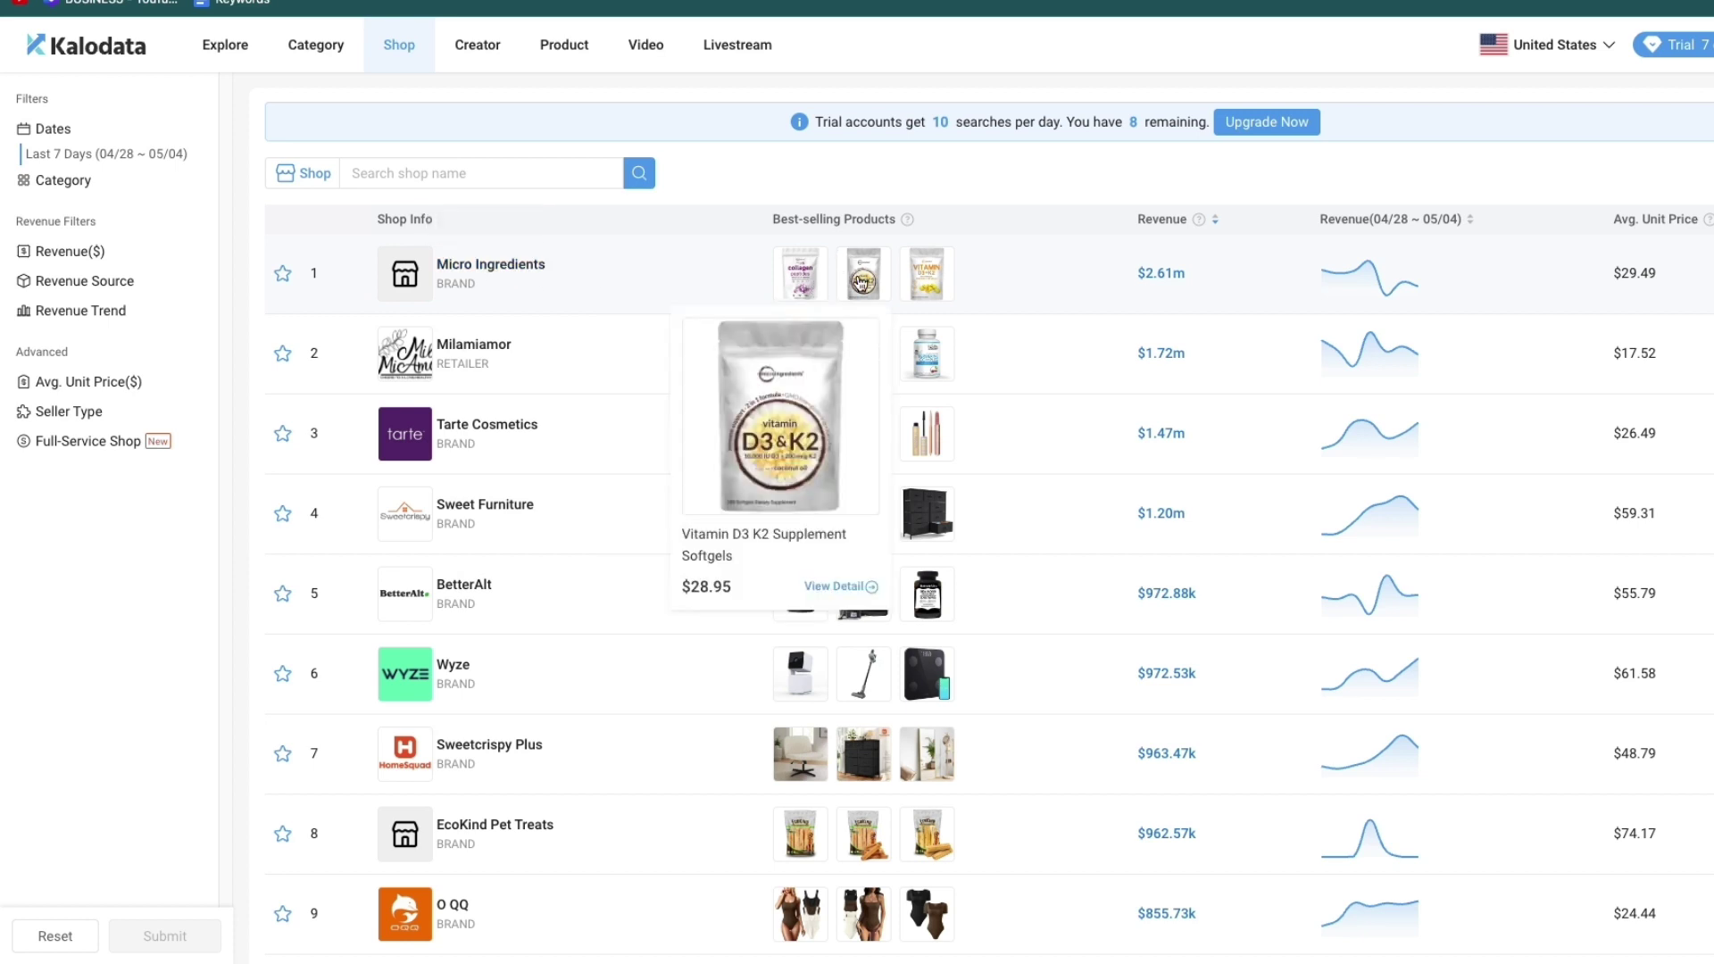
pyautogui.moveTo(923, 285)
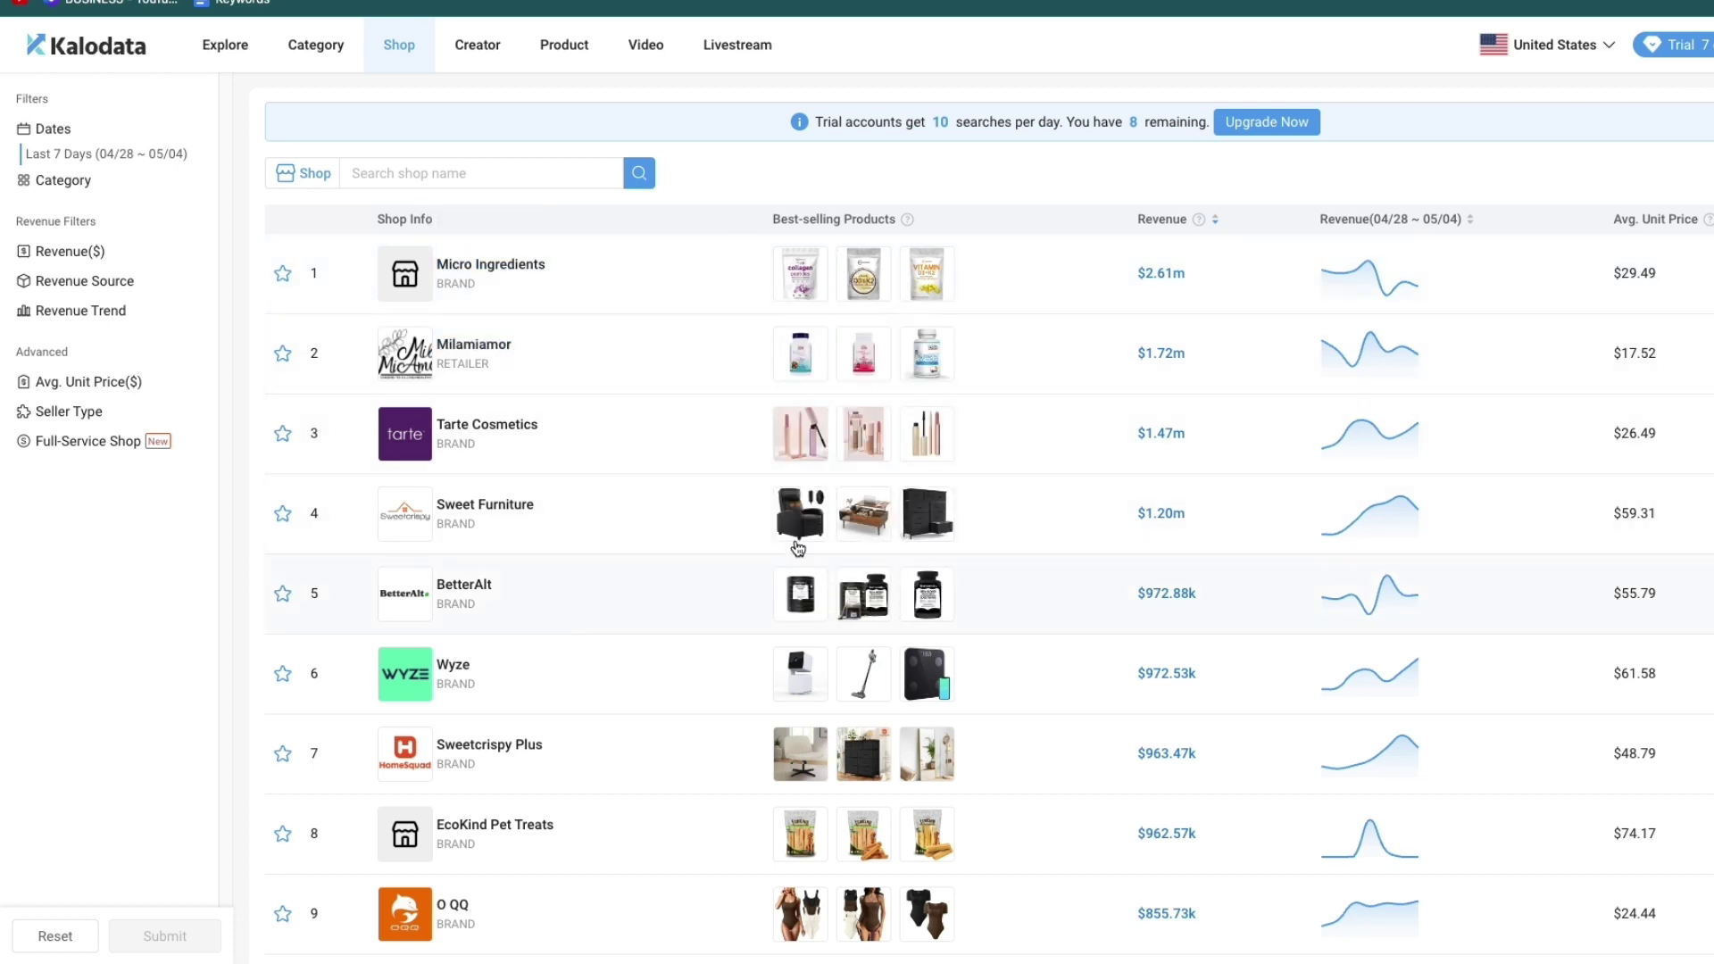
pyautogui.moveTo(803, 512)
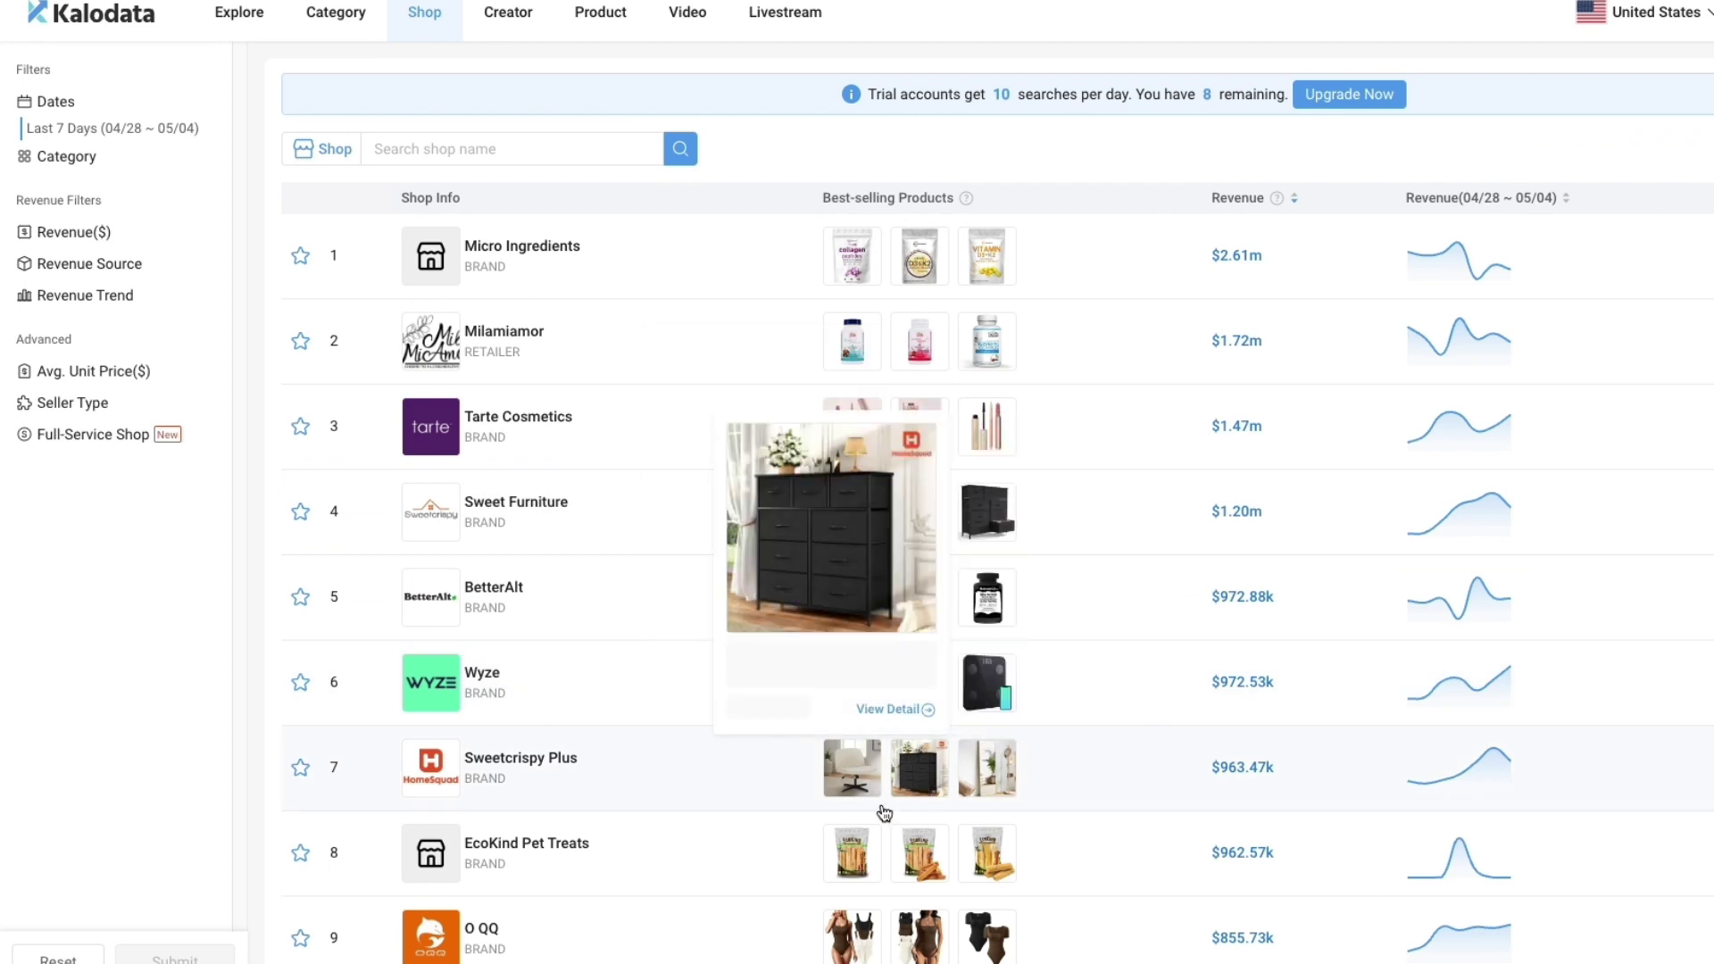
pyautogui.moveTo(988, 347)
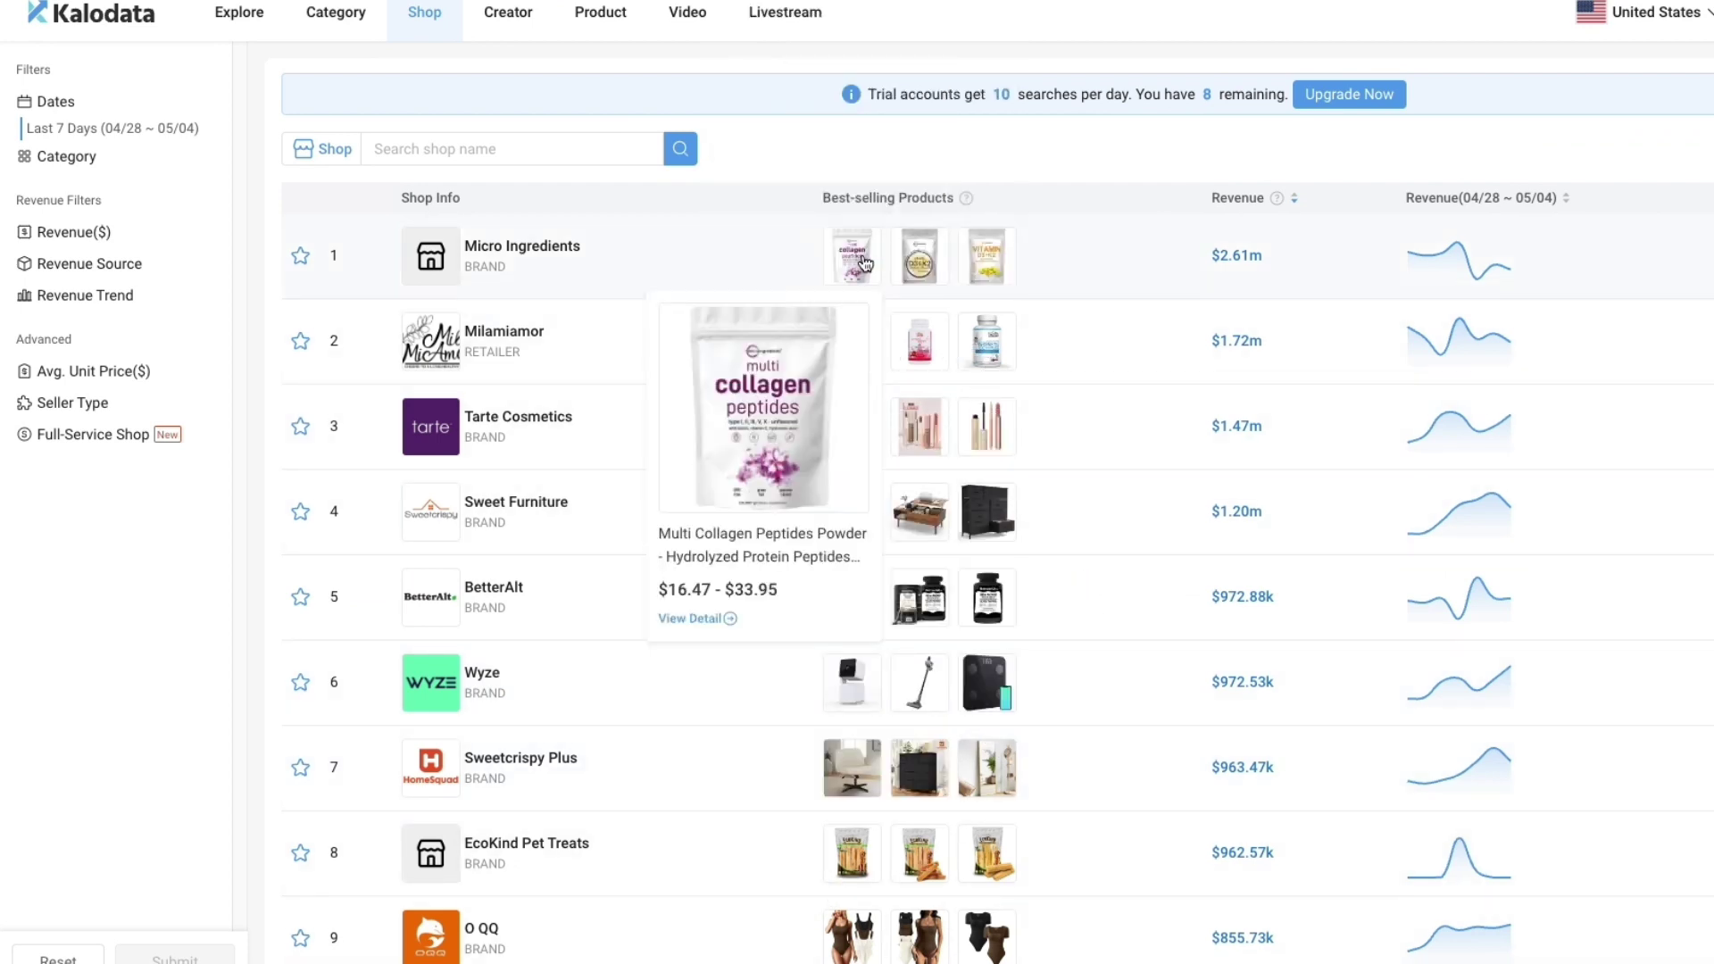
# - Open Micro Ingredients' Multi Collagen Peptides Powder detail page, priced $29.65–$40.45
pyautogui.click(857, 256)
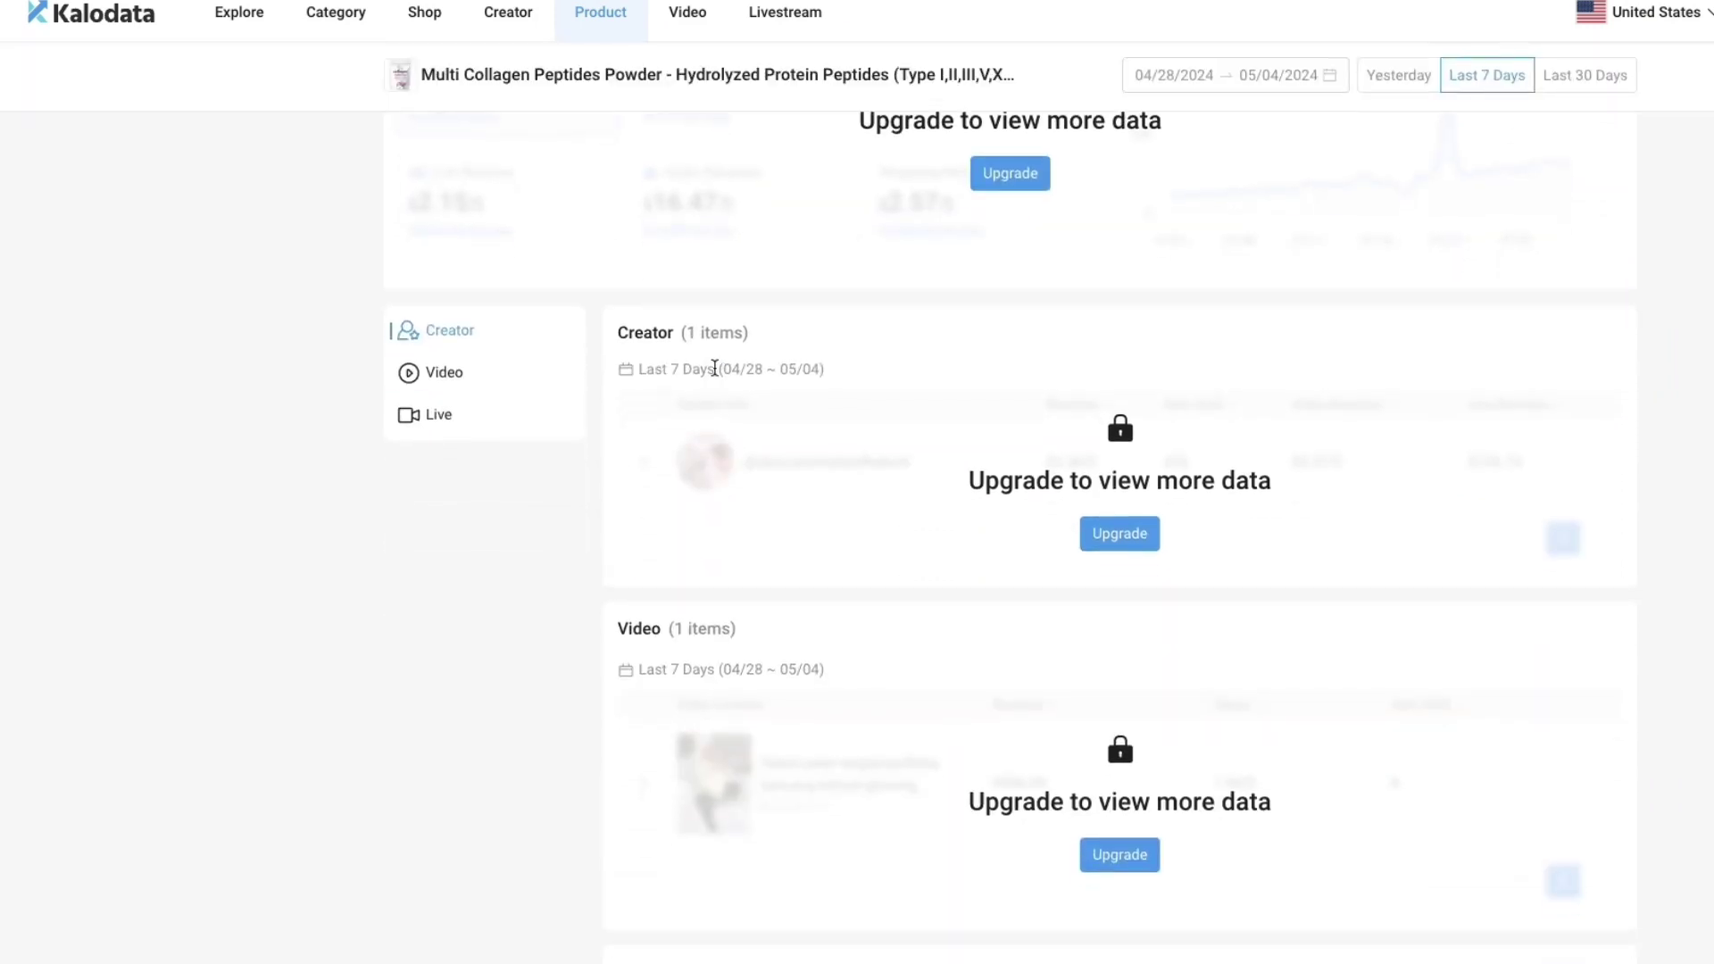
pyautogui.scroll(10, 711, 371)
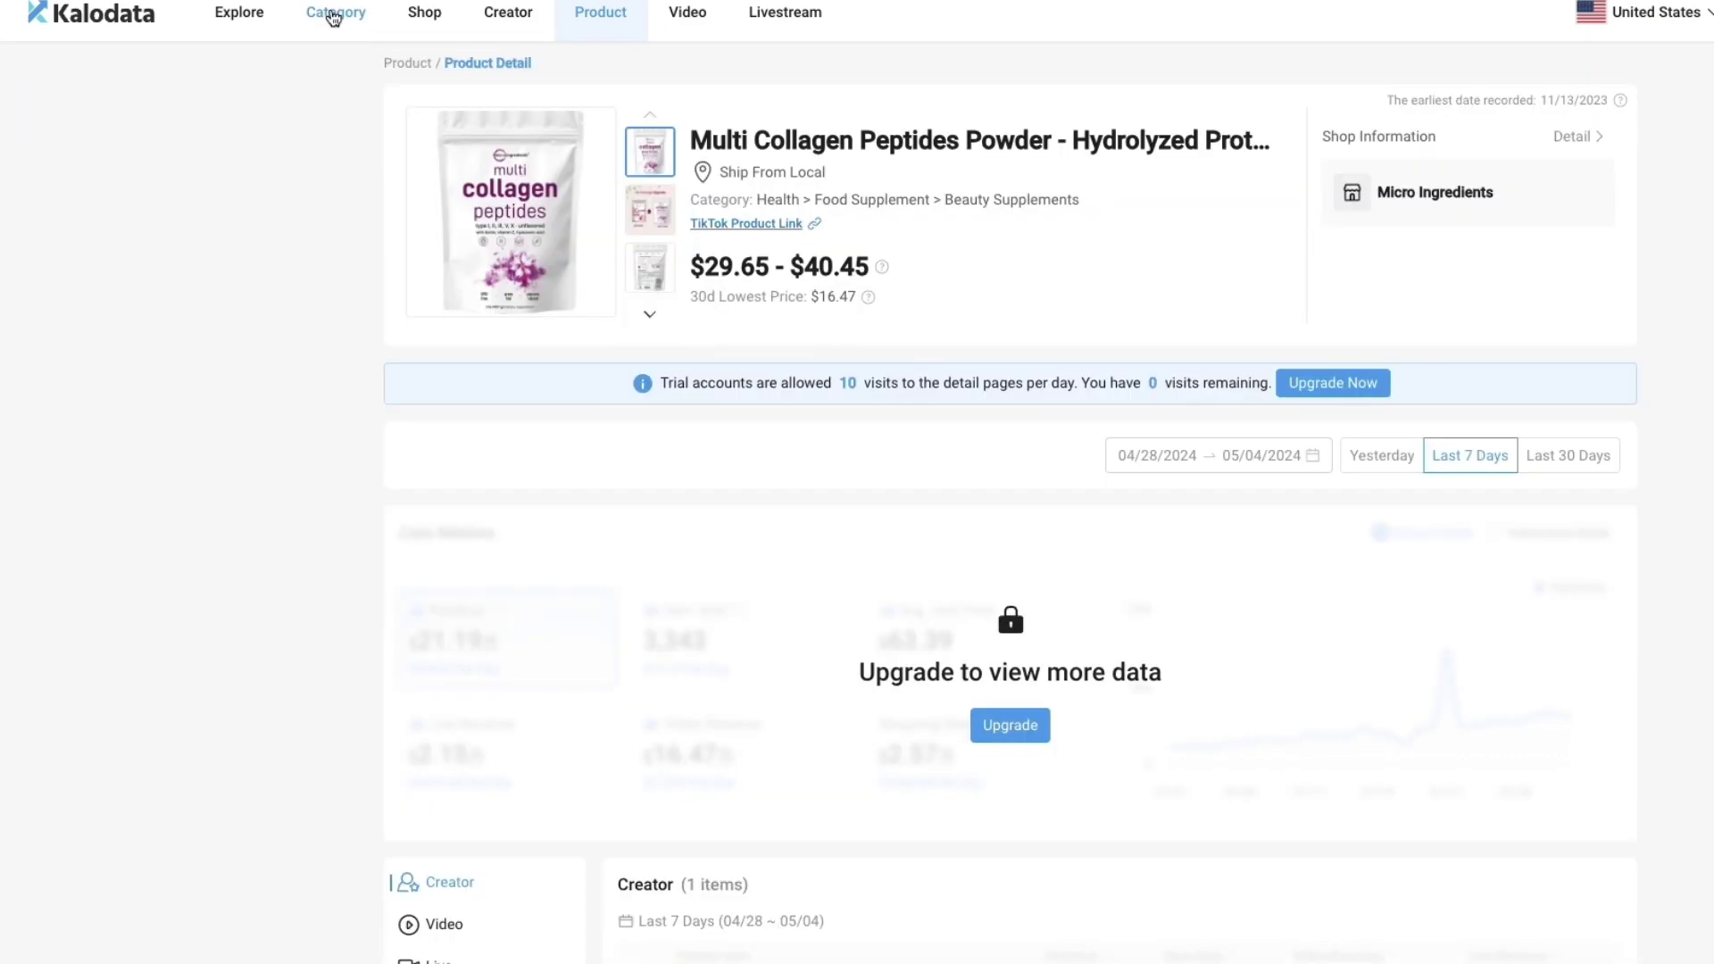
# - Open the Category ranking, led by Beauty & Personal Care at $26.58m revenue
pyautogui.click(348, 25)
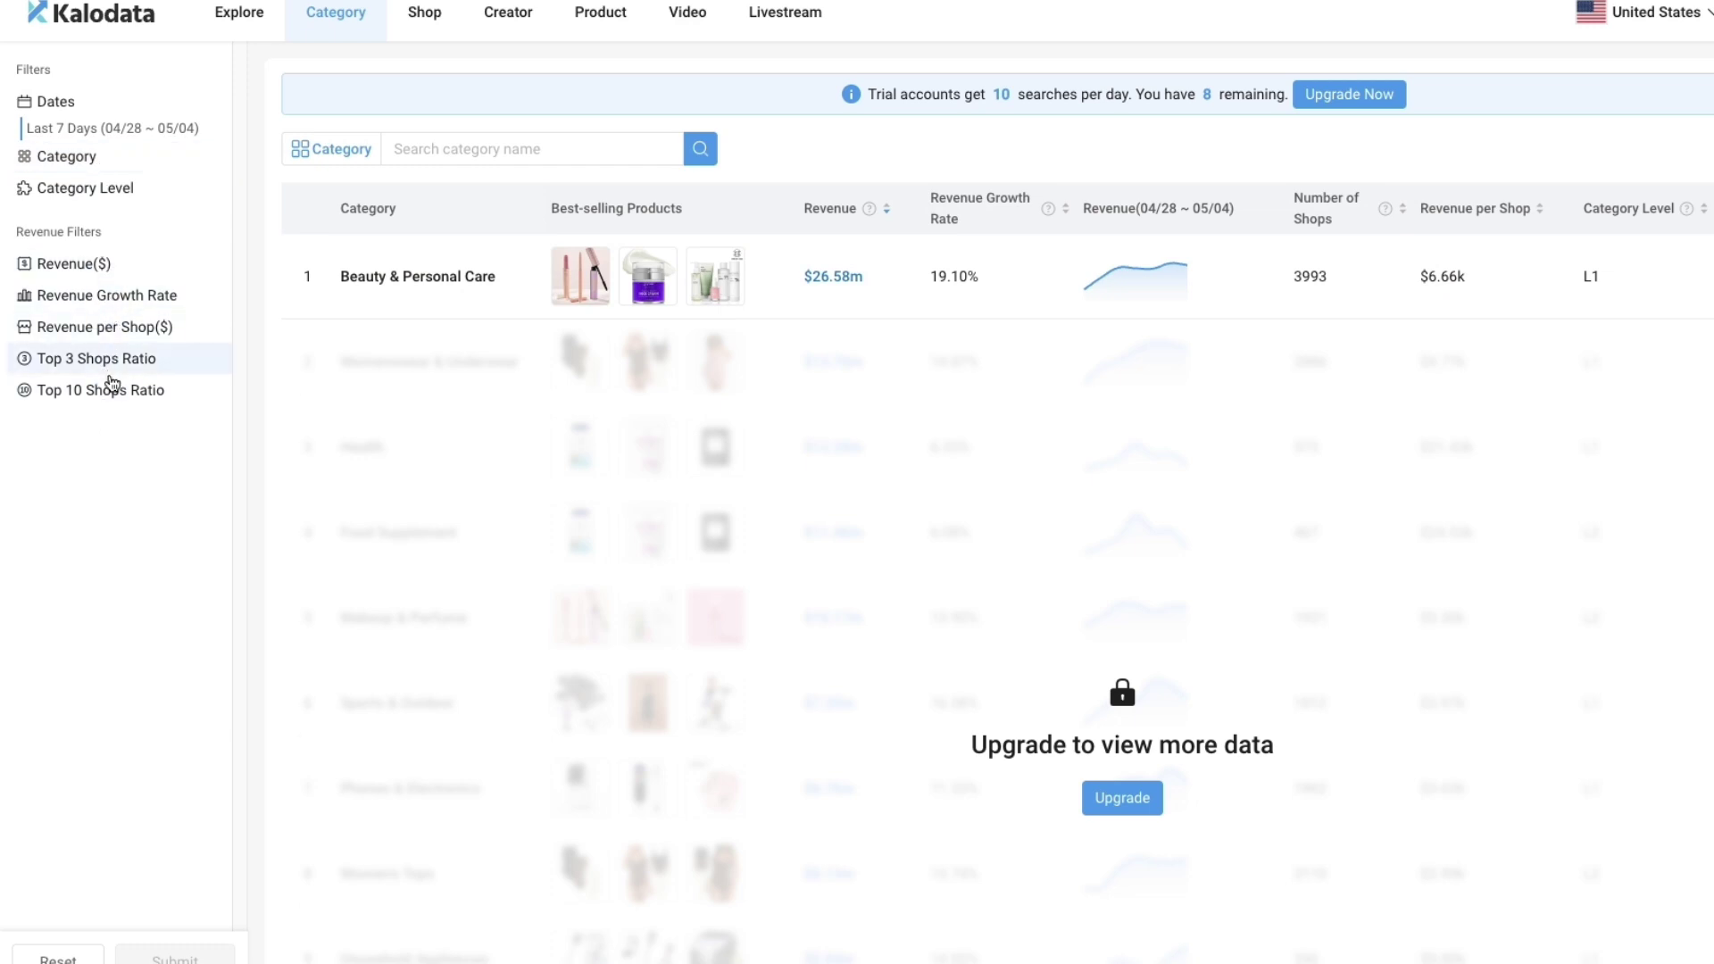
# - Open the Video ranking and view the second-ranked video's detail page, then return
pyautogui.click(699, 16)
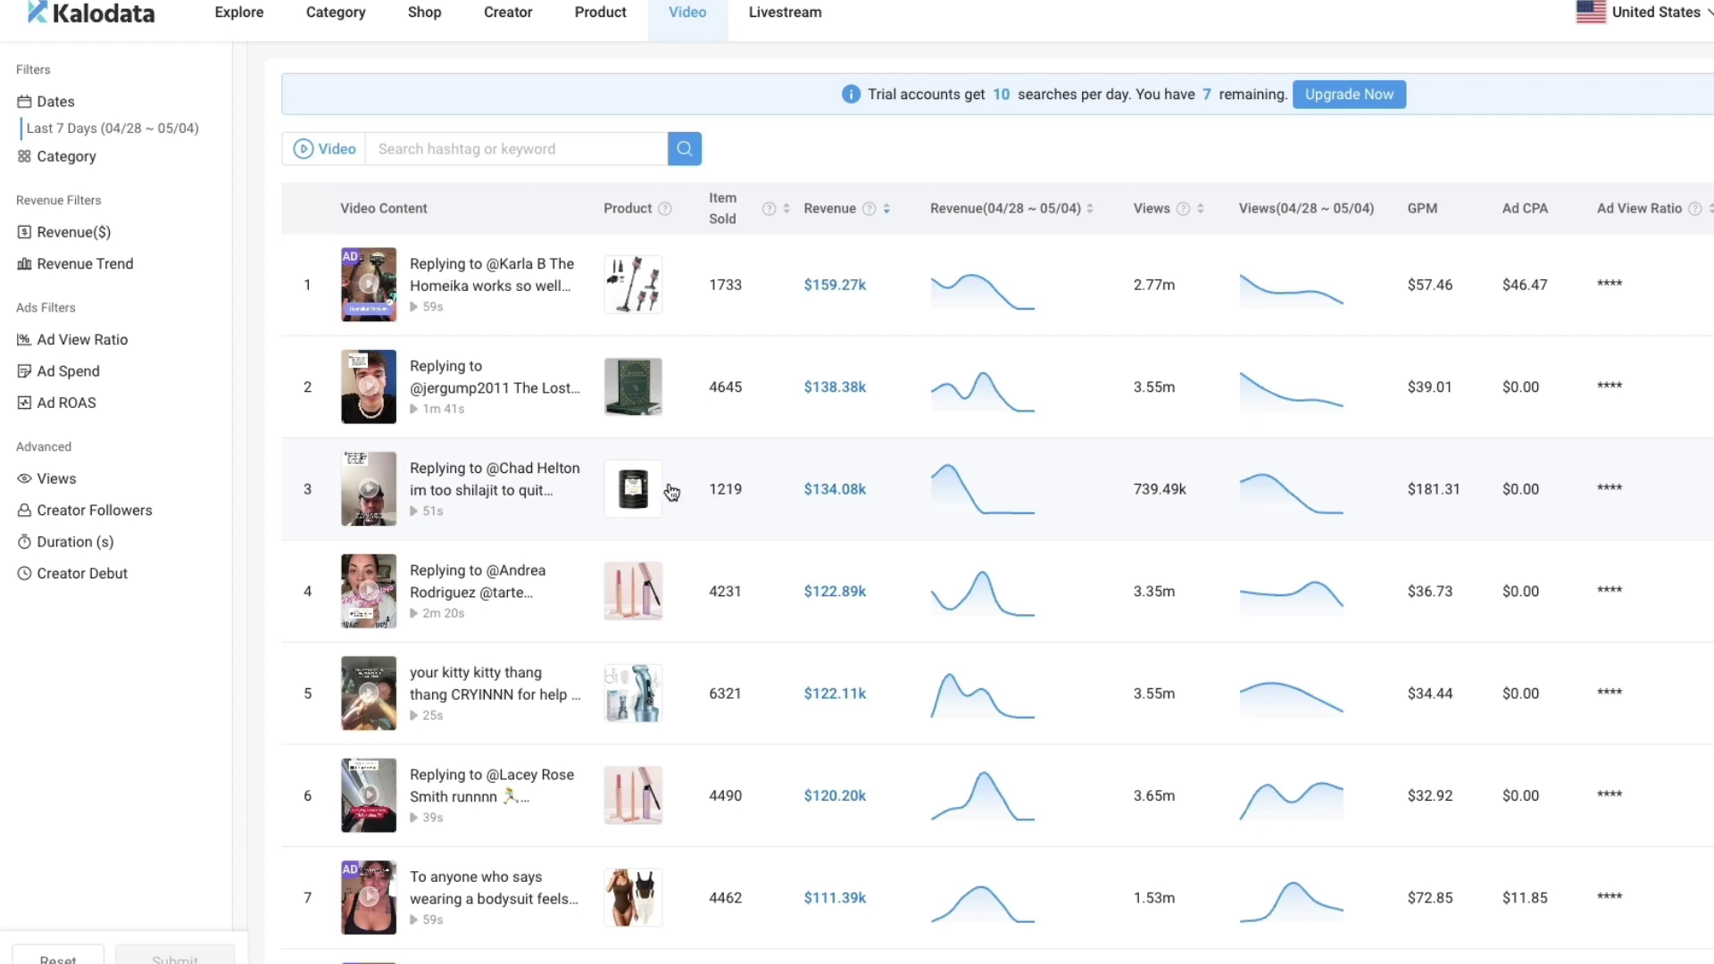
pyautogui.moveTo(348, 263)
pyautogui.moveTo(633, 392)
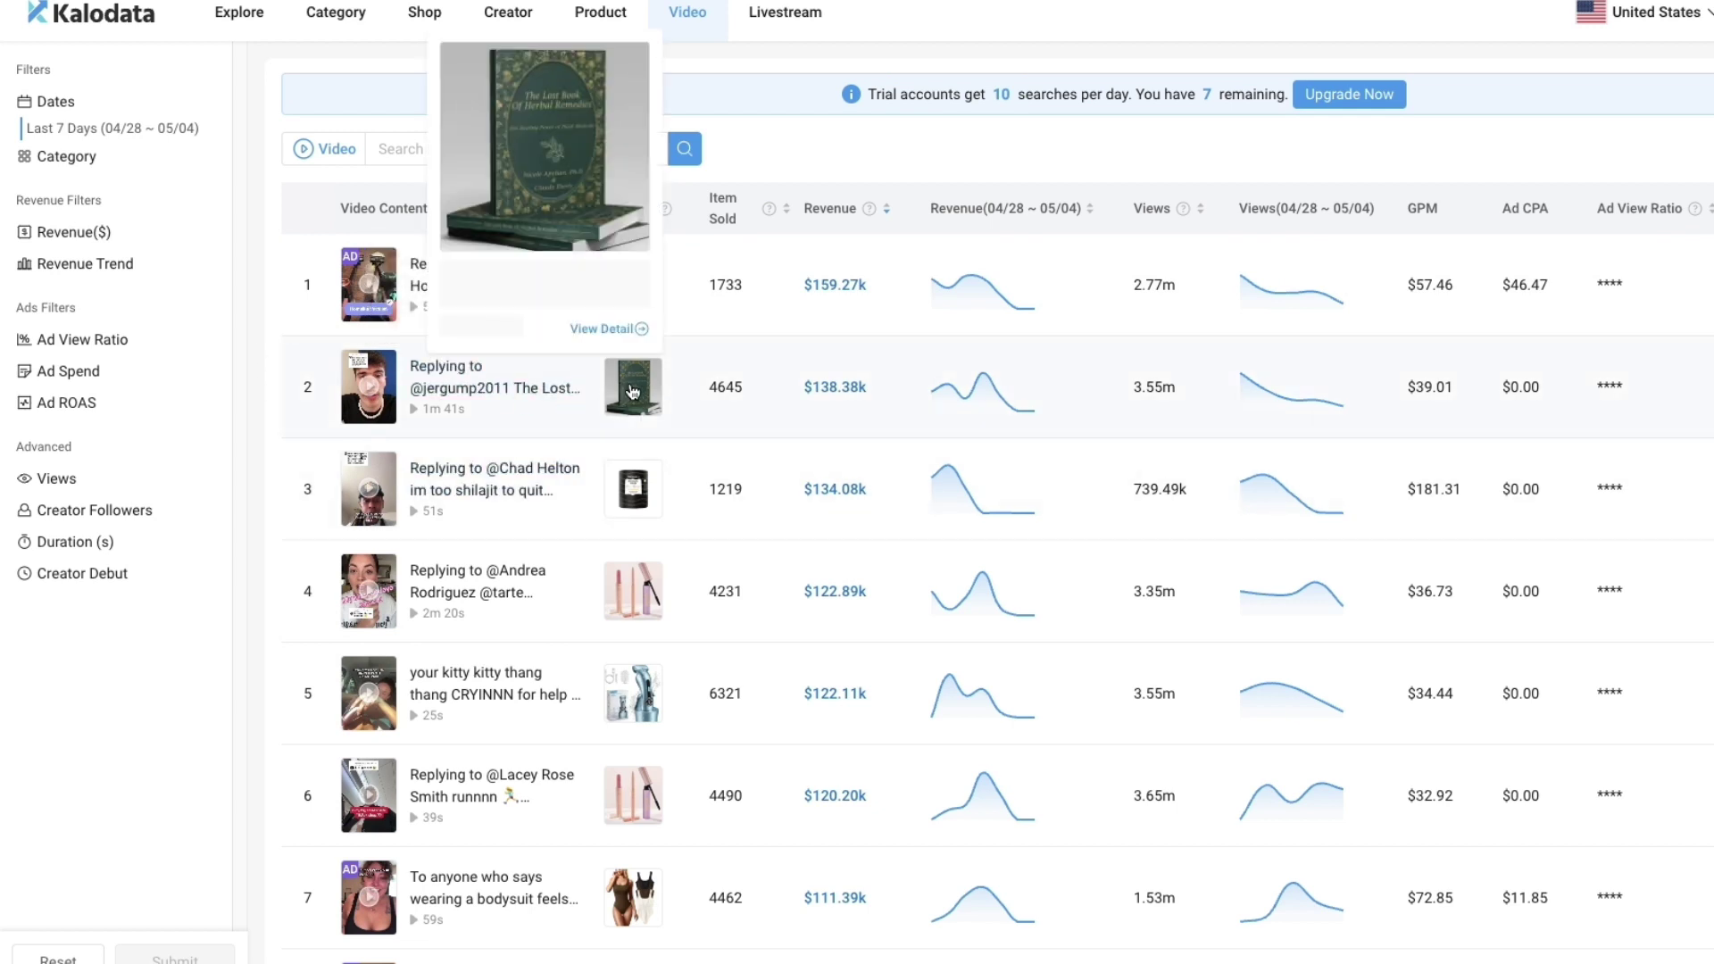
pyautogui.click(633, 392)
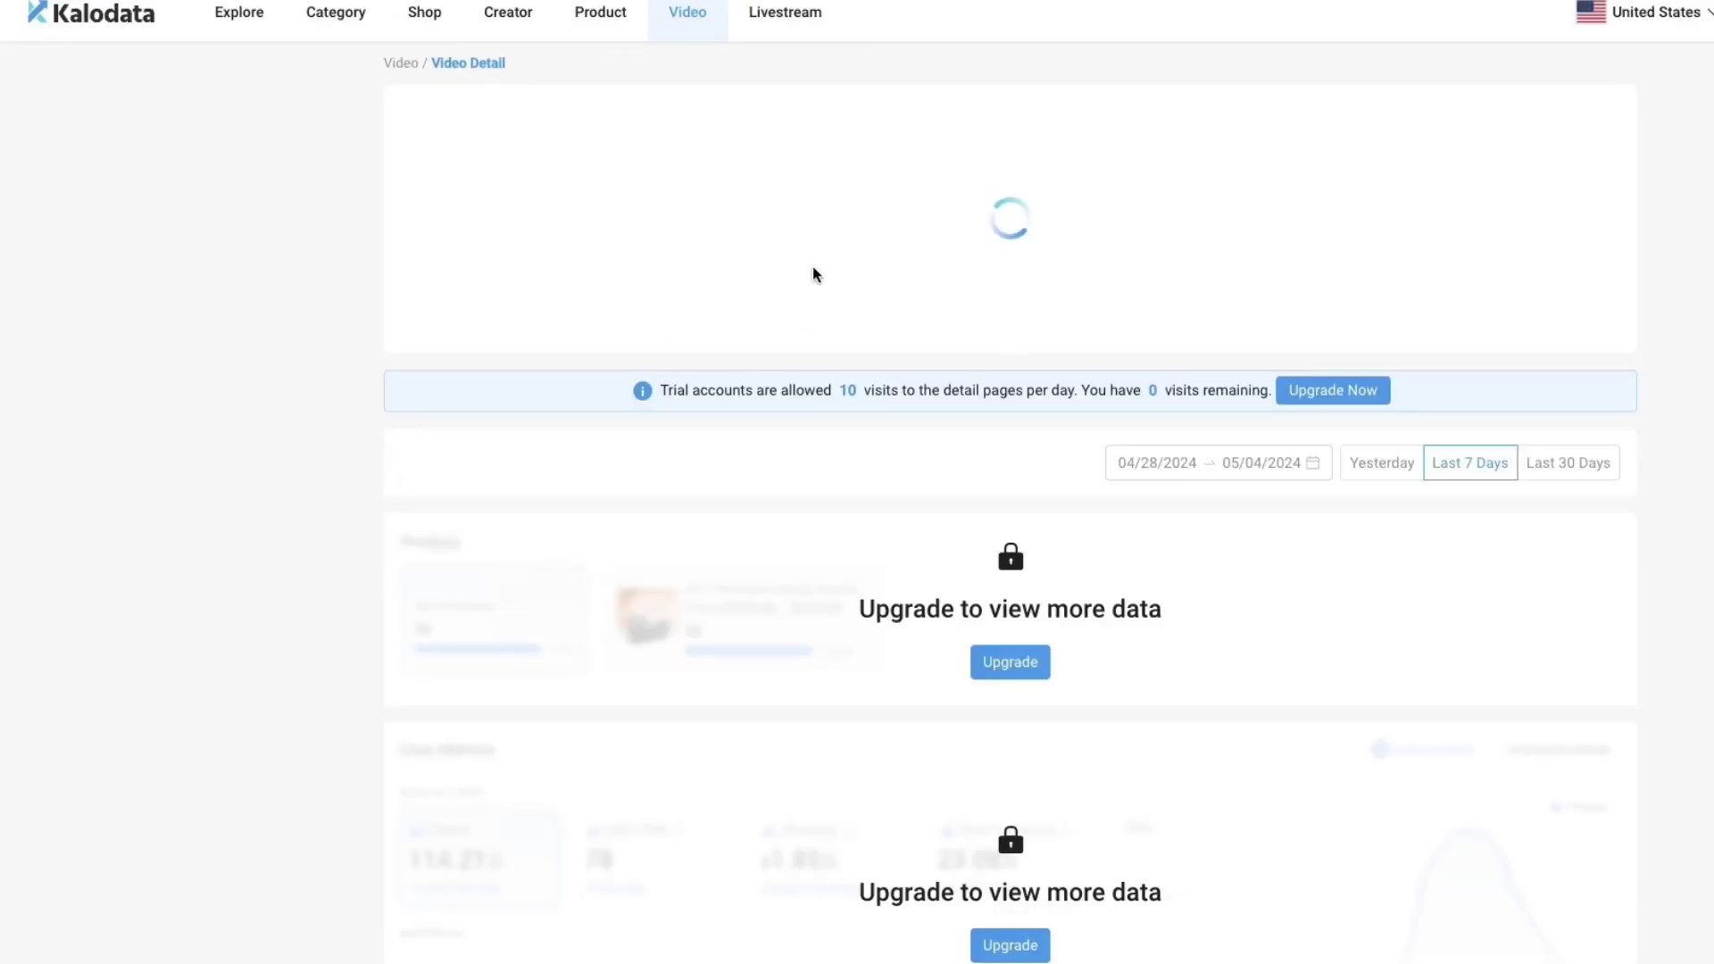
pyautogui.click(1027, 242)
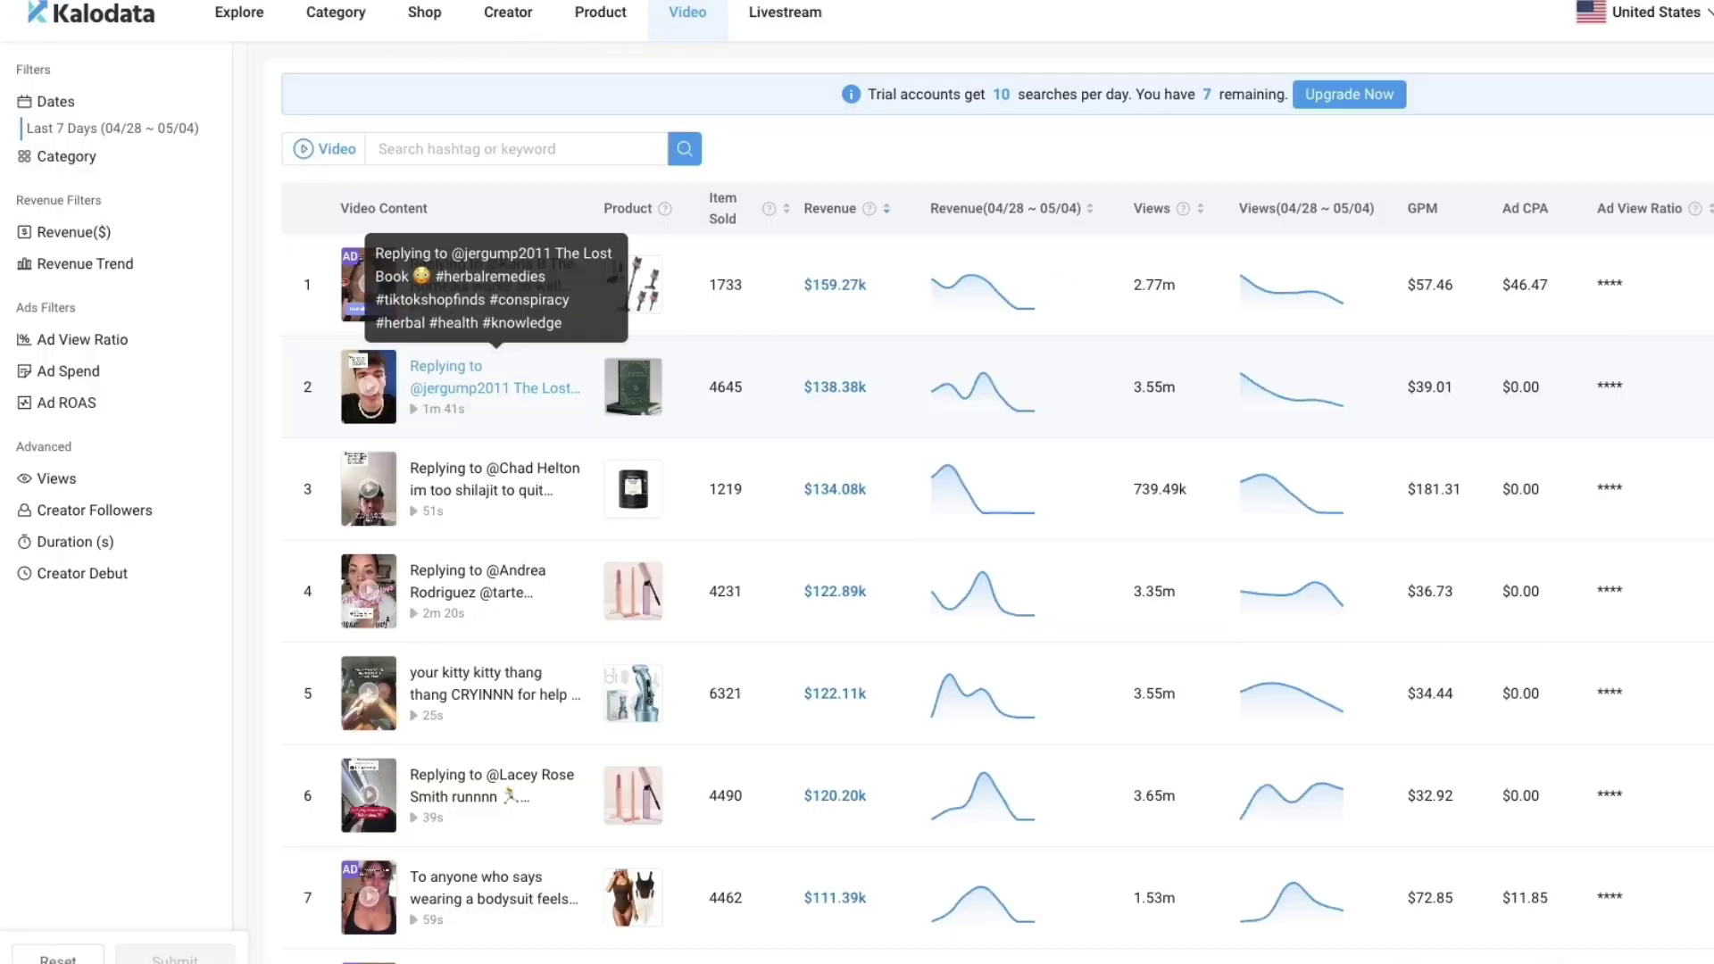
# - Highlight the $138.38k video revenue and the trial search-limit notice, then open the Livestream ranking
pyautogui.moveTo(803, 393); pyautogui.dragTo(876, 398)
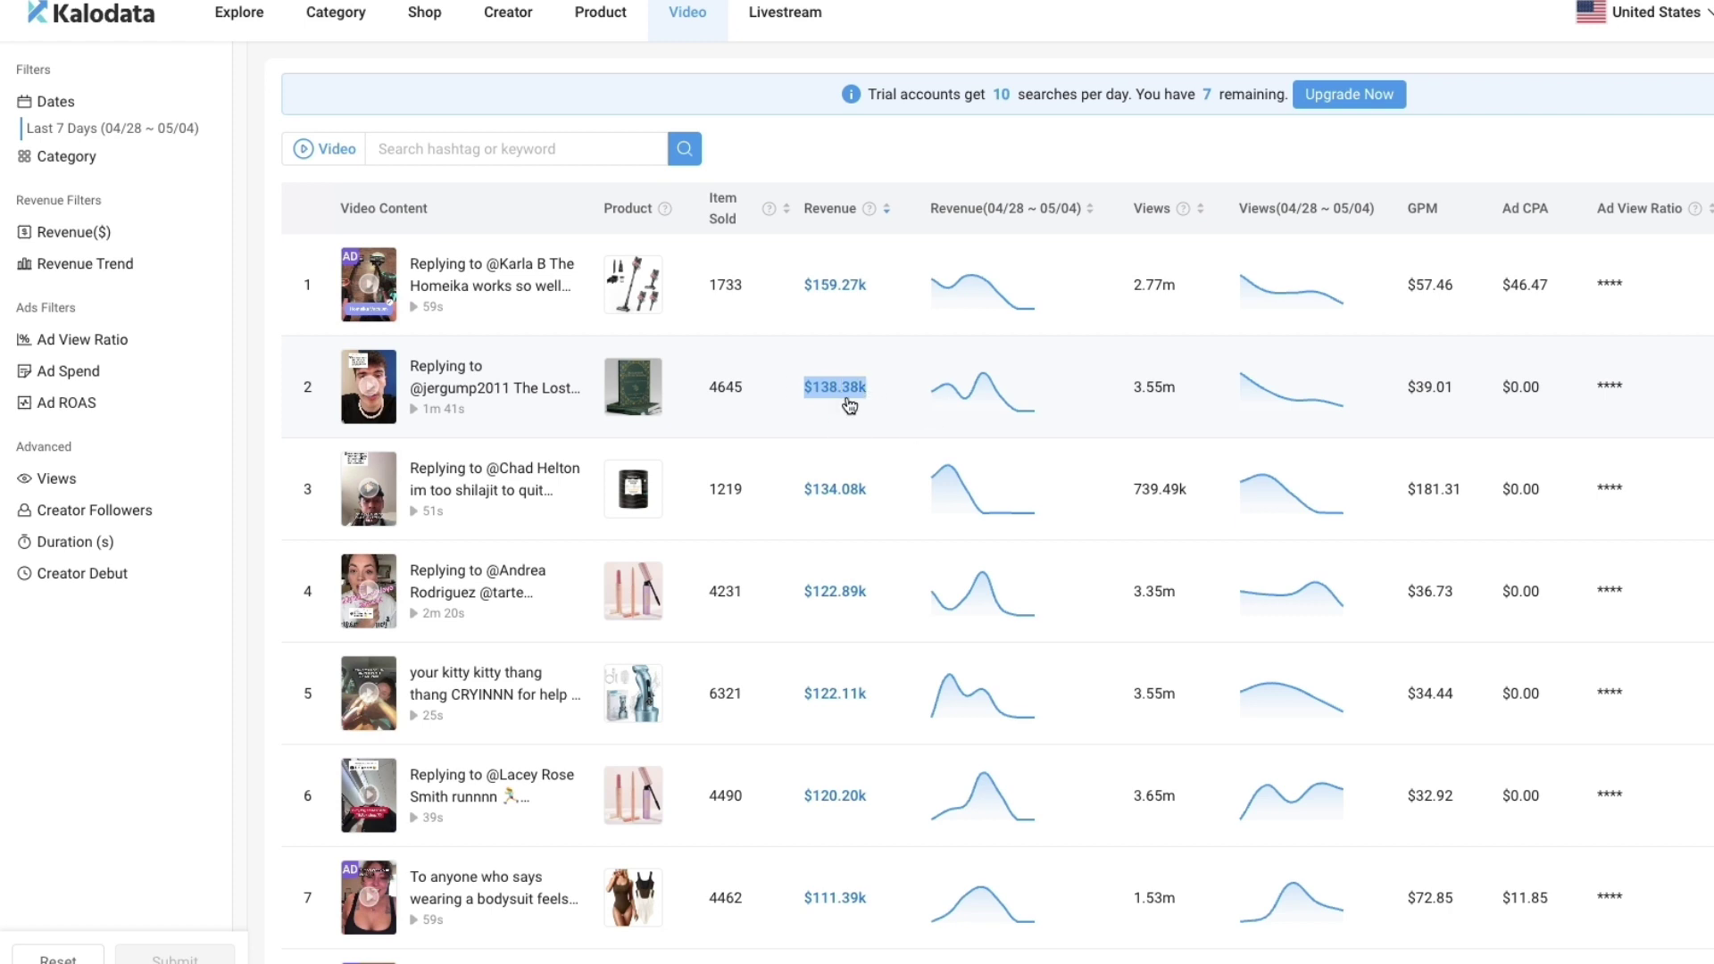
pyautogui.click(780, 432)
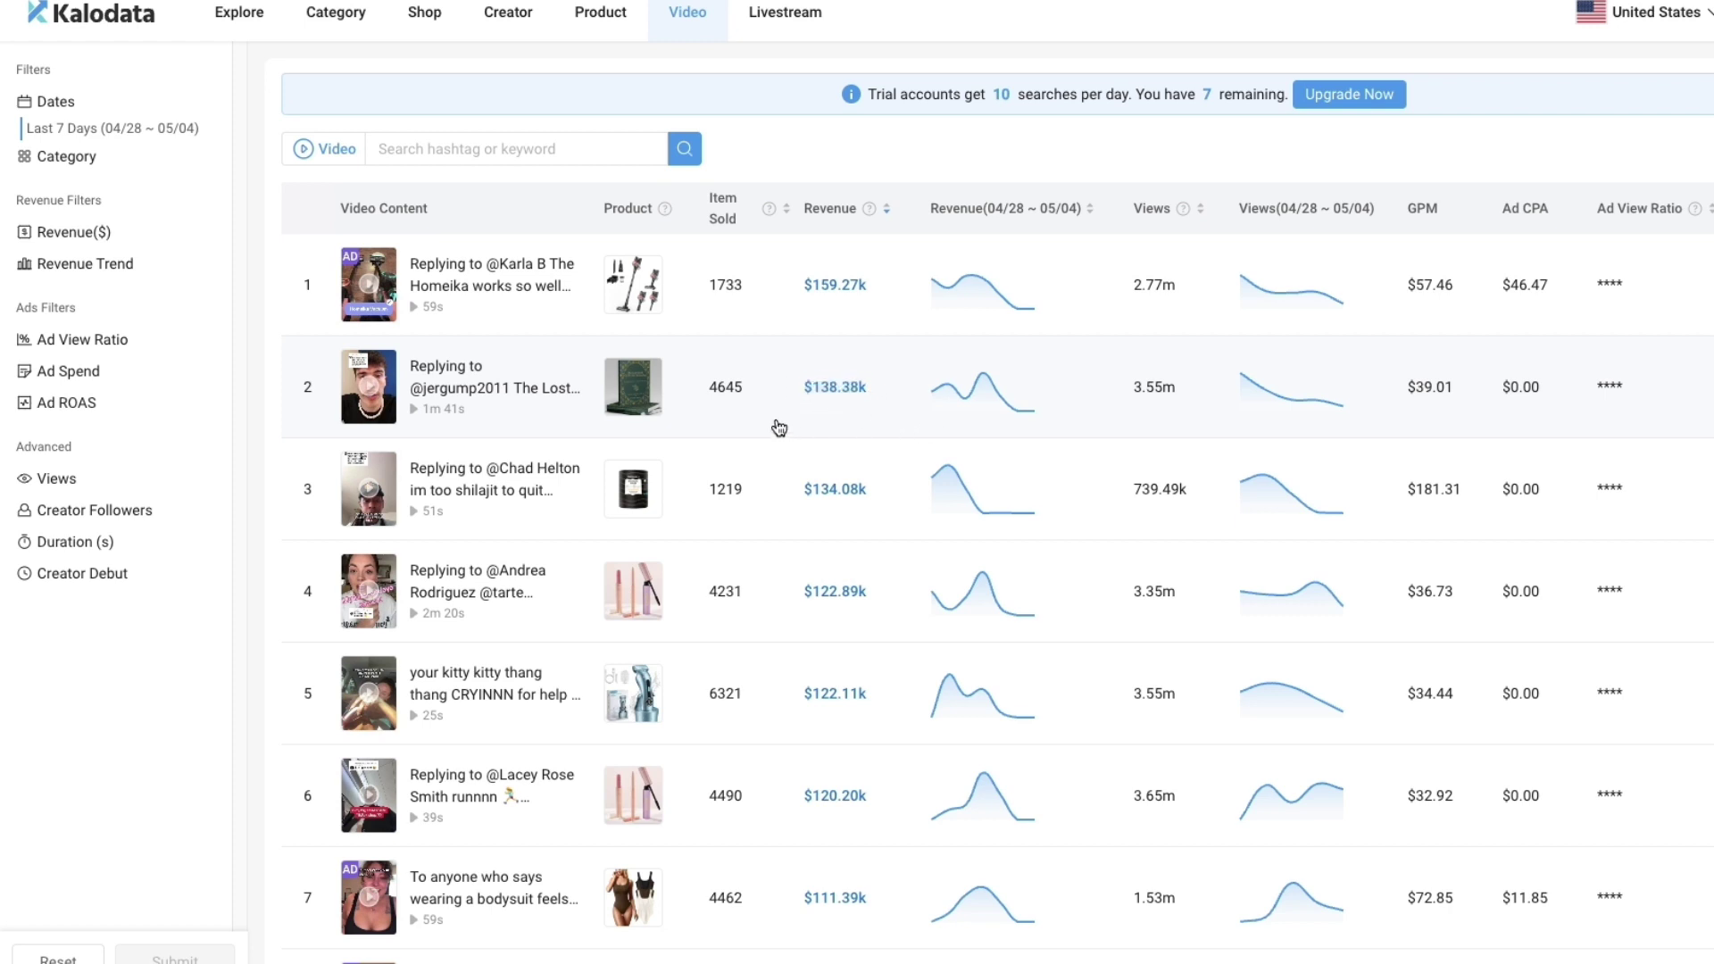
pyautogui.moveTo(871, 96); pyautogui.dragTo(1003, 97)
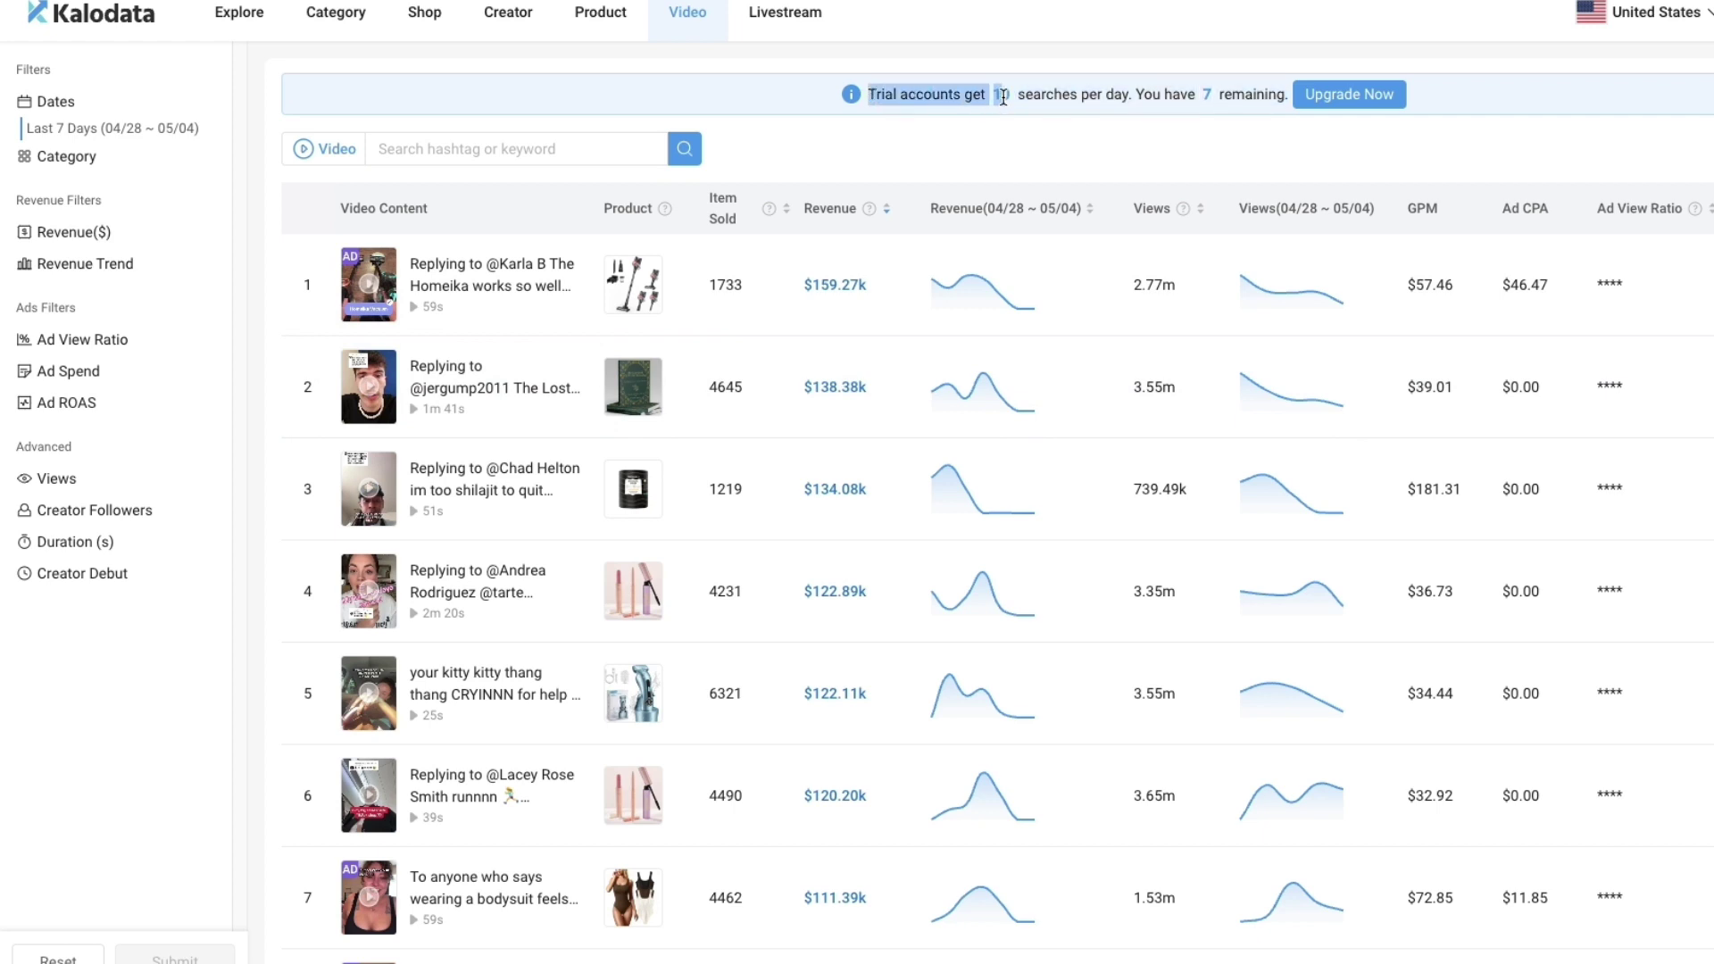
pyautogui.moveTo(1141, 99); pyautogui.dragTo(1261, 116)
pyautogui.click(1156, 110)
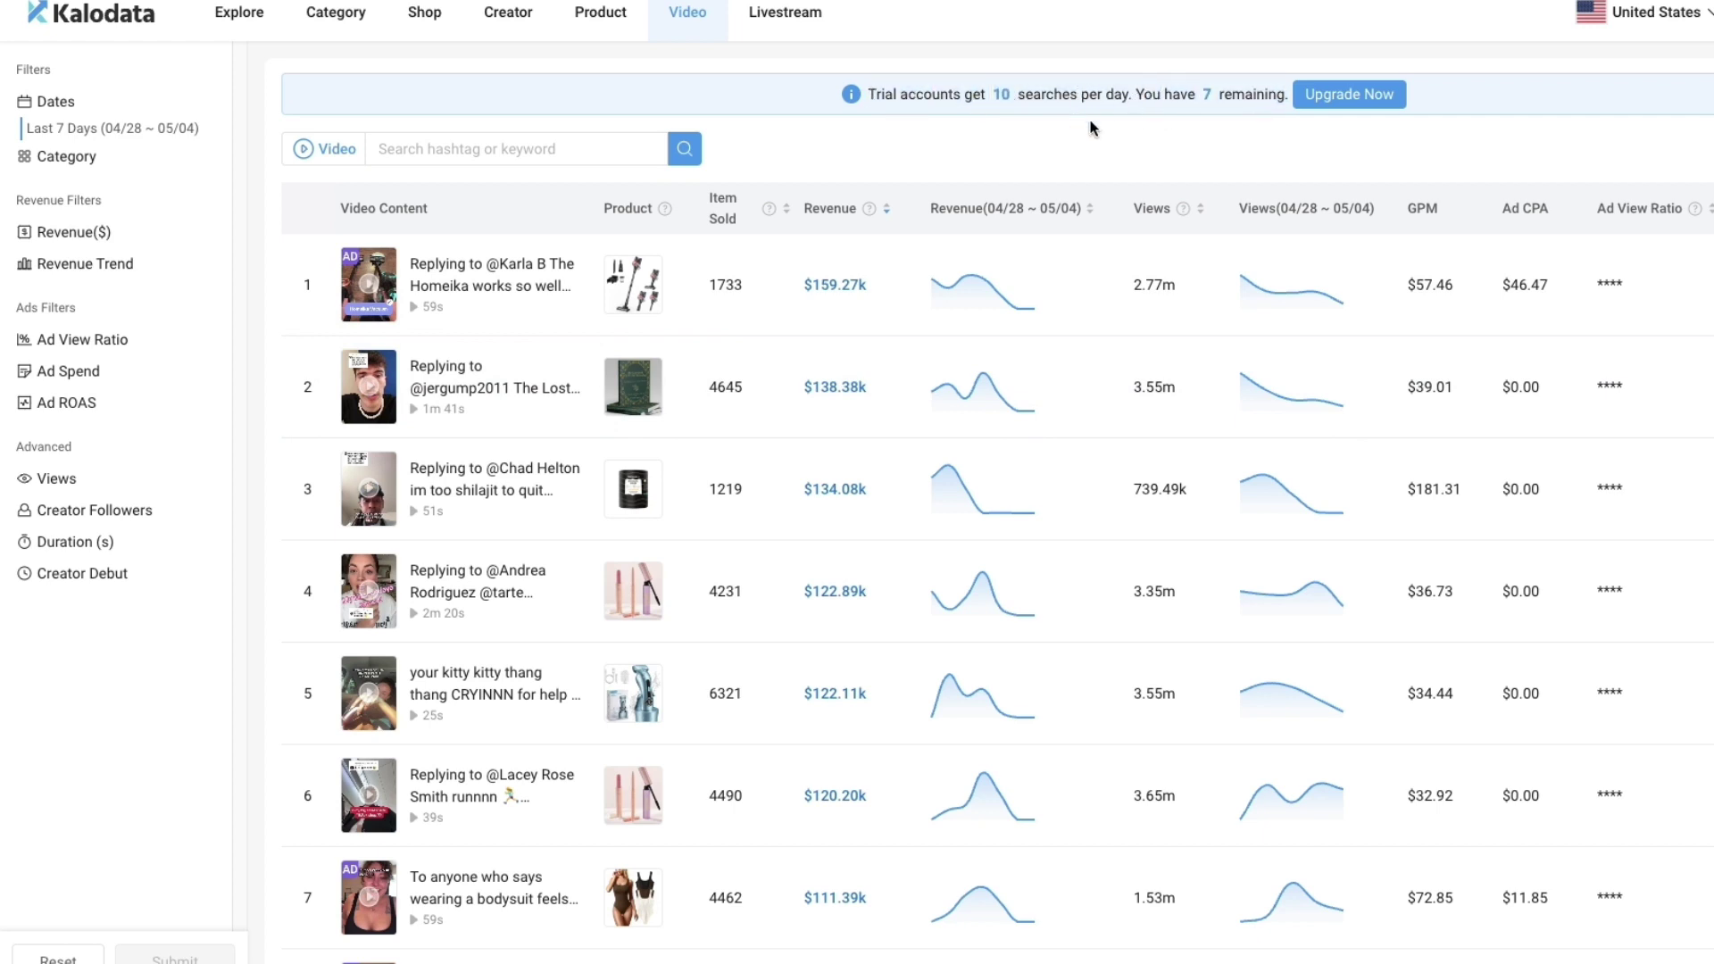
pyautogui.click(787, 18)
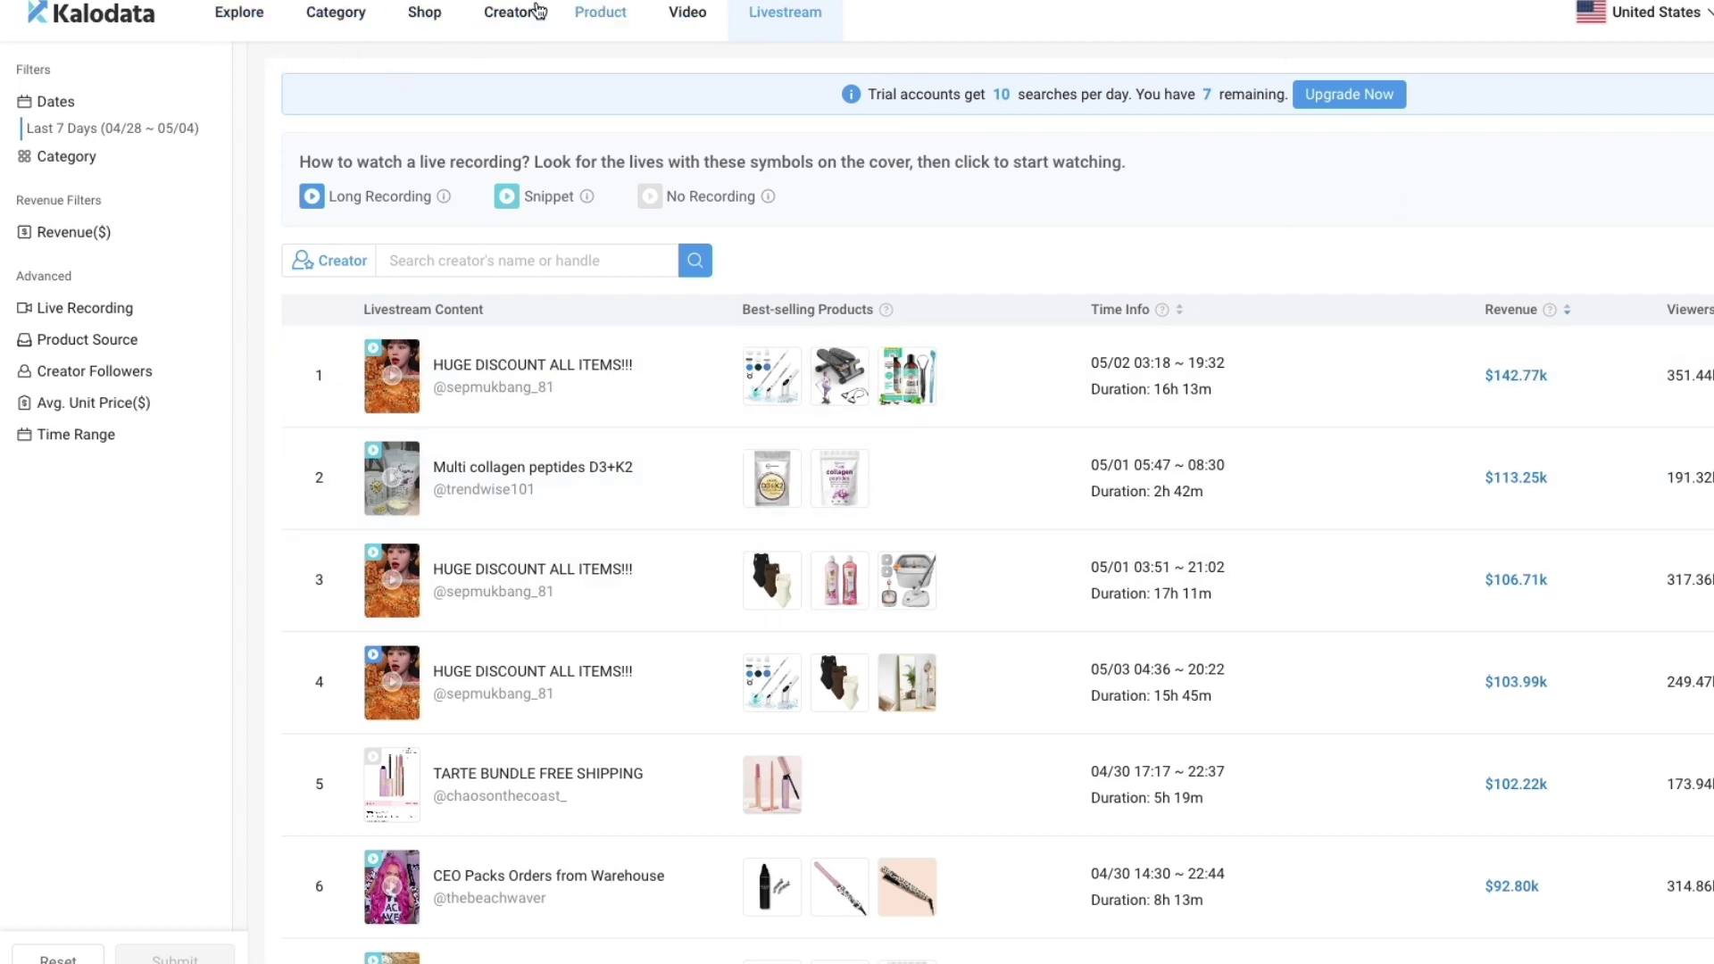
# - Return to the Explore home page with its 04/28–05/04 Top Products list
pyautogui.click(246, 11)
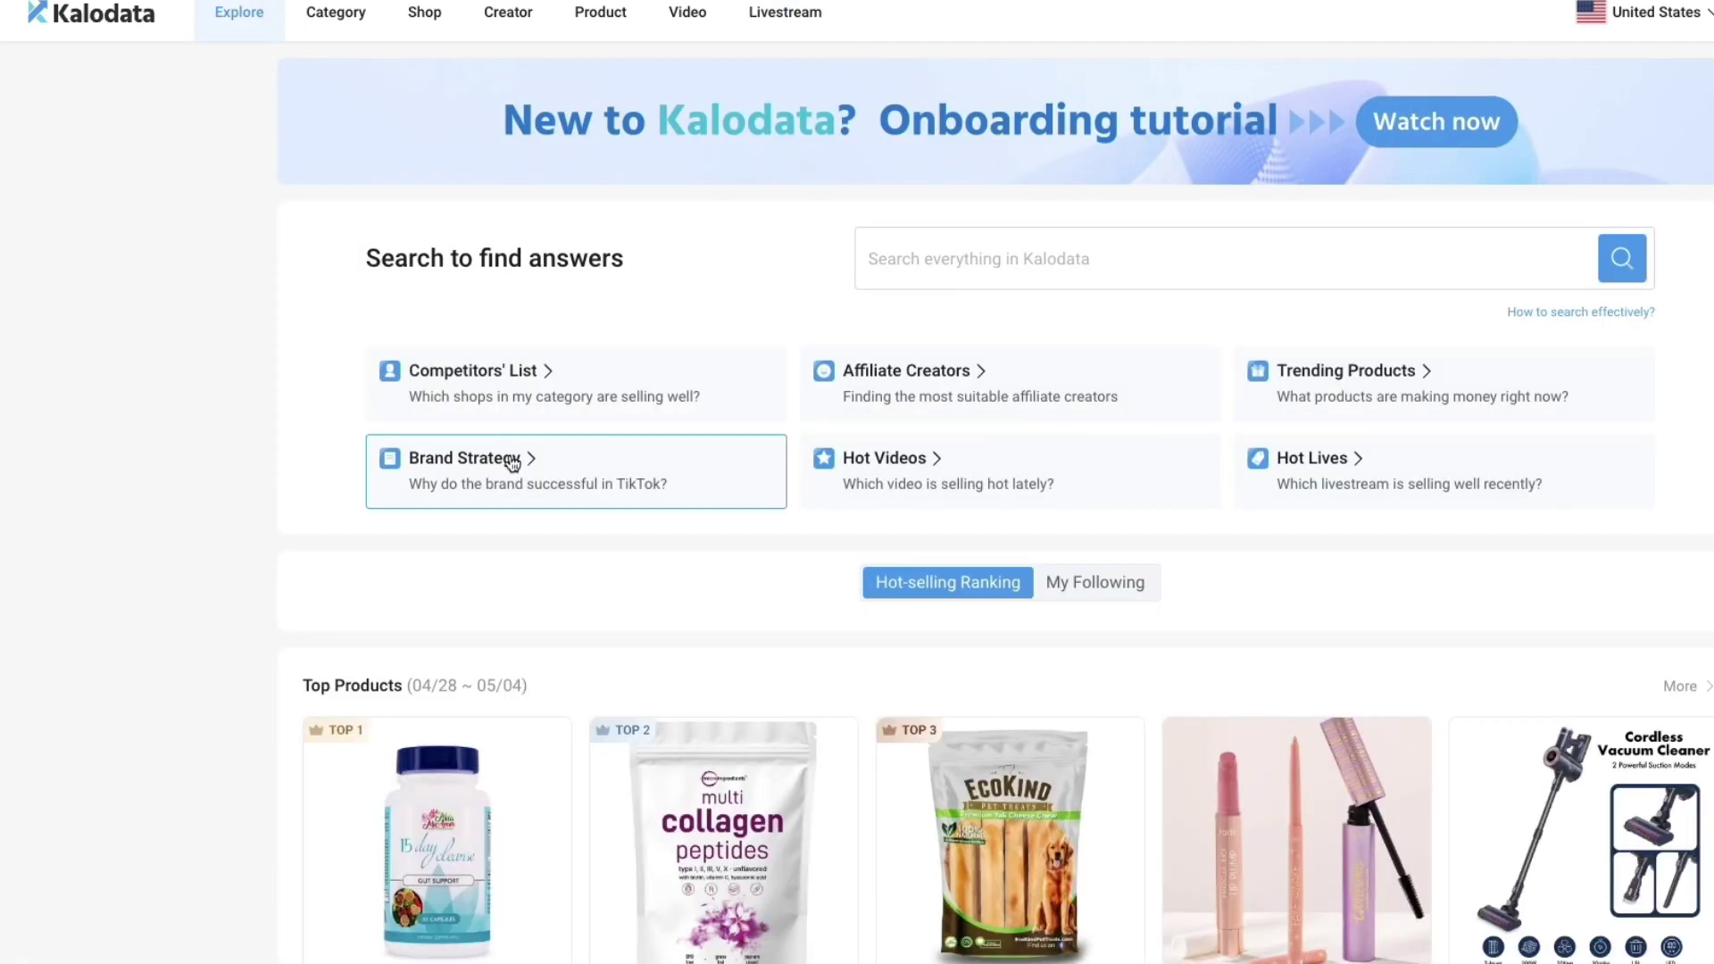
# - Open the Affiliate Creators question and browse its category list for Sports & Outdoor
pyautogui.click(972, 394)
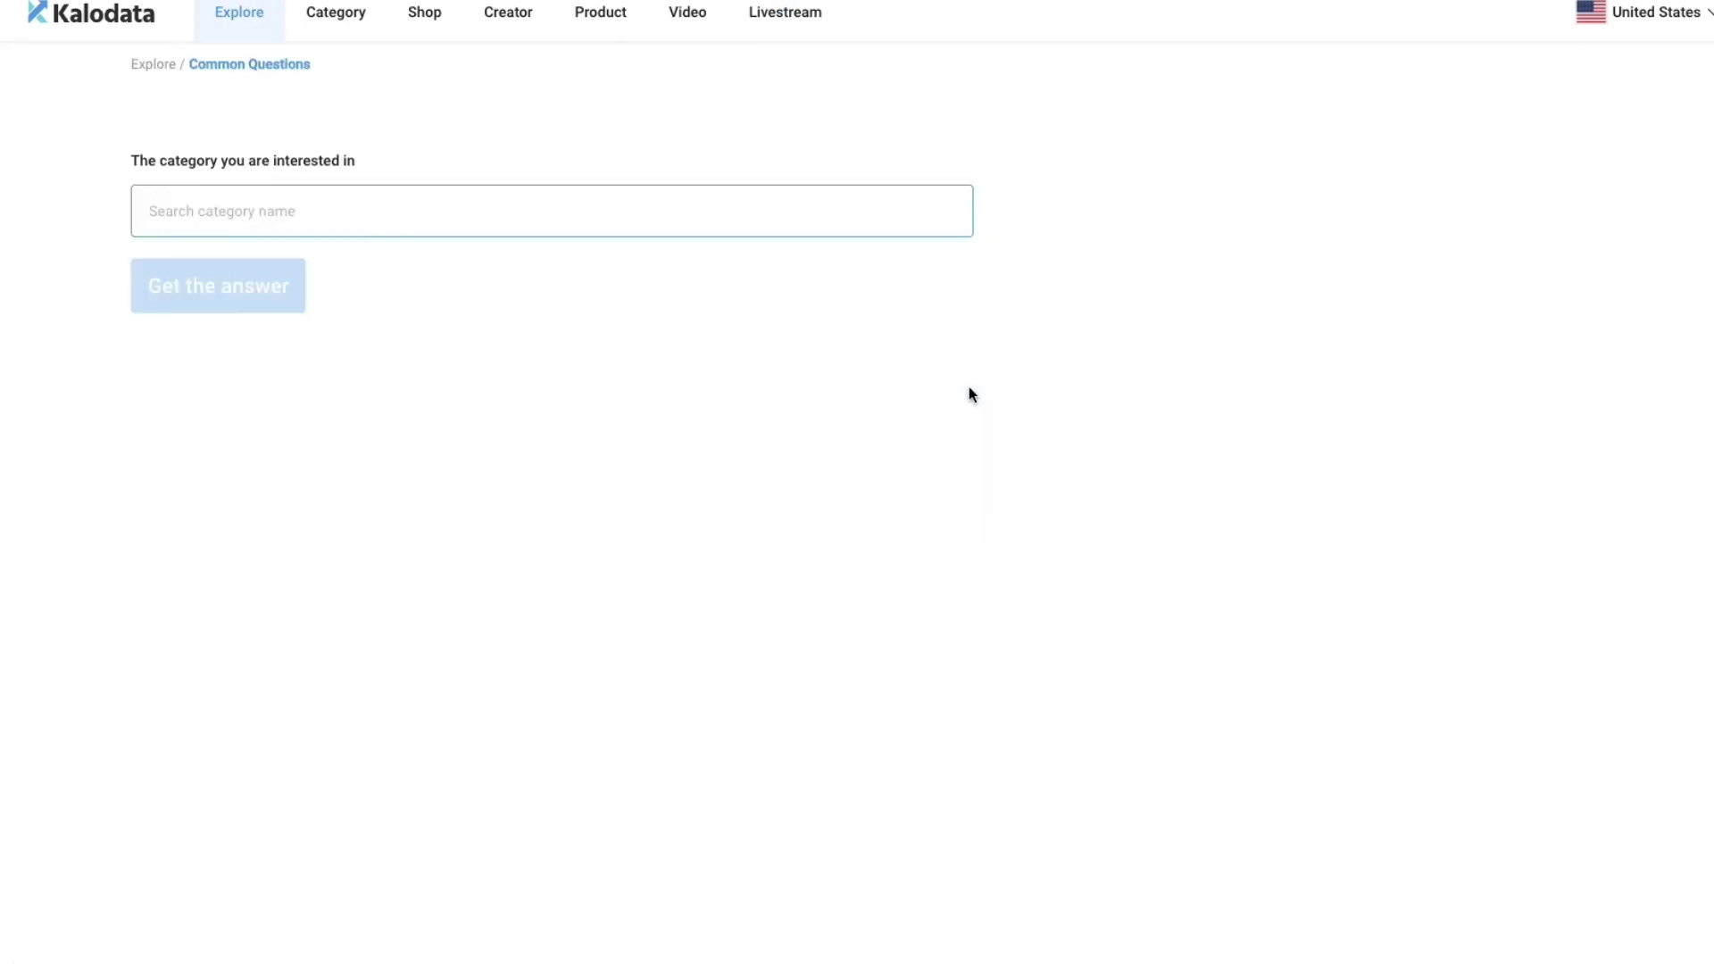
pyautogui.click(250, 204)
pyautogui.moveTo(271, 386)
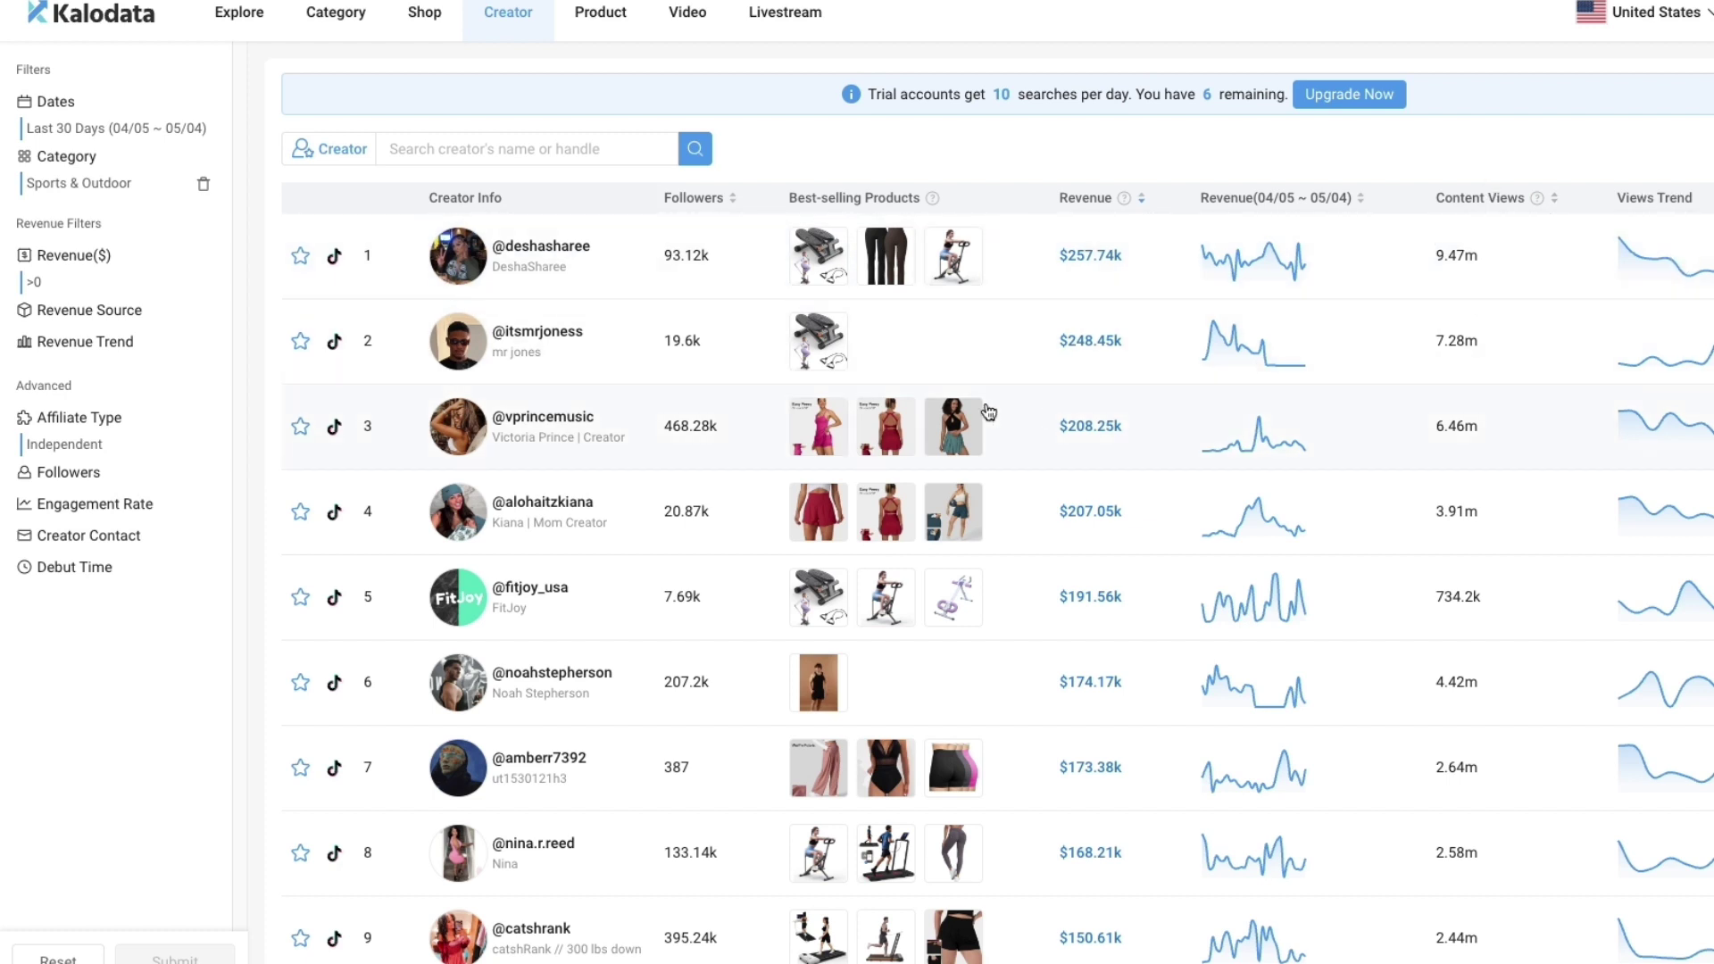
pyautogui.scroll(-2, 1295, 500)
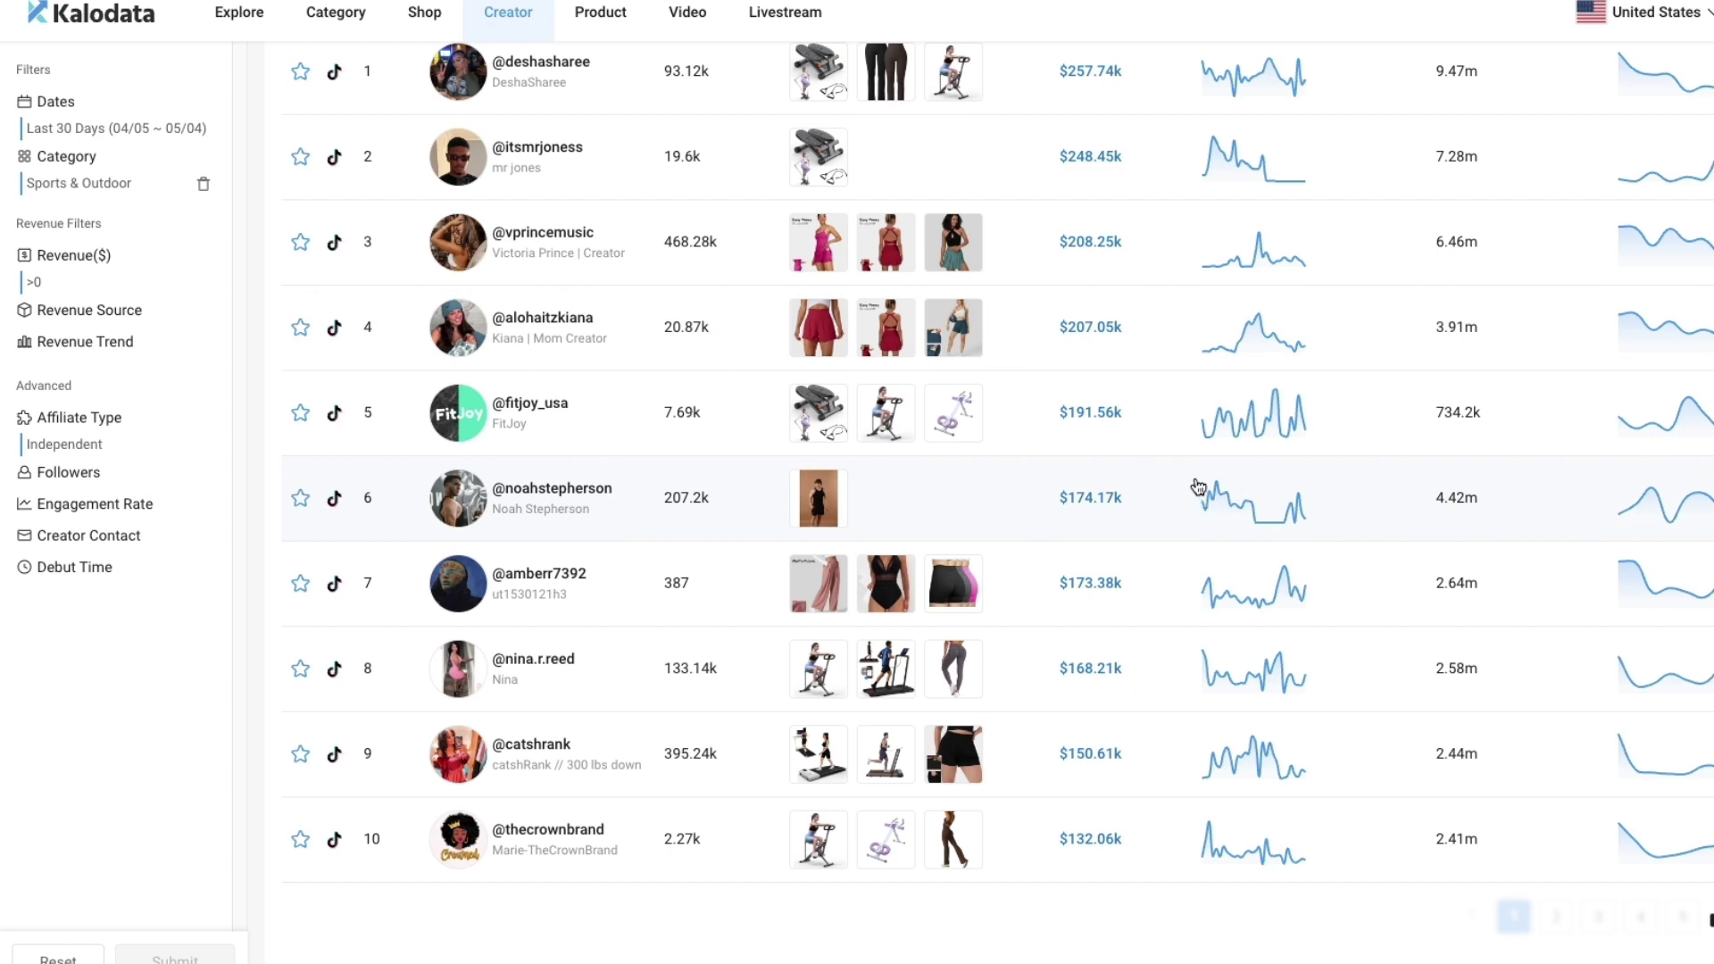
pyautogui.scroll(2, 1205, 491)
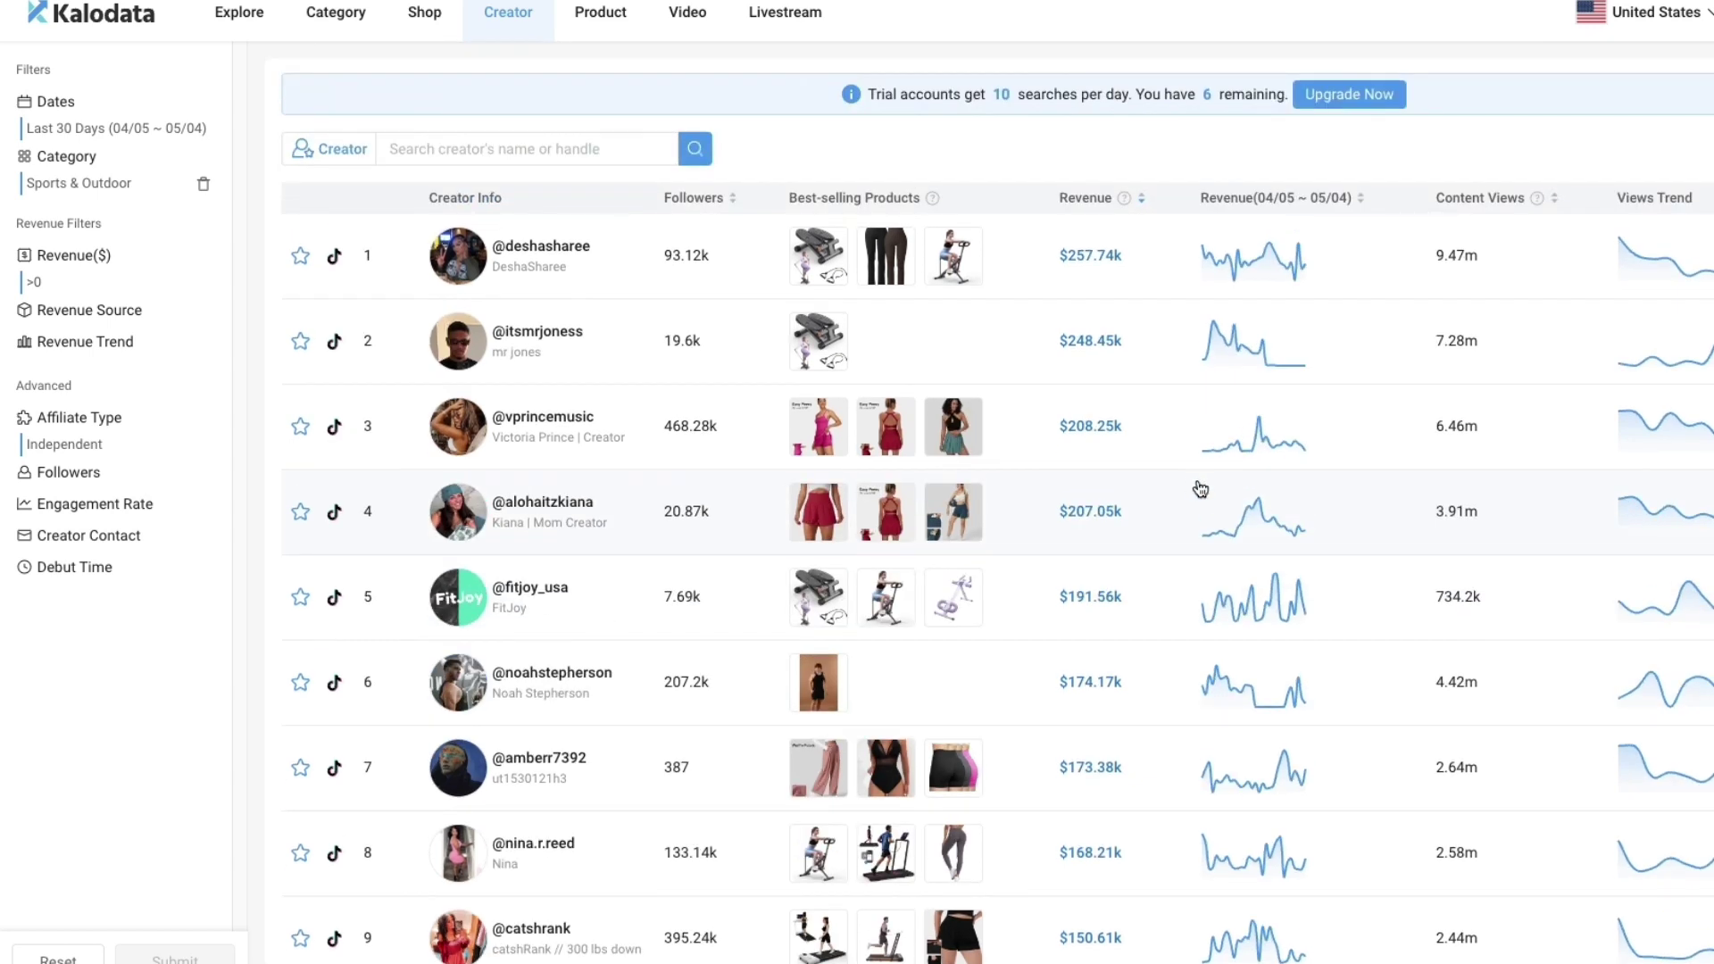